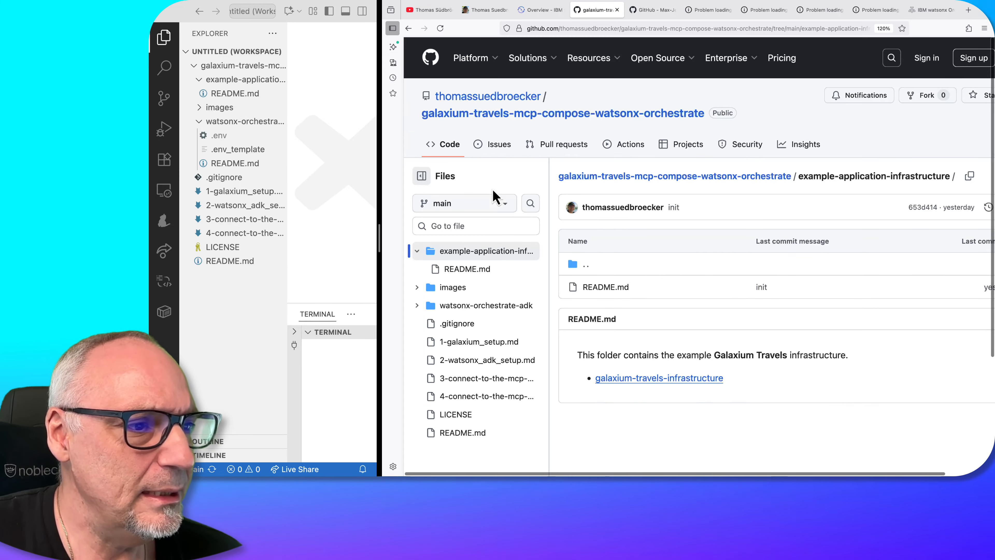
Return to the repository overview and look into the watsonx-orchestrate-adk folder's contents
click(412, 31)
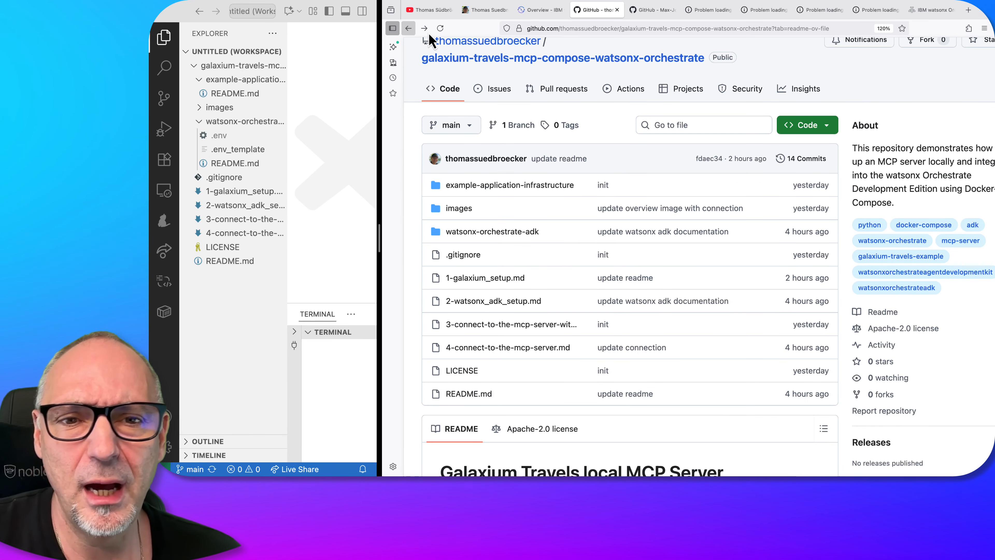
scroll(574, 104, down, 3)
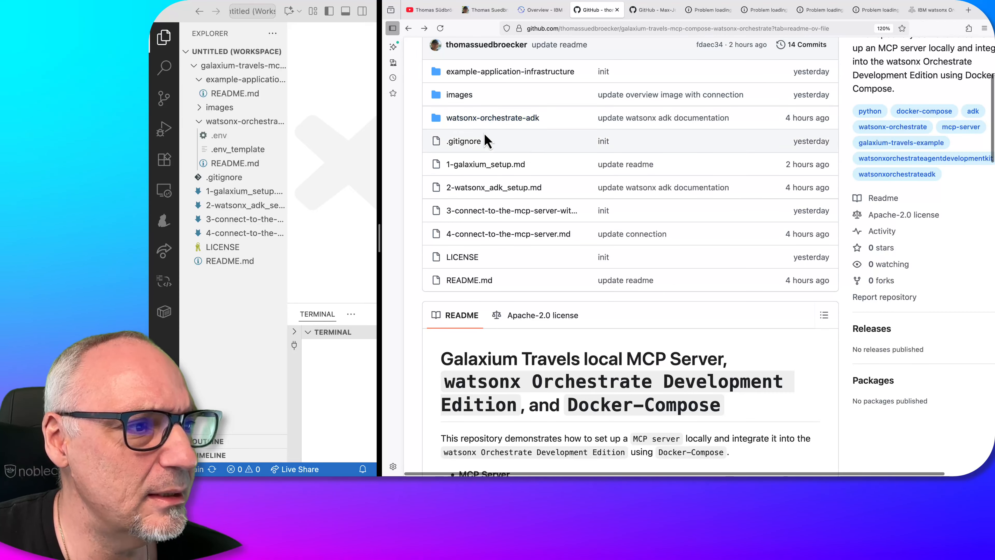
click(522, 119)
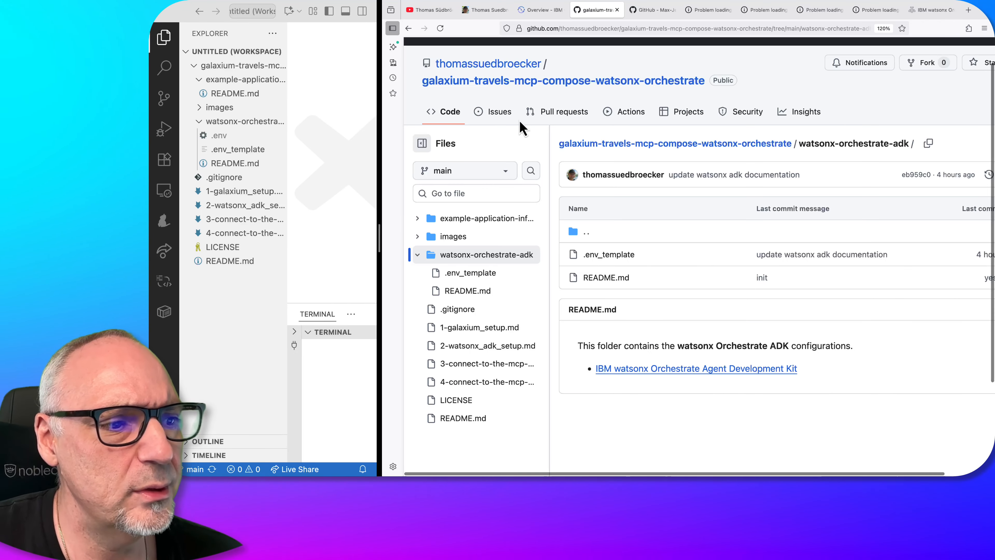
click(408, 28)
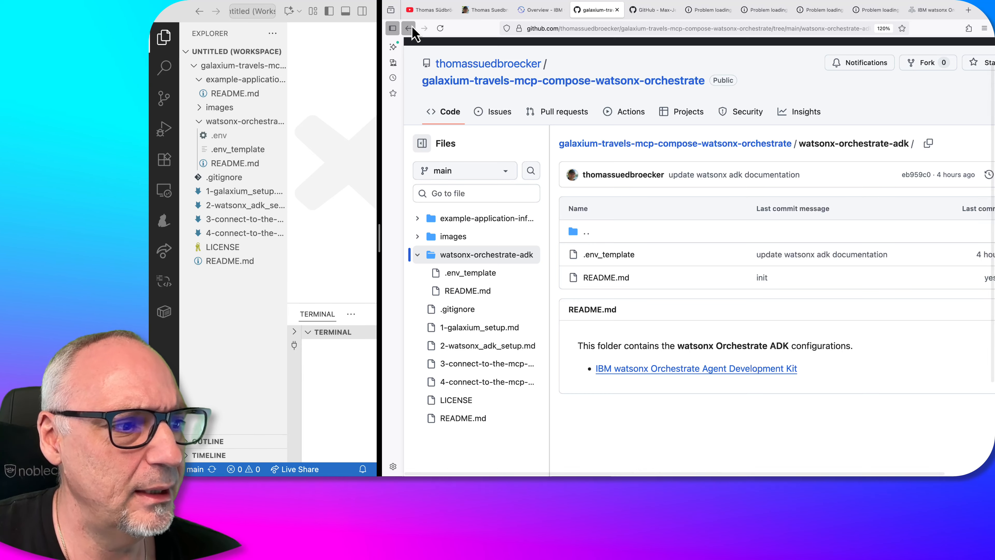
Read through the repository README, covering the architecture diagram, local application links, folder structure and numbered setup steps
scroll(581, 282, down, 5)
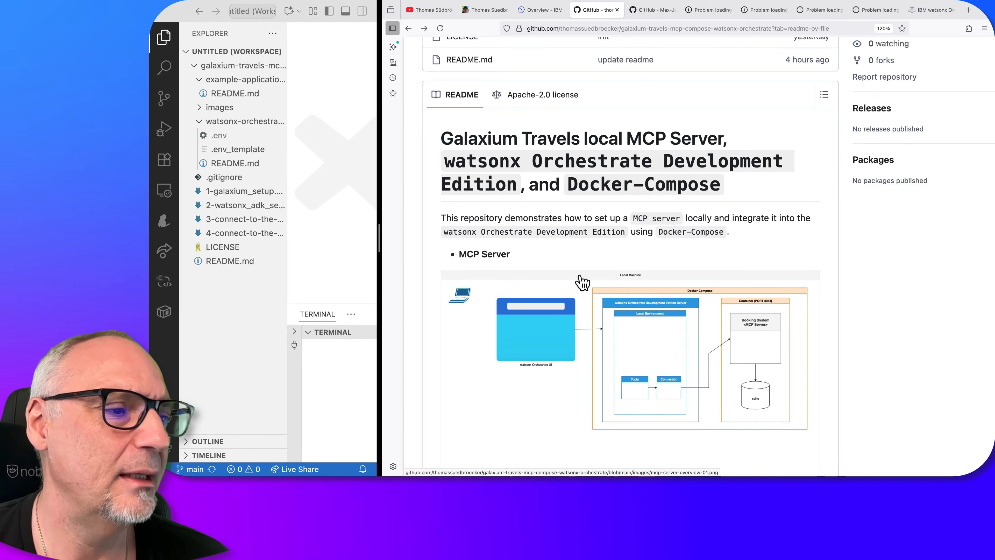
scroll(583, 282, down, 10)
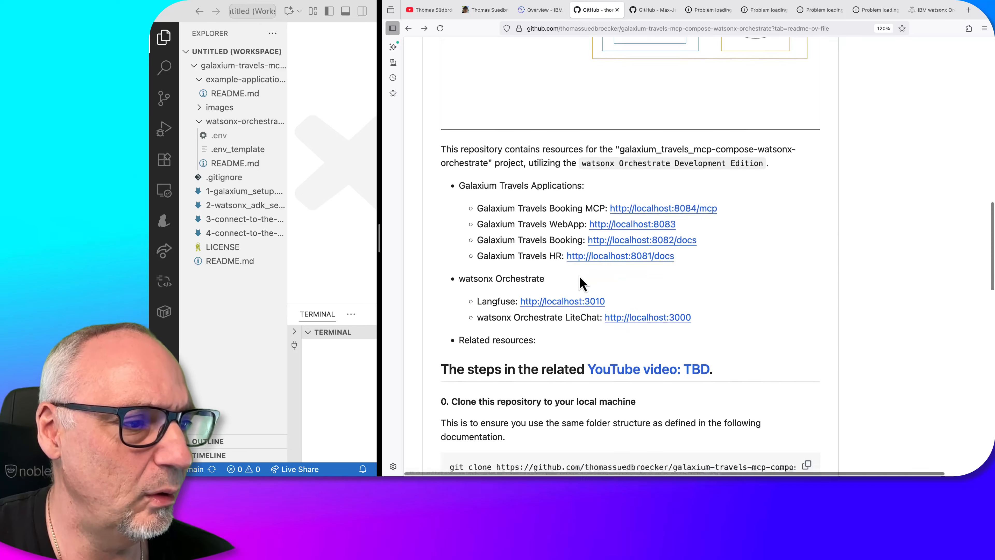
scroll(580, 277, down, 6)
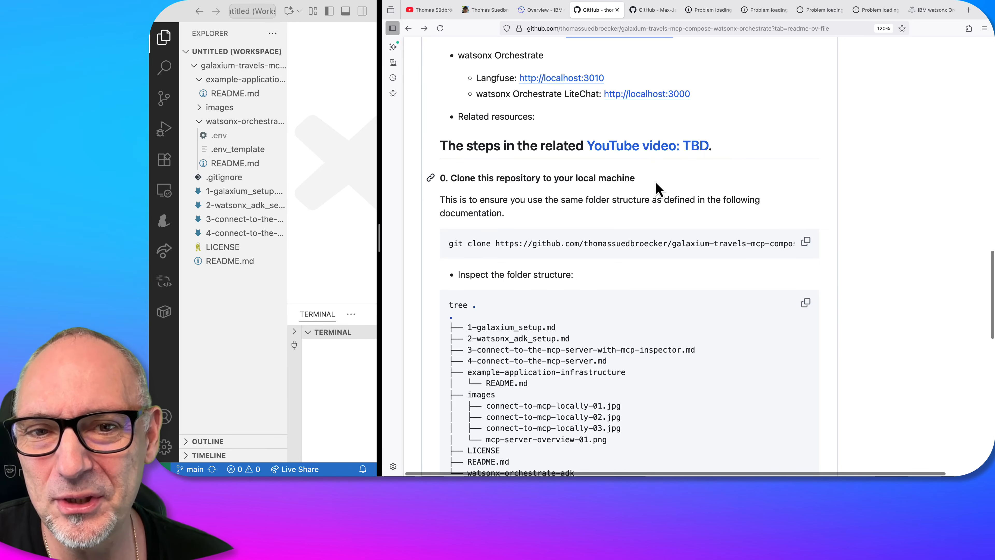
scroll(616, 261, down, 3)
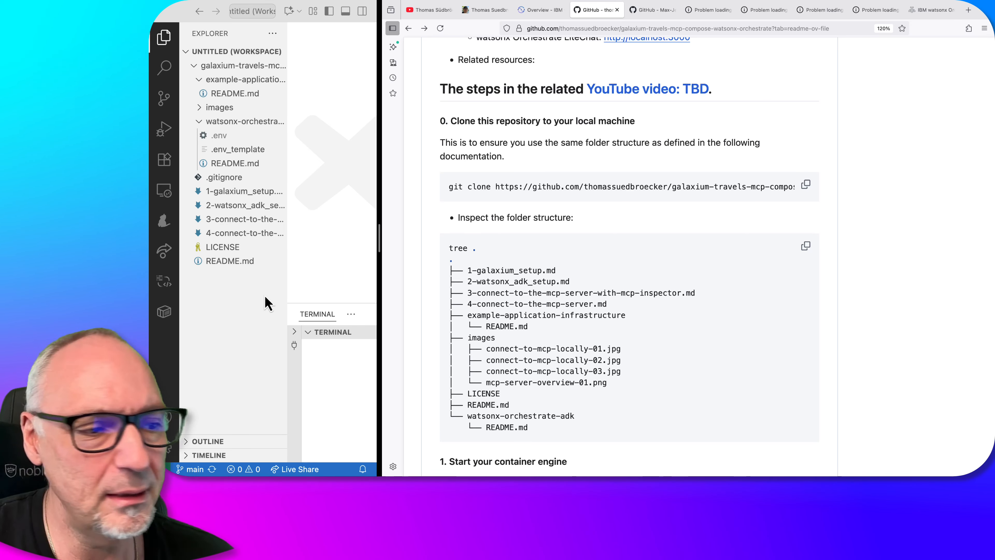
scroll(592, 343, down, 5)
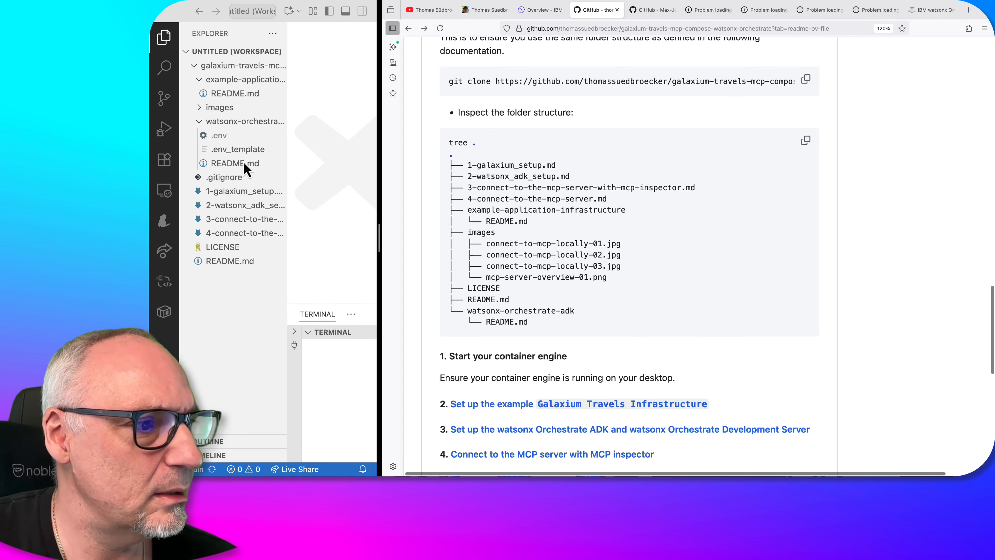
scroll(562, 279, down, 7)
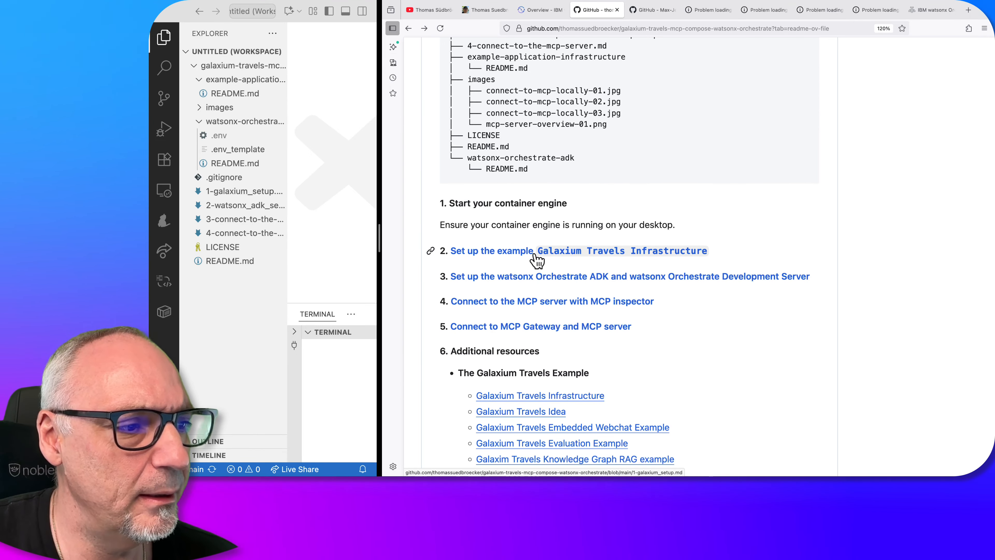
Open the README's setup guide for the example Galaxium Travels Infrastructure and read its steps
click(534, 253)
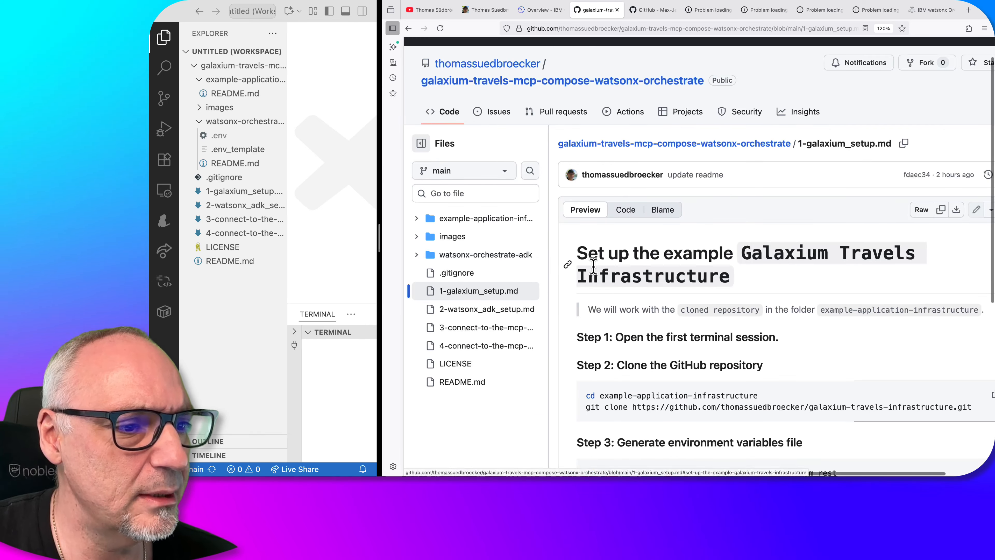
scroll(770, 334, down, 1)
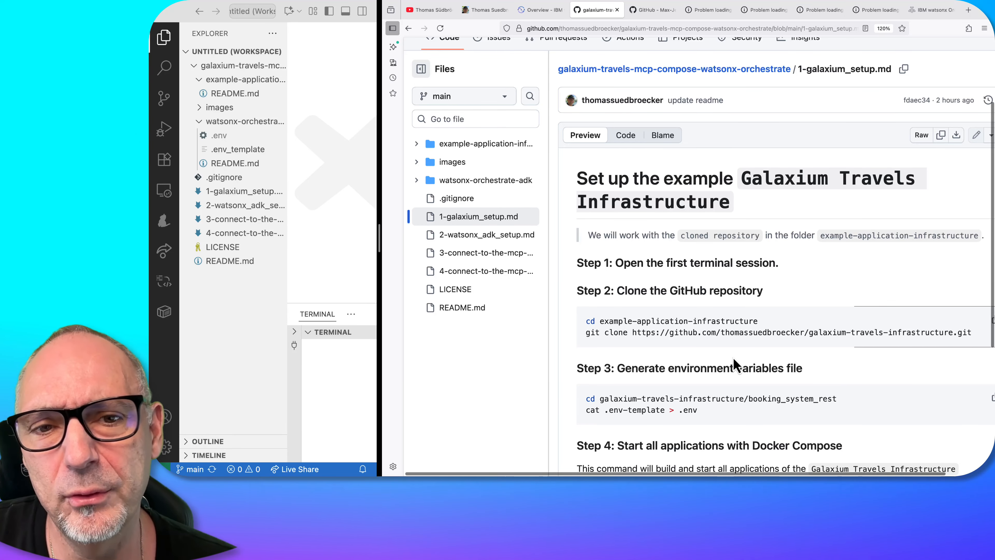
scroll(734, 363, down, 5)
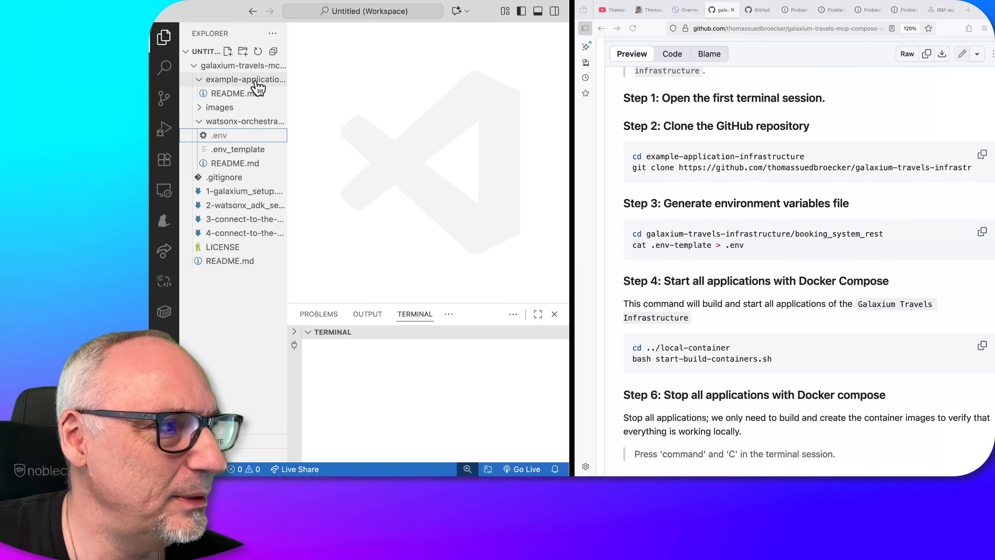
Open an integrated terminal in the example-application-infrastructure folder of the workspace
click(255, 80)
right_click(255, 81)
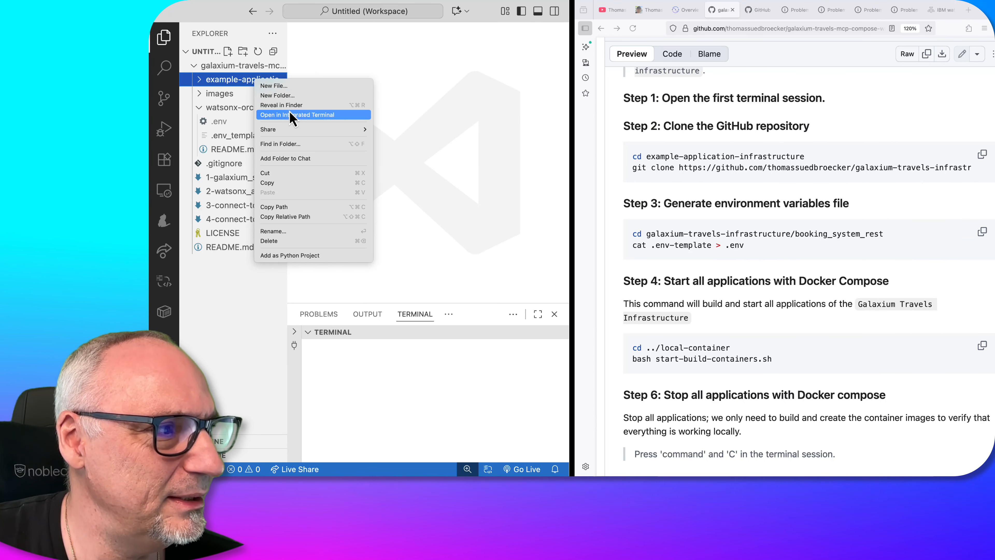
click(292, 115)
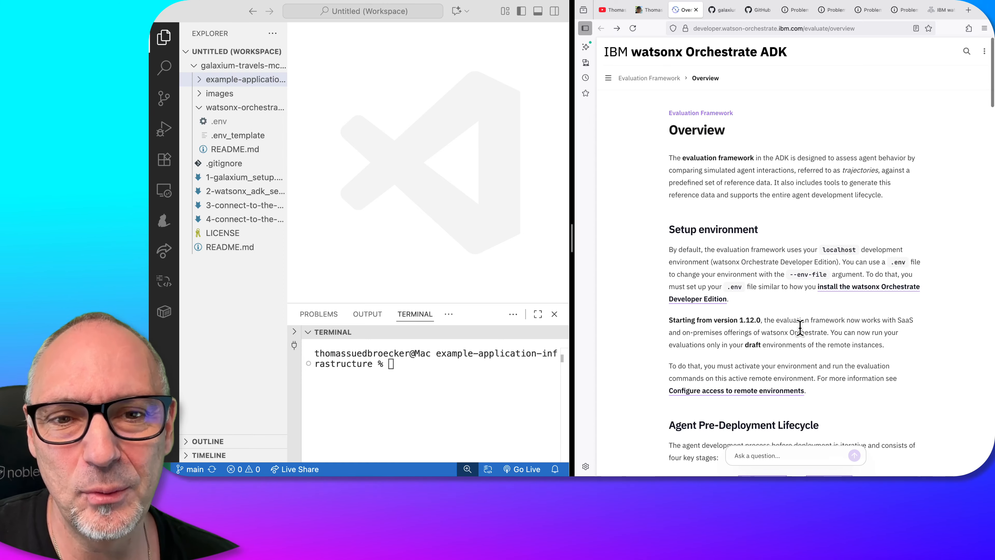
Clone the galaxium-travels-infrastructure repository in the terminal, using the git clone command from Step 2 of the setup guide
click(721, 10)
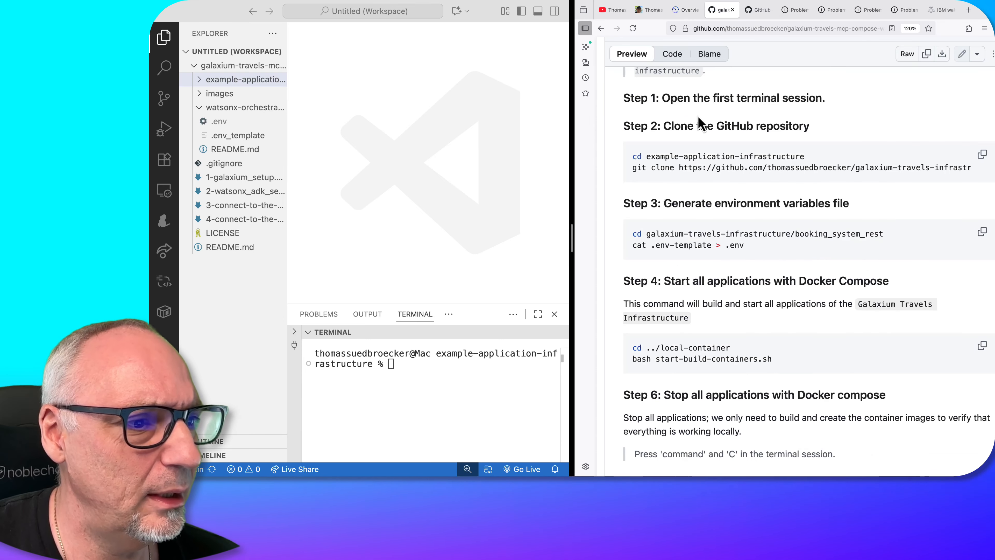
drag(633, 168, 984, 168)
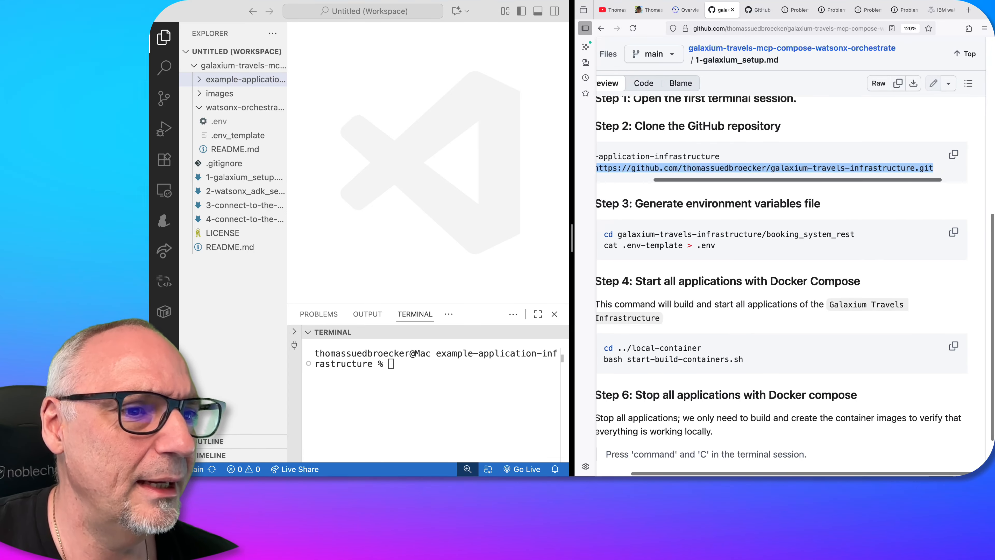
scroll(645, 228, left, 1)
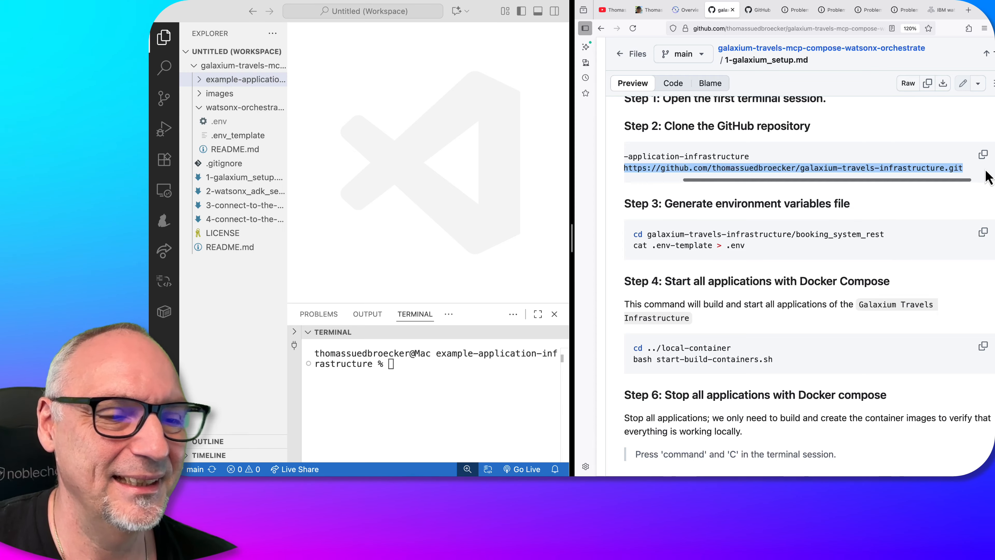
click(417, 358)
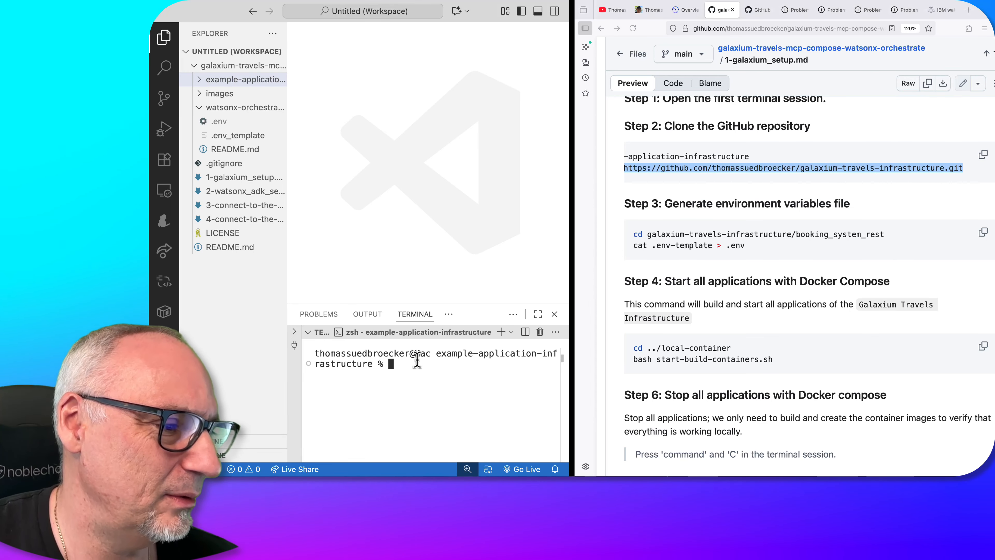
In a terminal for the booking_system_rest folder, generate the environment file with "cat .env-template > .env" from the guide
right_click(256, 144)
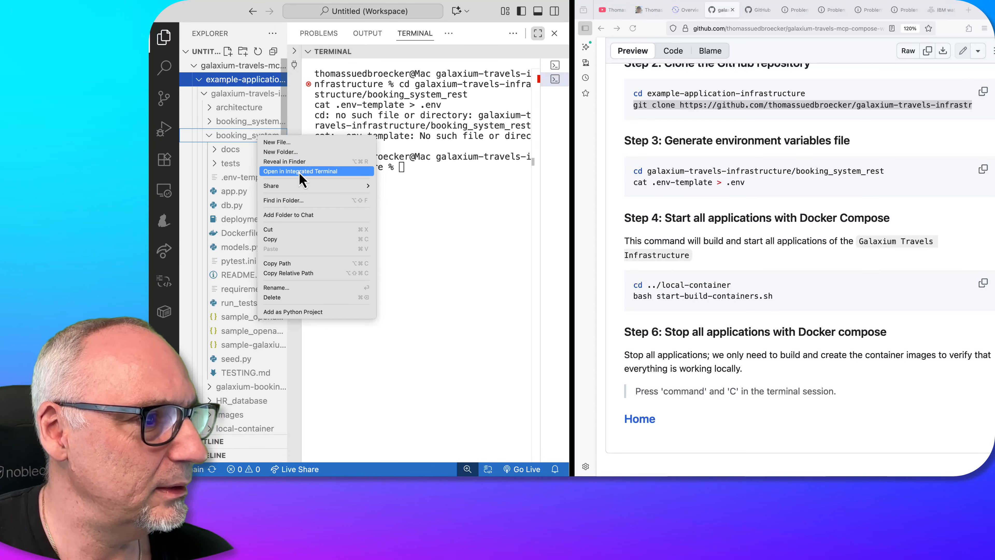
click(302, 175)
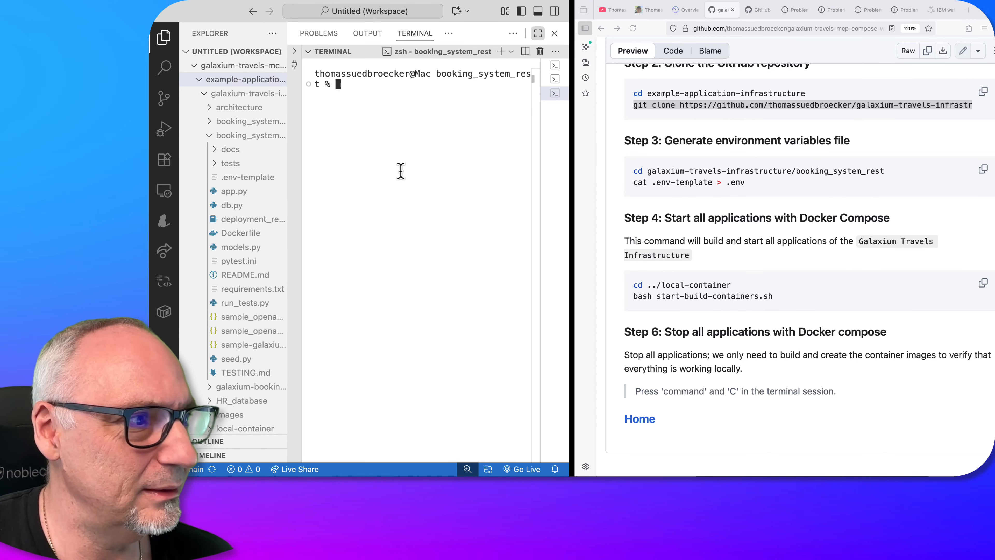
click(746, 181)
drag(752, 183, 646, 184)
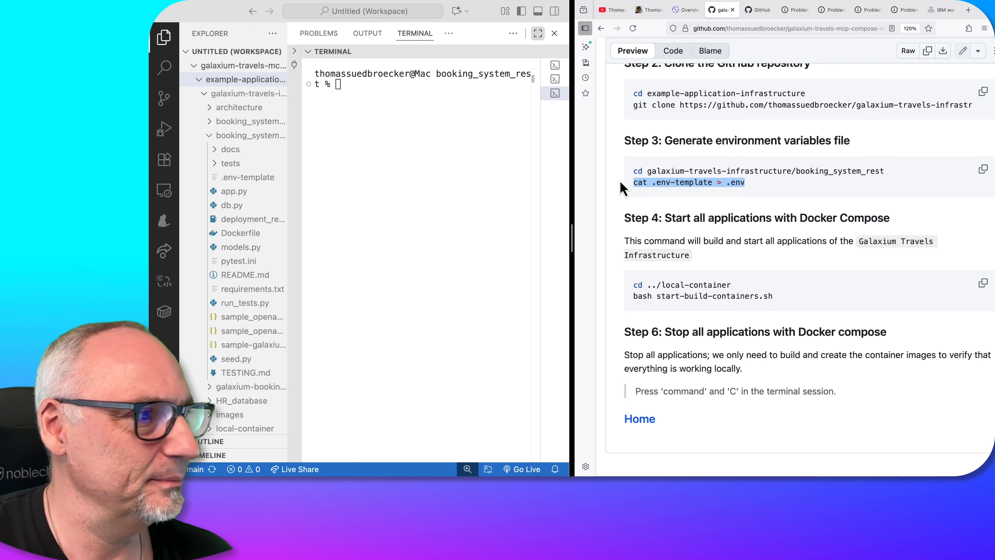
click(355, 80)
text(cat .env-template > .env)
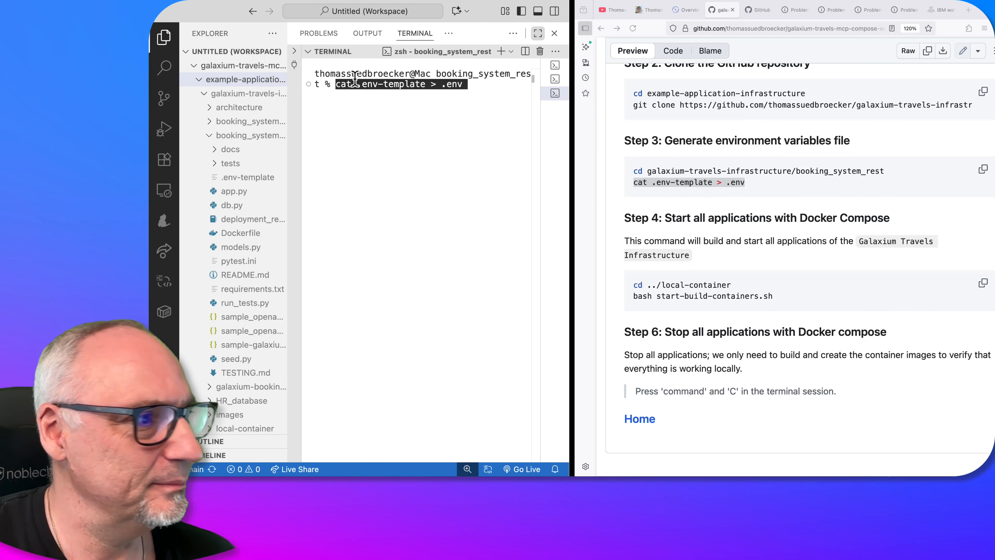
key(Return)
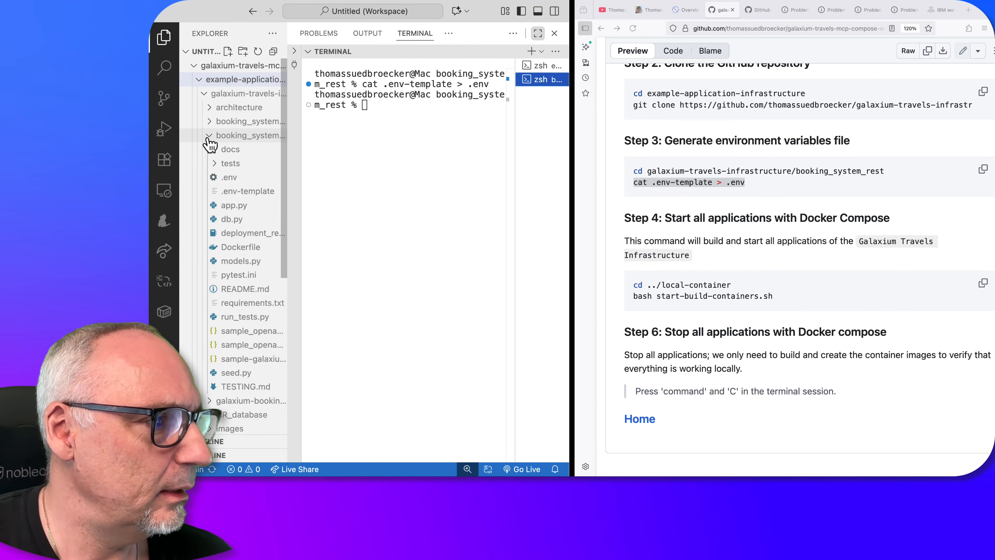
Collapse the booking_system_rest folder and open an integrated terminal in the local-container folder
click(208, 136)
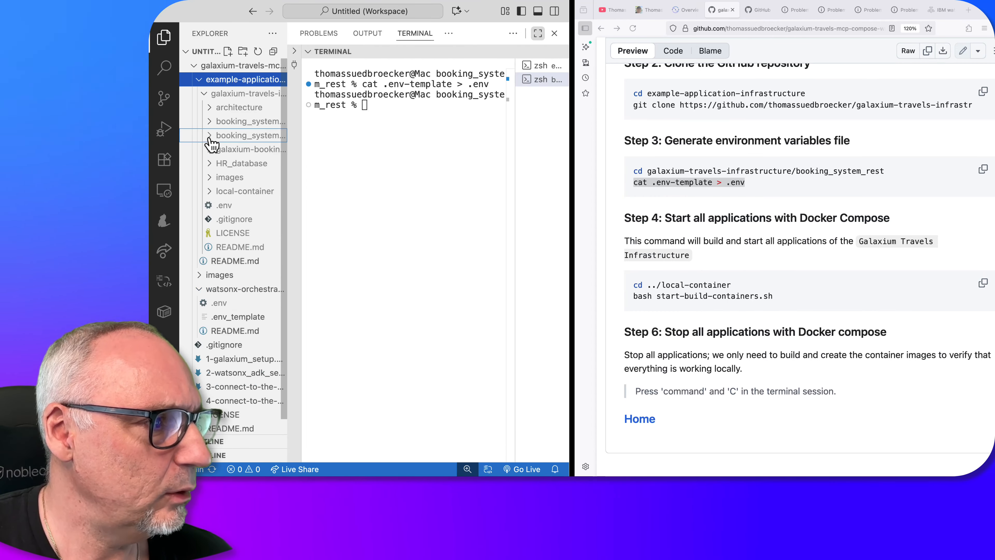
right_click(237, 190)
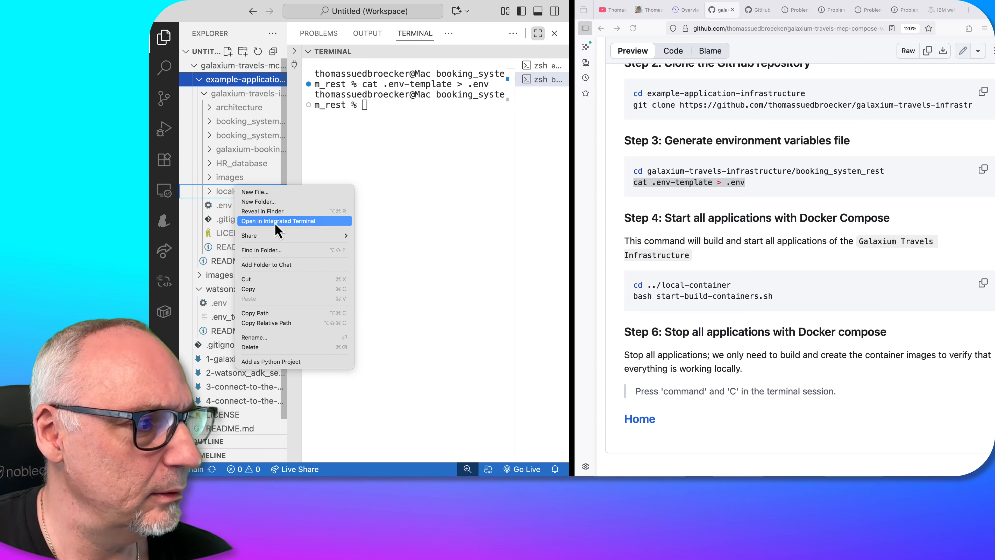
click(274, 221)
Open docker_compose.yaml from the local-container folder and review its service definitions
click(255, 192)
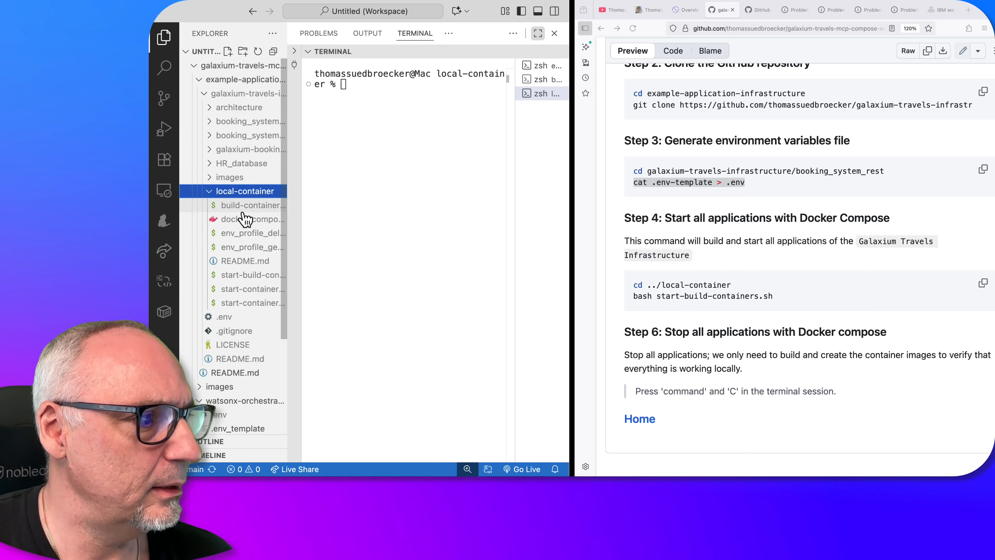
click(251, 220)
scroll(497, 149, up, 10)
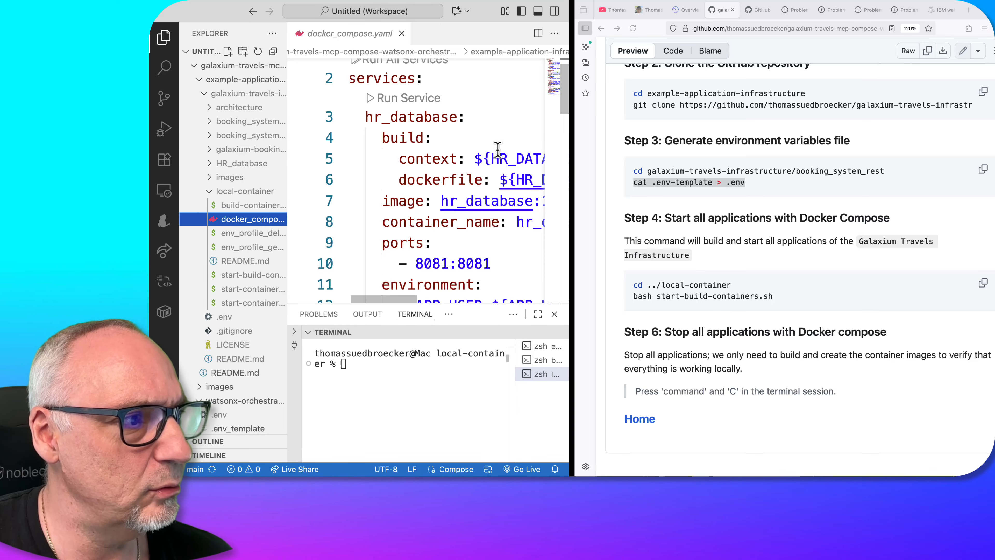
scroll(497, 149, up, 1)
scroll(498, 149, down, 1)
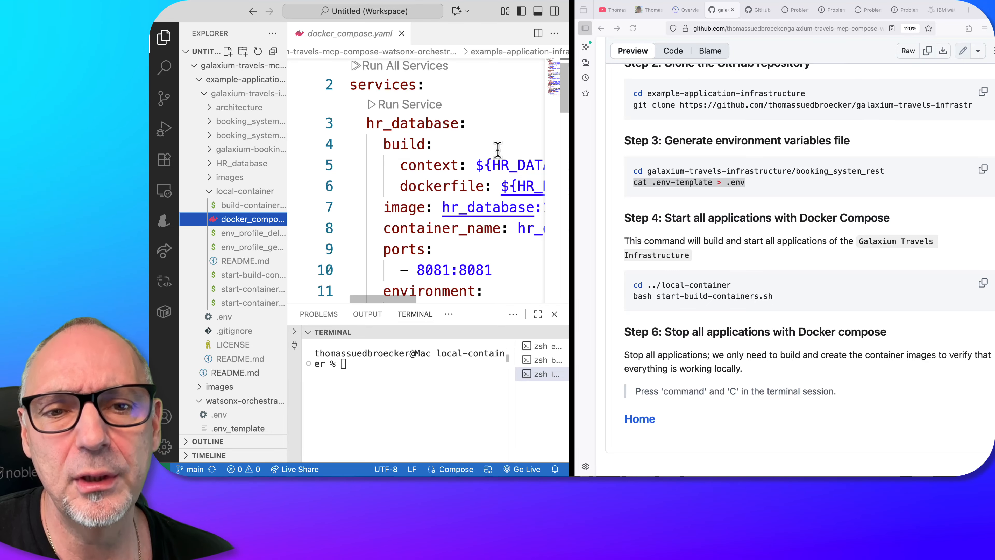
scroll(497, 149, up, 1)
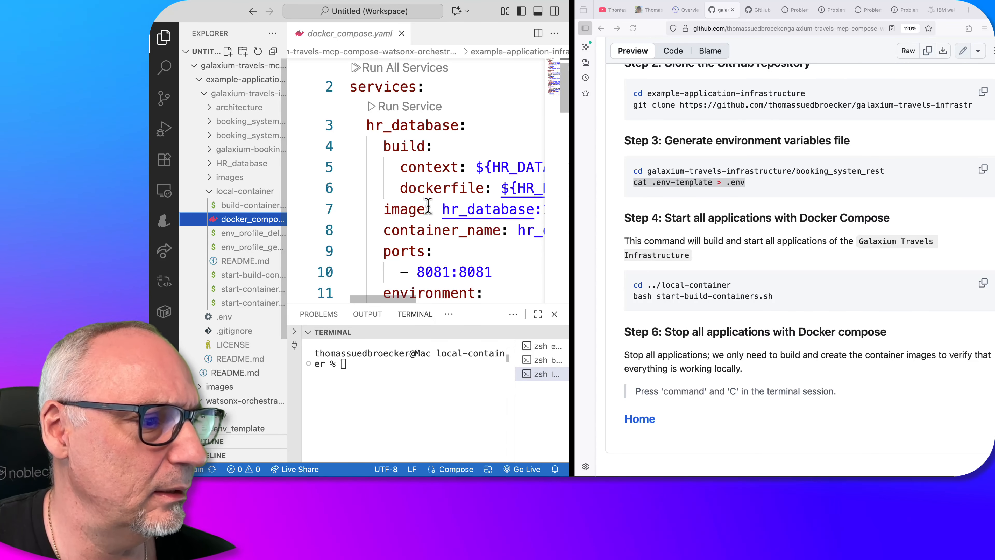
scroll(428, 205, down, 7)
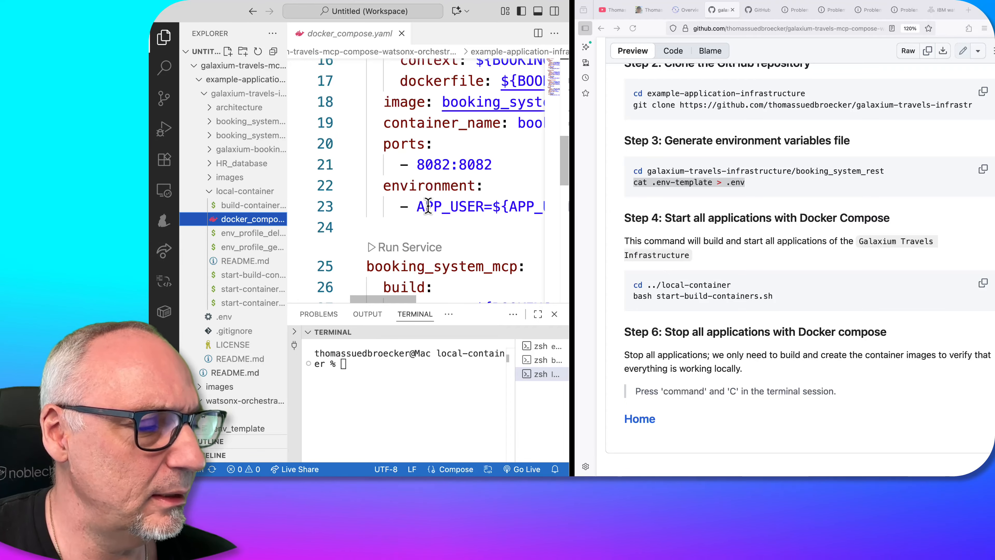
Build and start all application containers by running "bash start-build-containers.sh" in the local-container terminal
click(364, 358)
text(bash start-build-containers.sh)
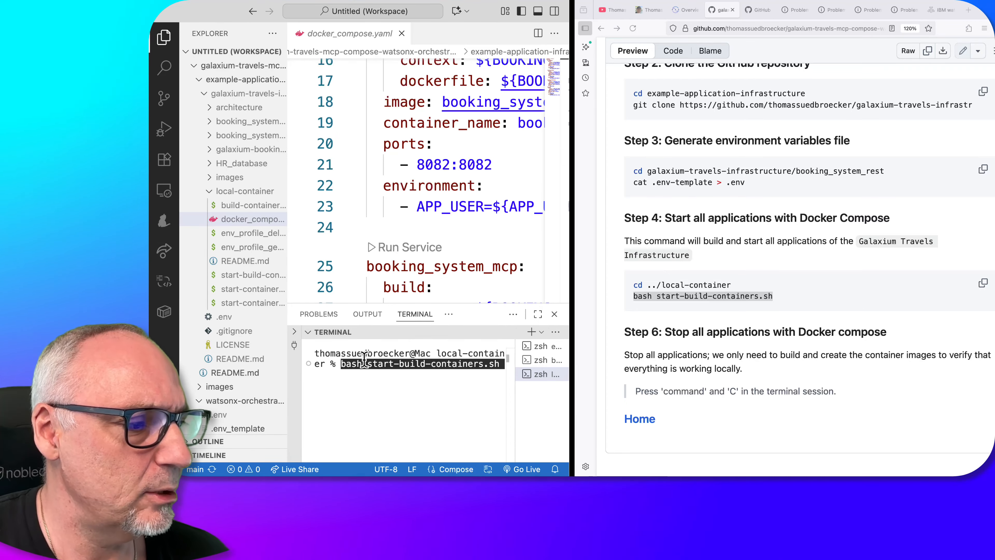
key(Return)
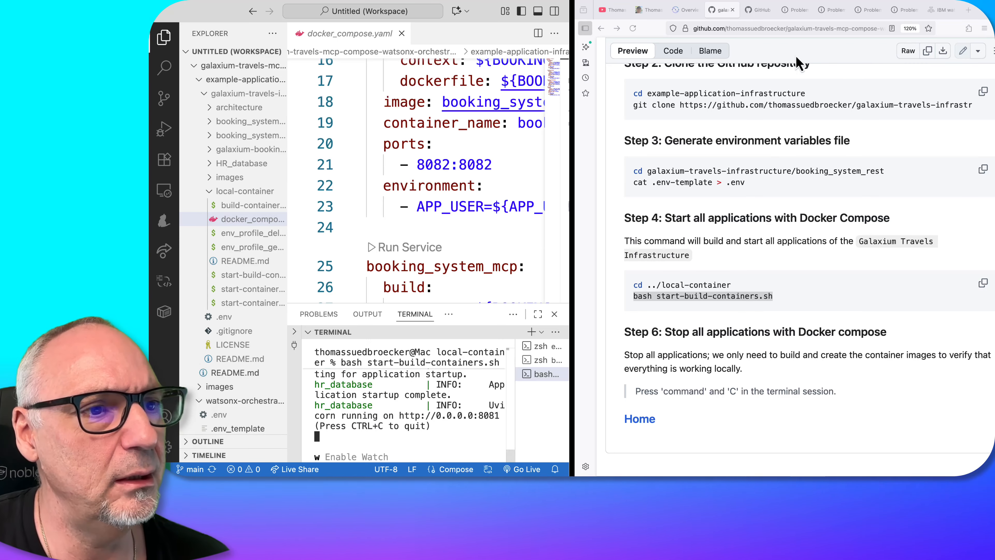
Return to the repository's main page and find the Galaxium Travels application links in the README
scroll(752, 216, up, 10)
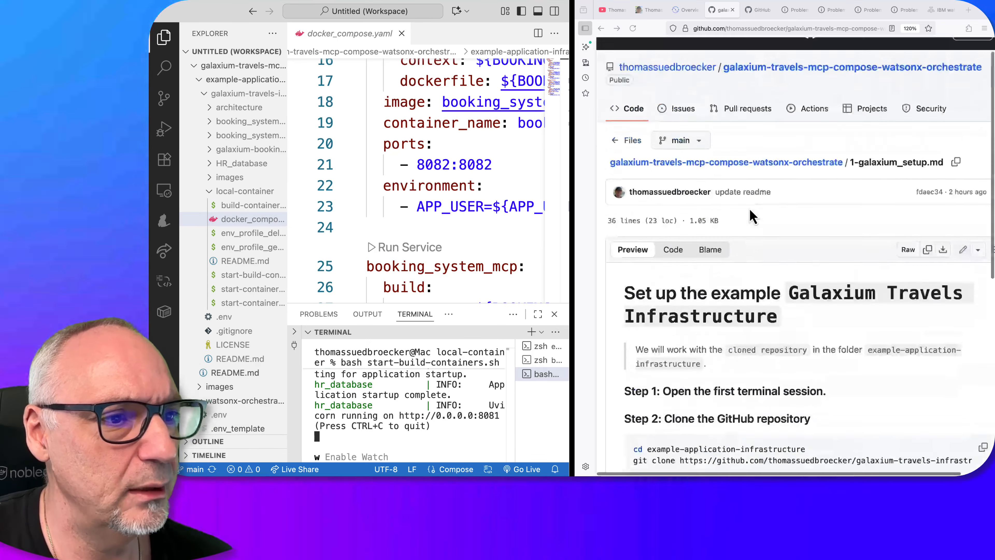
click(688, 162)
scroll(833, 219, down, 10)
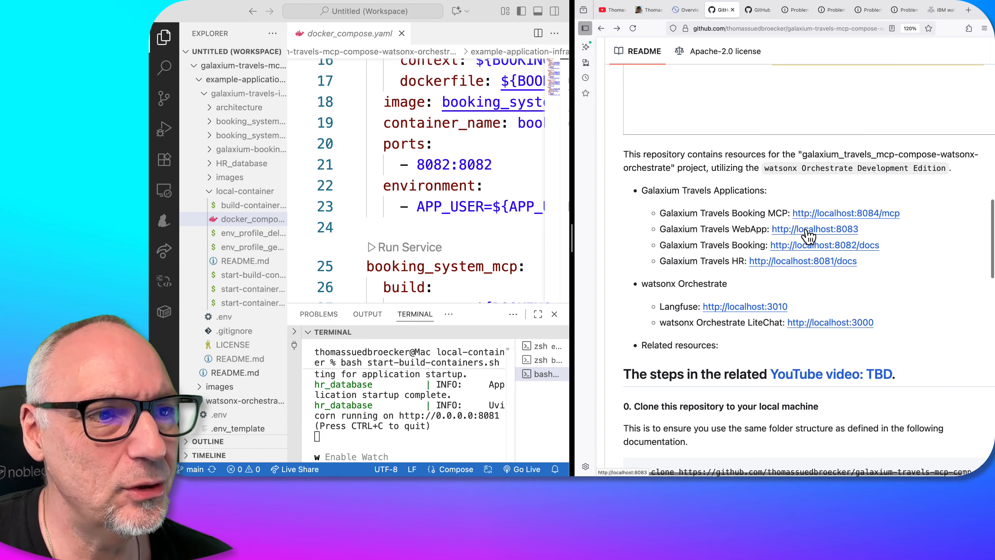
Reload the Galaxium Travels Booking API documentation at localhost:8082/docs in its existing browser tab
click(802, 13)
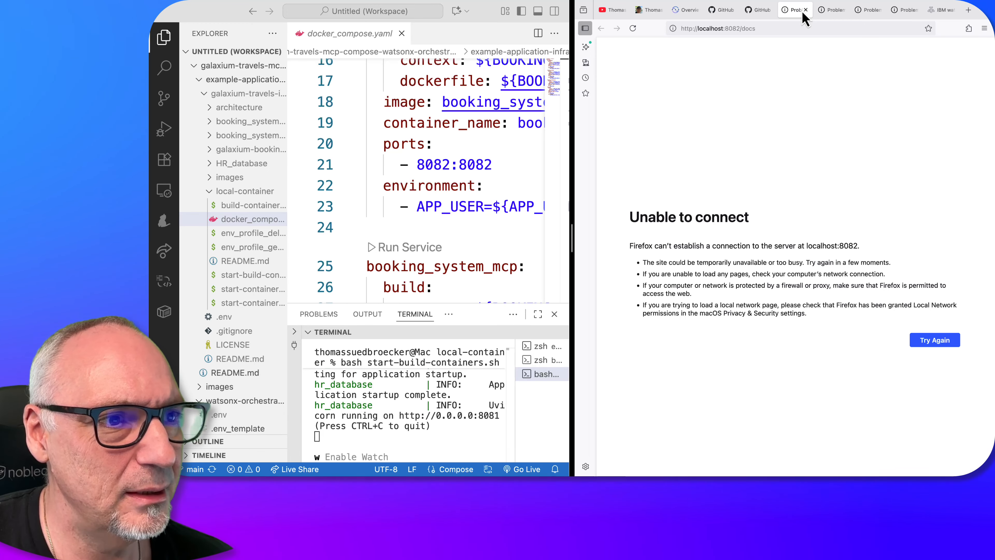
click(777, 27)
key(Return)
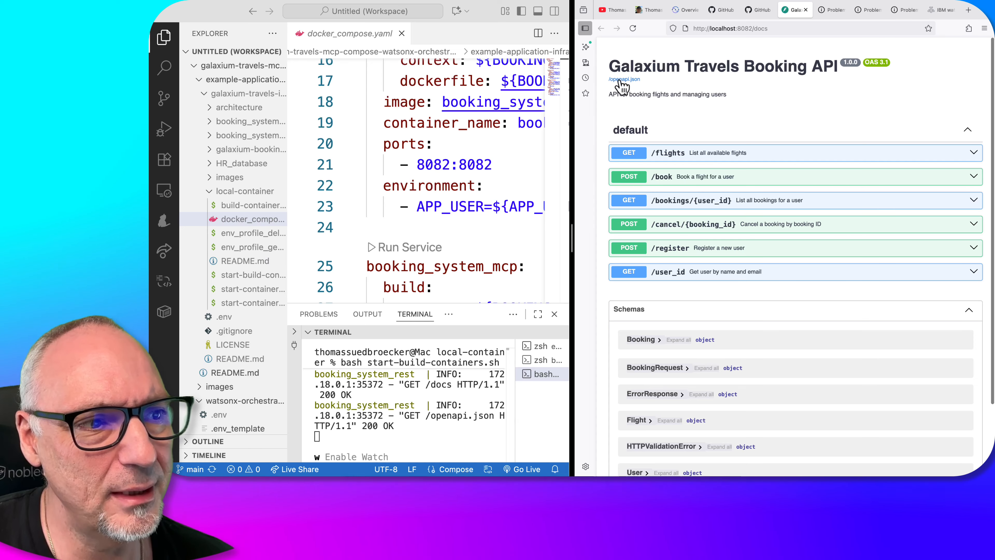
Execute a trial GET /flights request in the Booking API documentation and review the response body
click(637, 156)
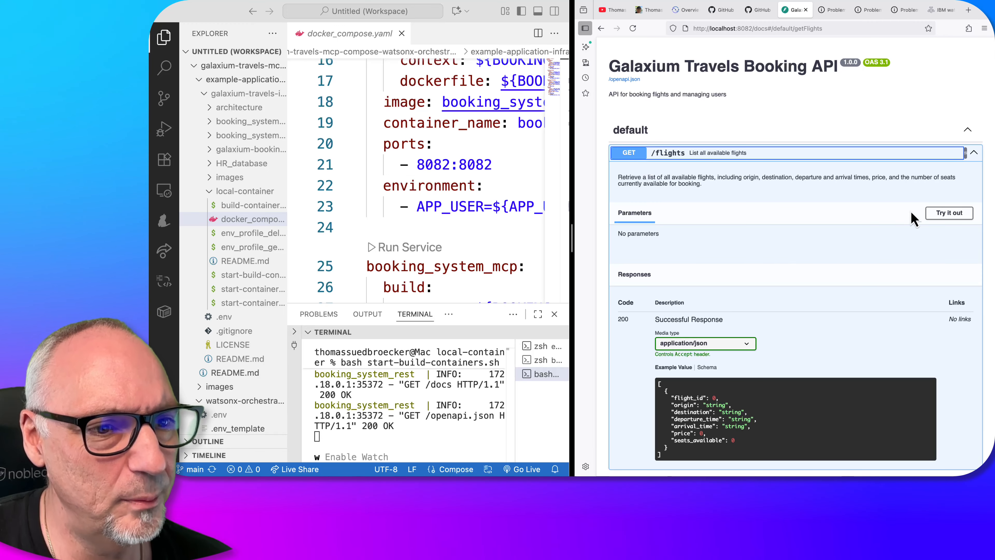
click(956, 222)
click(854, 269)
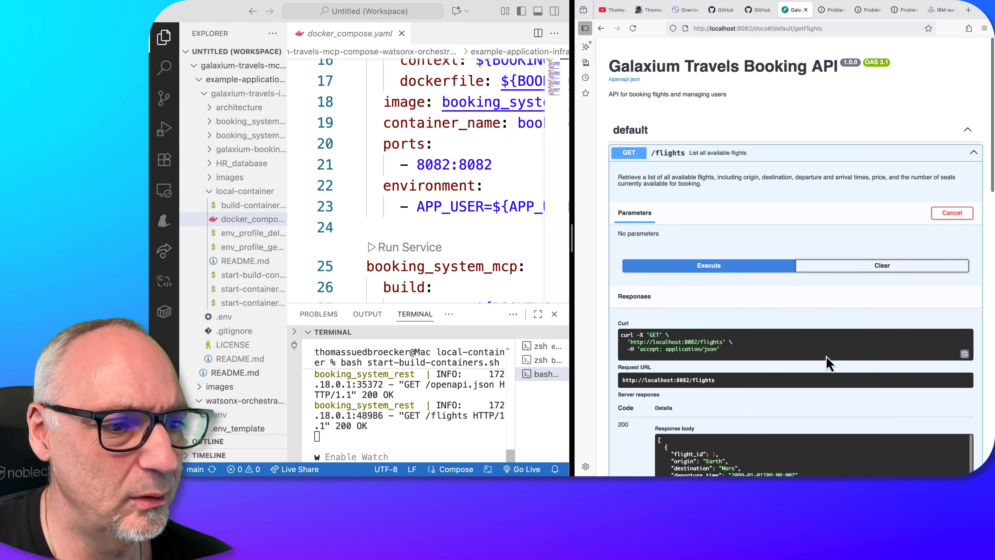
scroll(826, 399, down, 5)
scroll(820, 399, up, 5)
scroll(820, 399, down, 5)
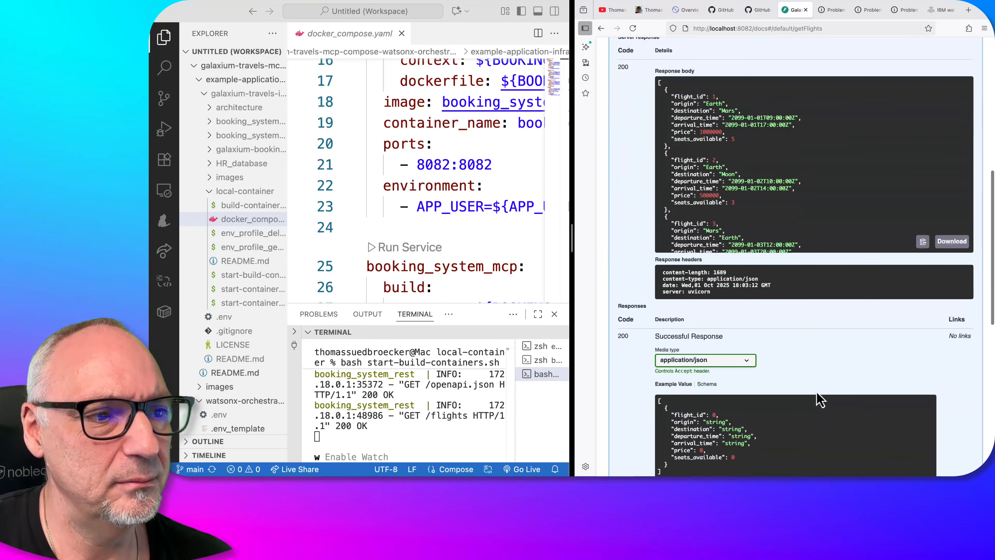
scroll(761, 206, up, 3)
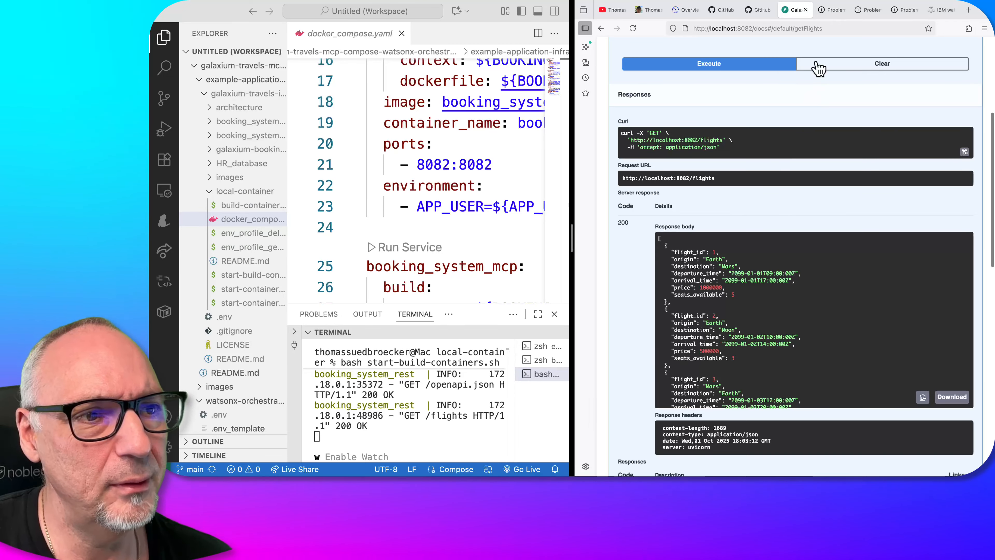
click(832, 16)
click(767, 31)
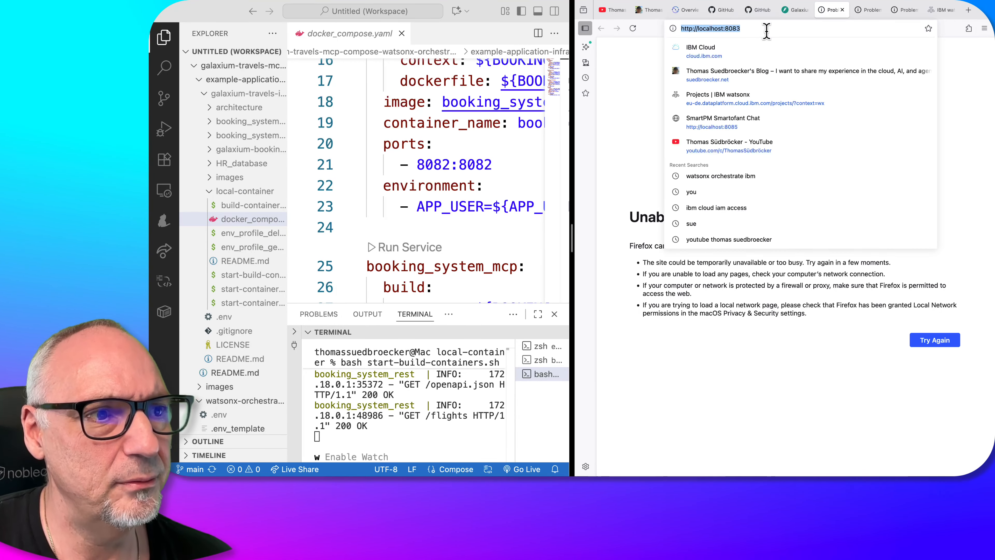
key(Return)
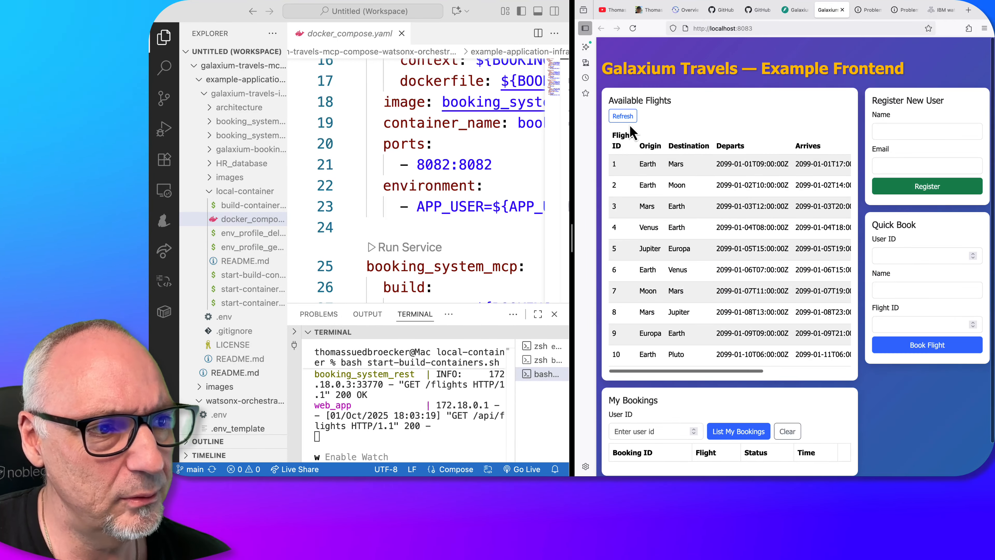
Check the open watsonx Orchestrate LiteChat and Langfuse pages at localhost:3000 and localhost:3010
click(866, 11)
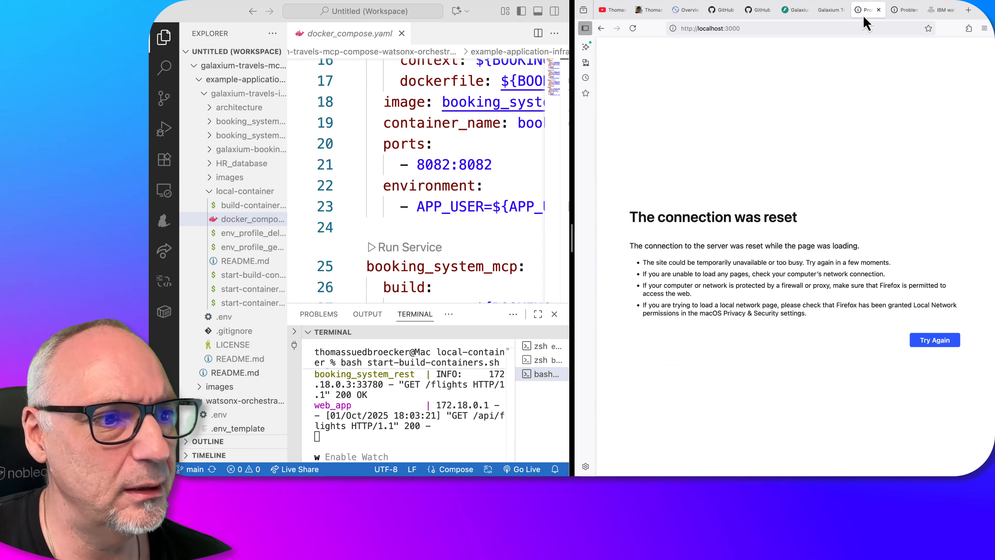
click(772, 28)
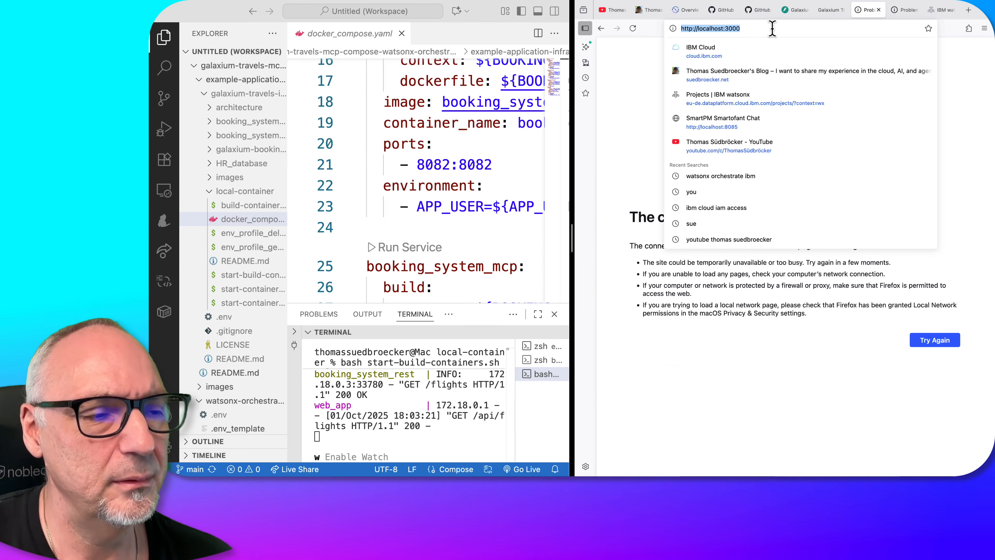
click(648, 108)
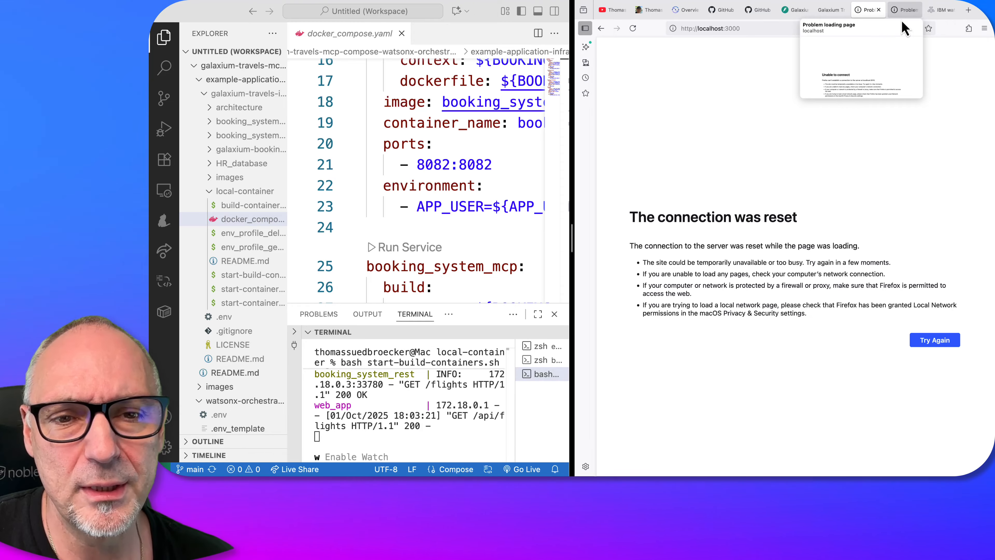
click(901, 18)
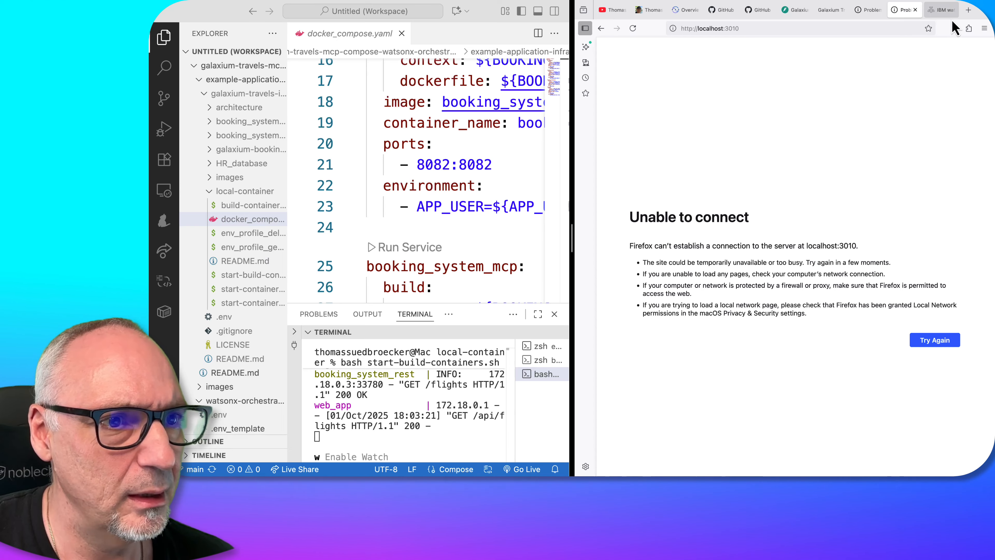
click(721, 18)
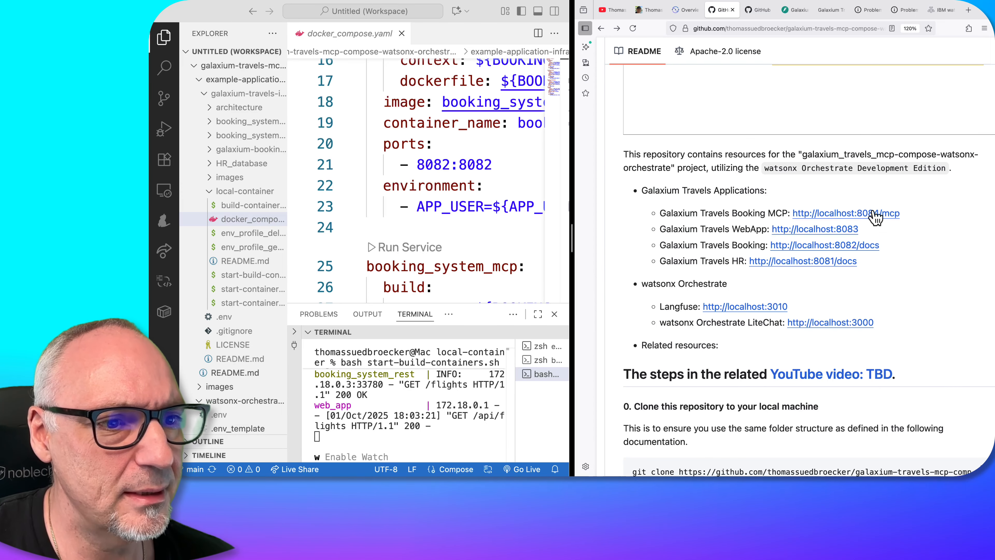
drag(811, 212, 794, 213)
key(super+c)
click(968, 10)
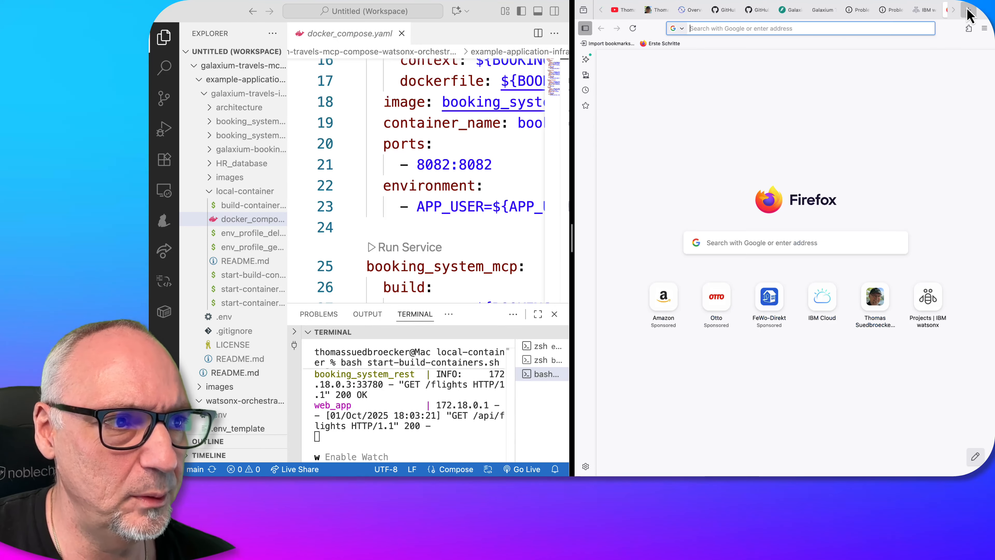
key(super+v)
key(Return)
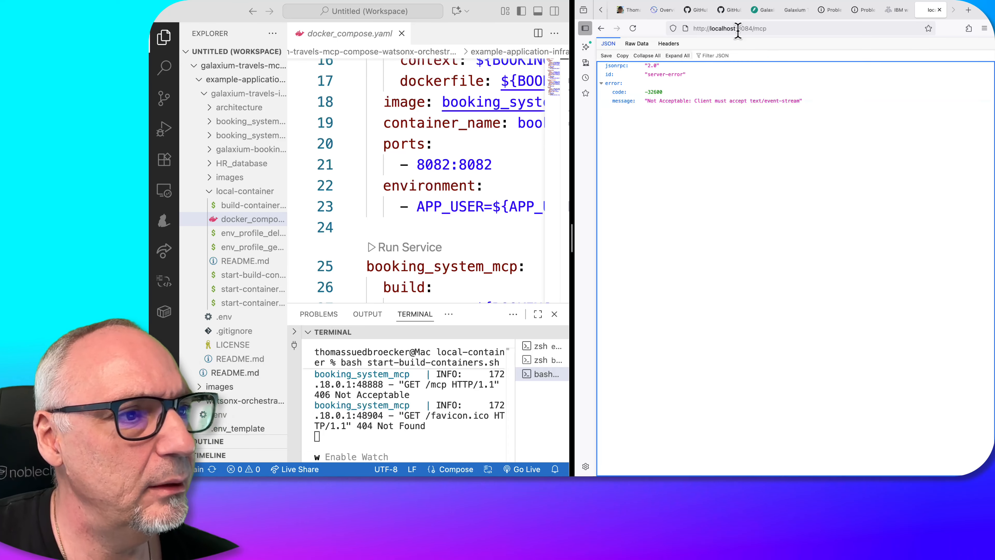
Return to the repository README and stop all running application containers in the local-container terminal
click(693, 12)
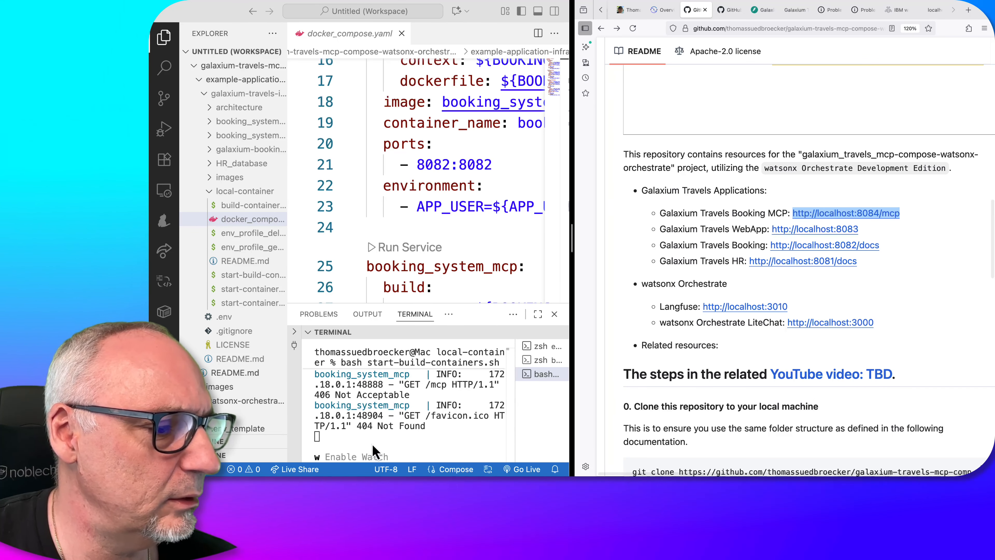
click(372, 441)
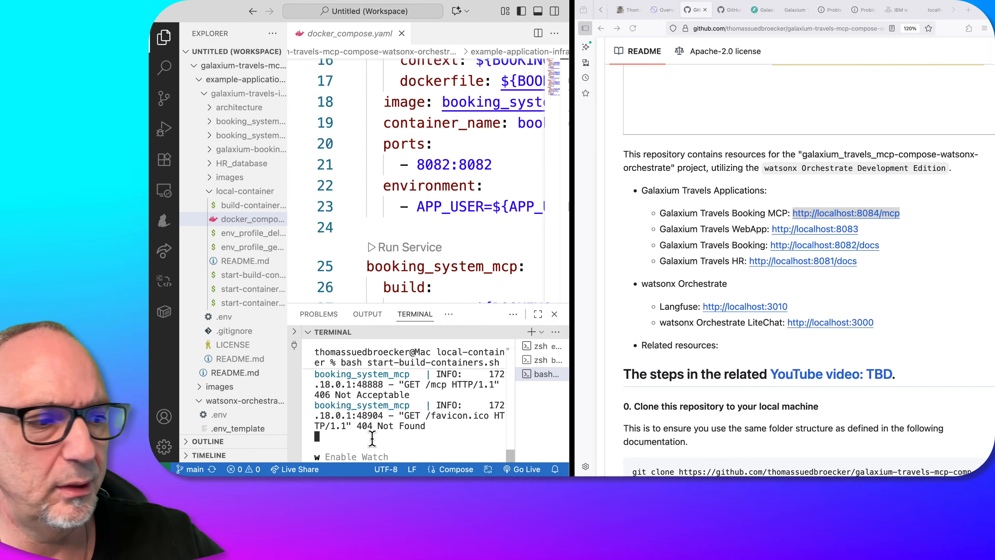
key(ctrl+c)
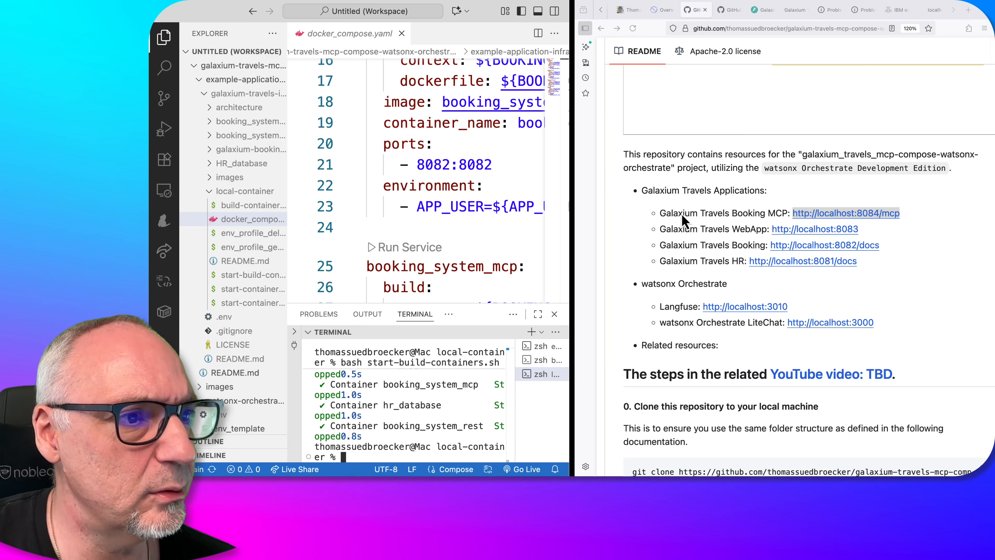
Open the Galaxium Travels Infrastructure setup guide from the README and review its steps through stopping the applications
click(725, 12)
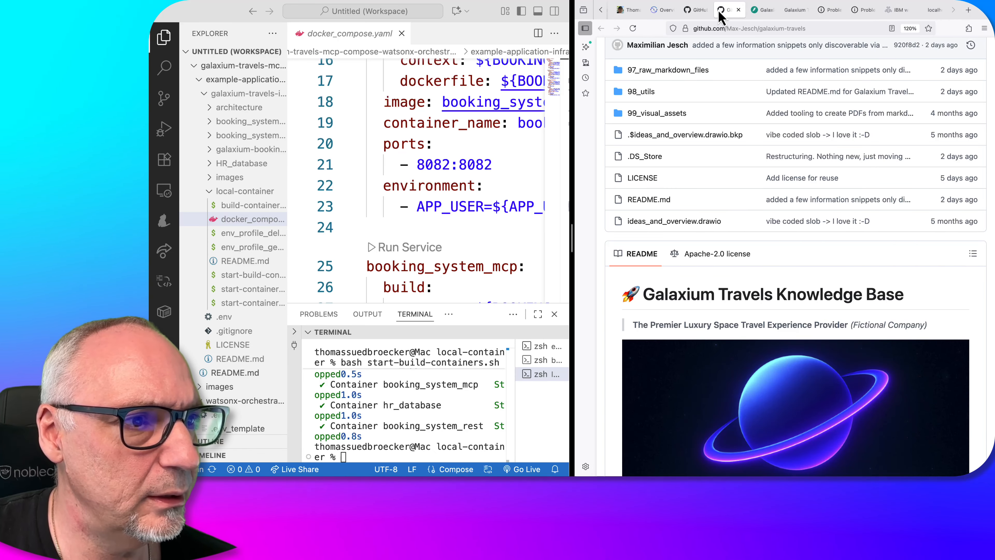
click(695, 10)
scroll(752, 265, down, 15)
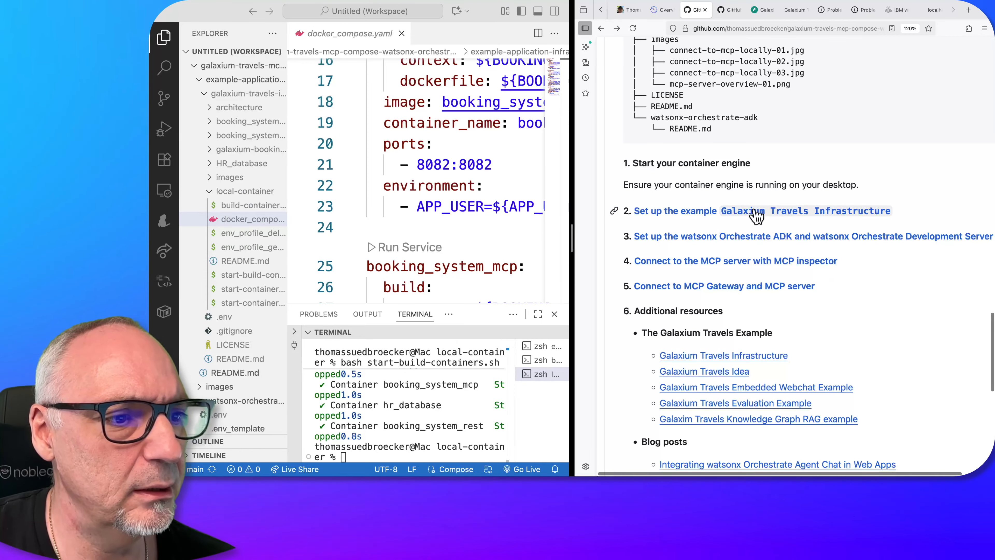
click(753, 211)
scroll(724, 196, down, 6)
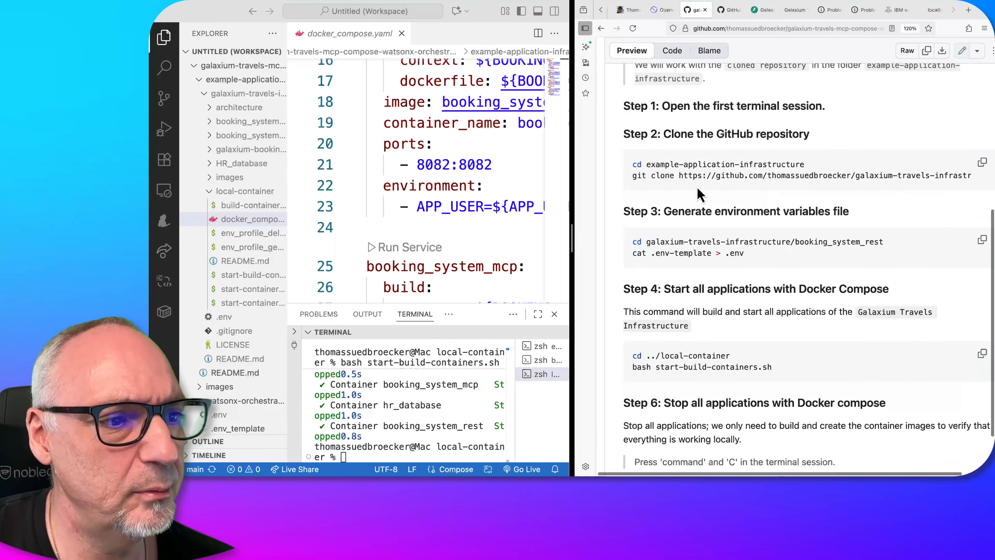
scroll(708, 348, down, 3)
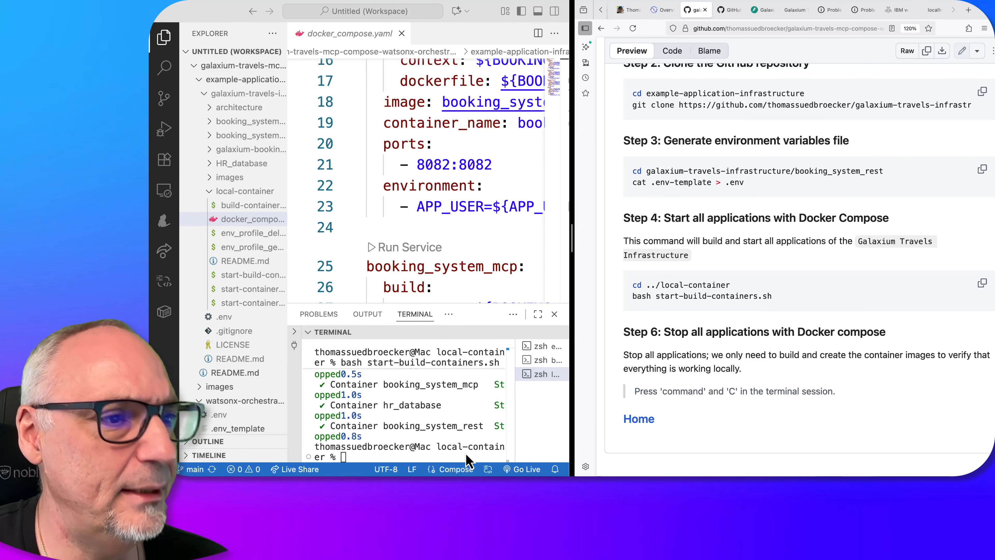
scroll(731, 362, up, 15)
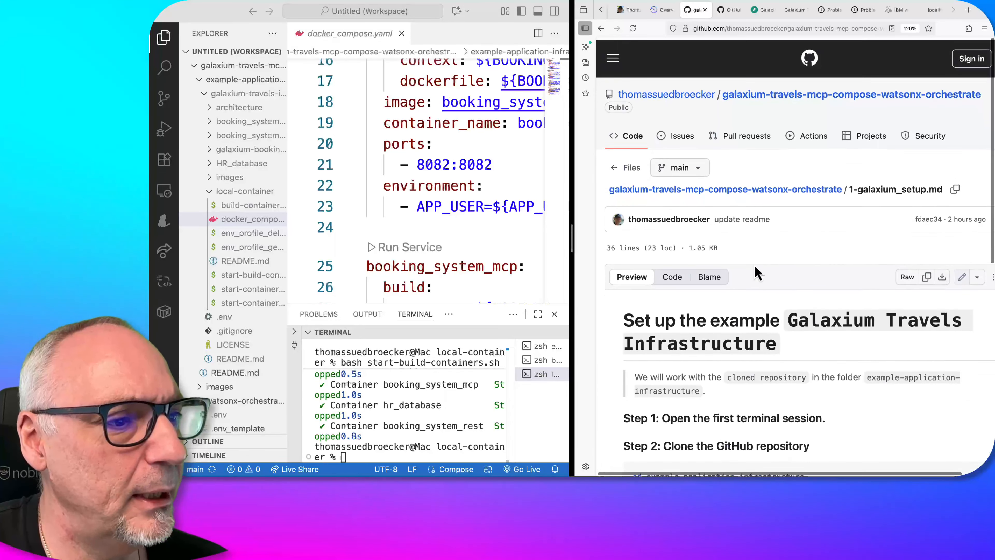
Return to the repository's main page and open the setup guide for the watsonx Orchestrate ADK and Development Server
click(759, 195)
scroll(699, 404, down, 10)
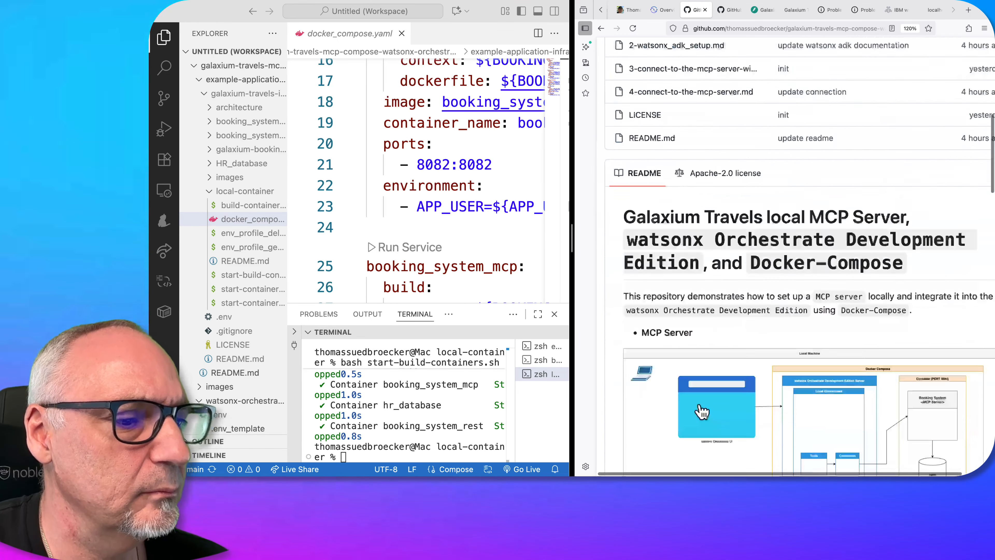
scroll(700, 408, down, 15)
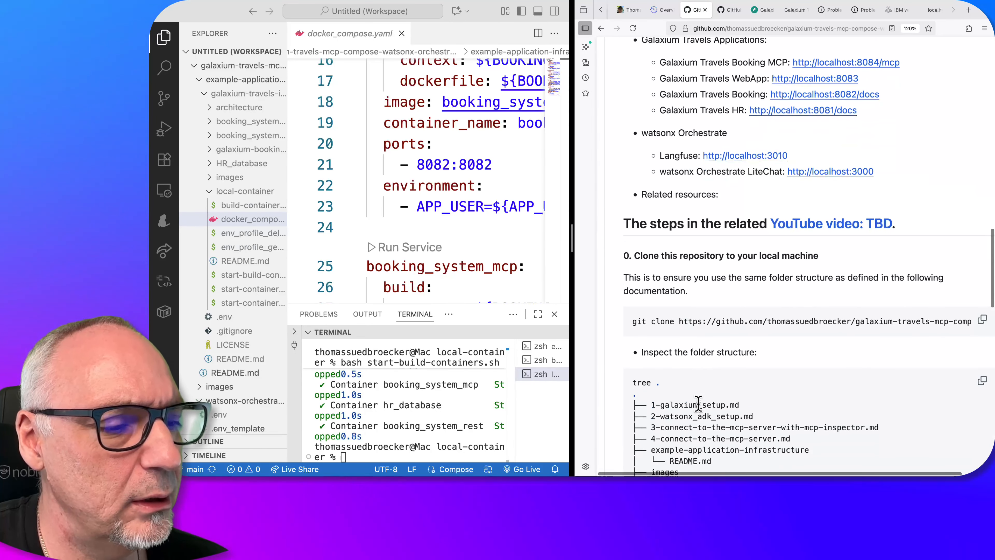
scroll(698, 406, down, 10)
scroll(702, 410, up, 2)
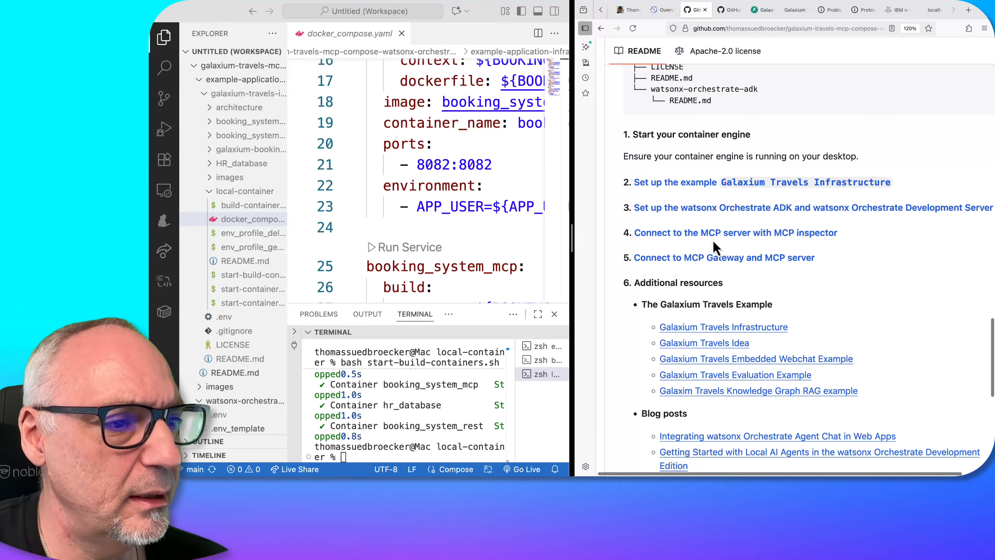
click(717, 209)
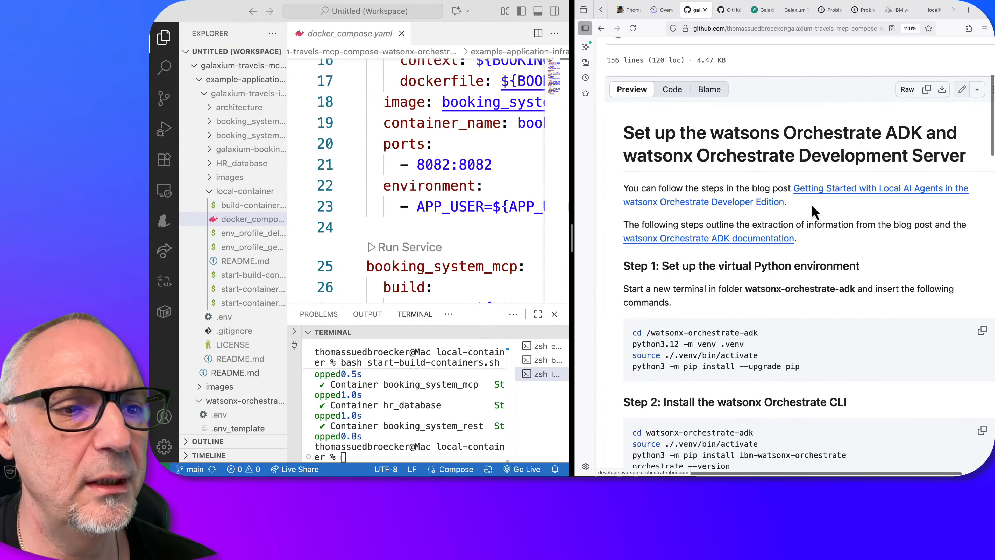
Open the guide's "Getting Started with Local AI Agents" blog post in a new tab and find the virtual Python environment commands
right_click(818, 190)
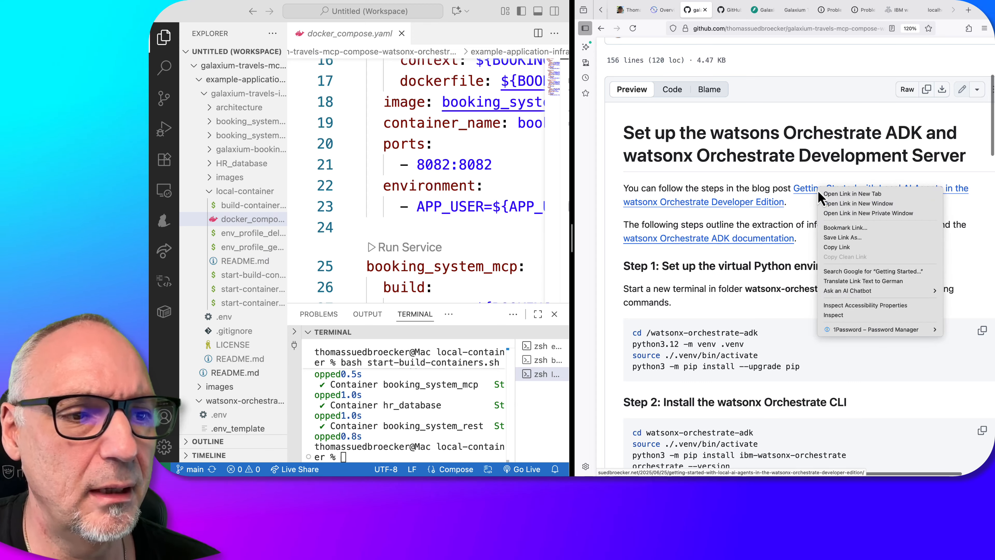
click(832, 195)
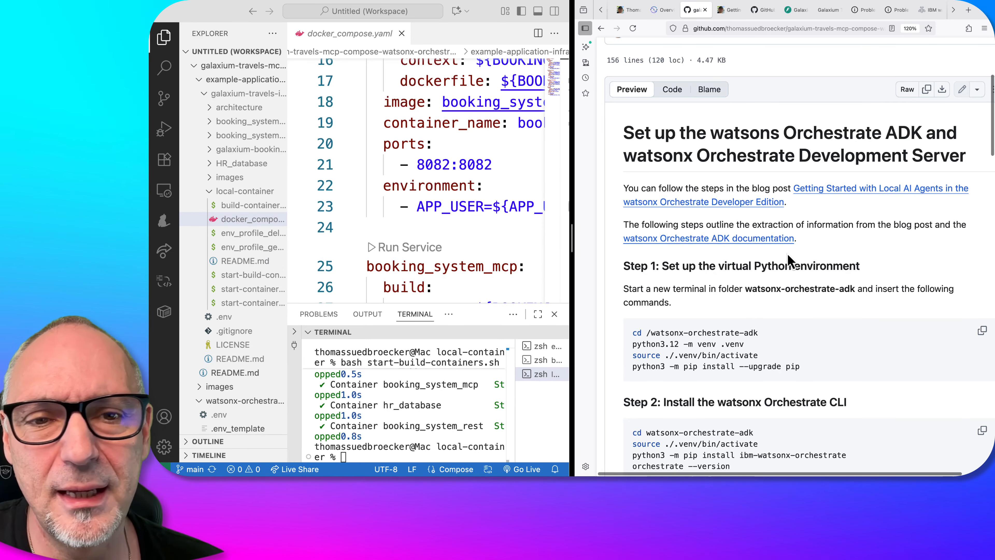
scroll(788, 260, down, 3)
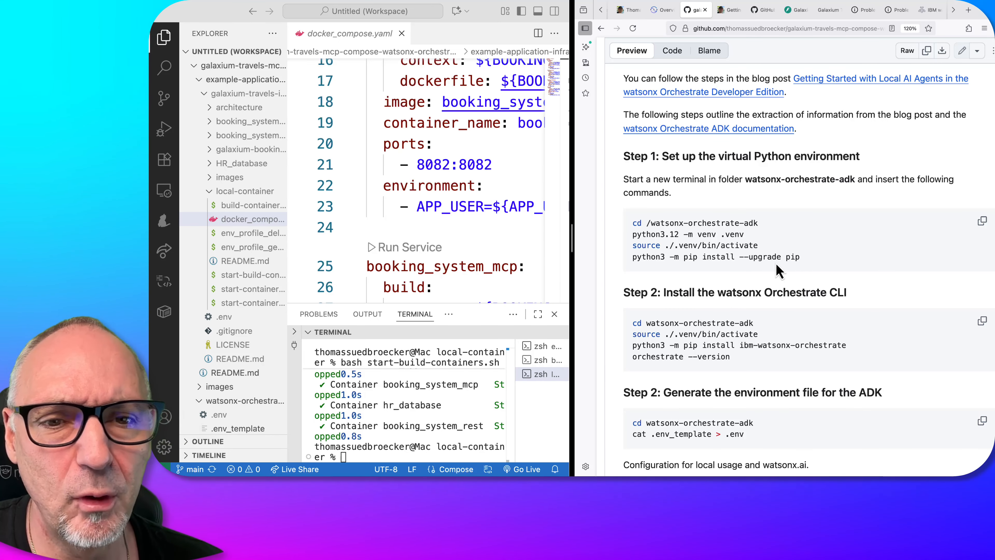
Collapse the expanded project folders, widen the file explorer and open an integrated terminal in the watsonx-orchestrate-adk folder
click(205, 94)
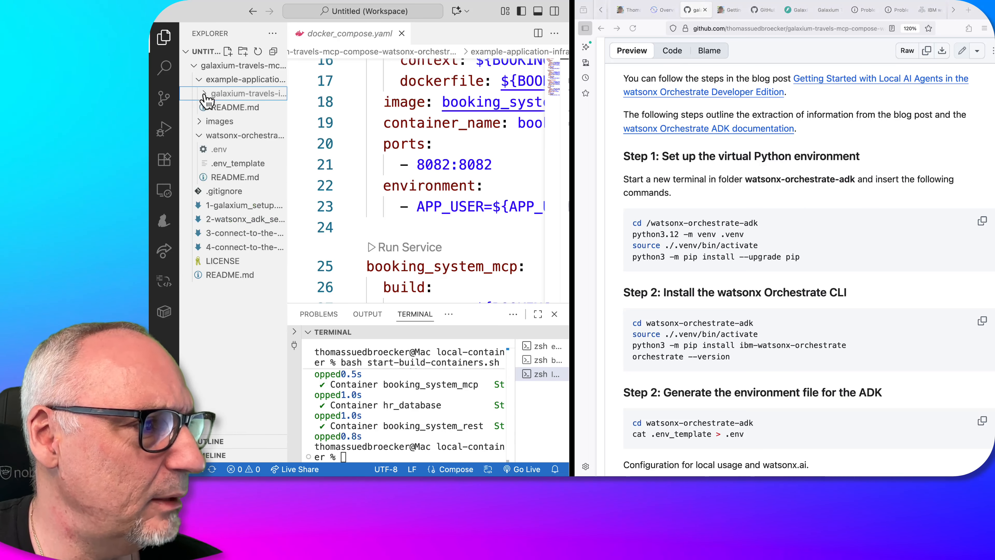
click(204, 80)
click(215, 107)
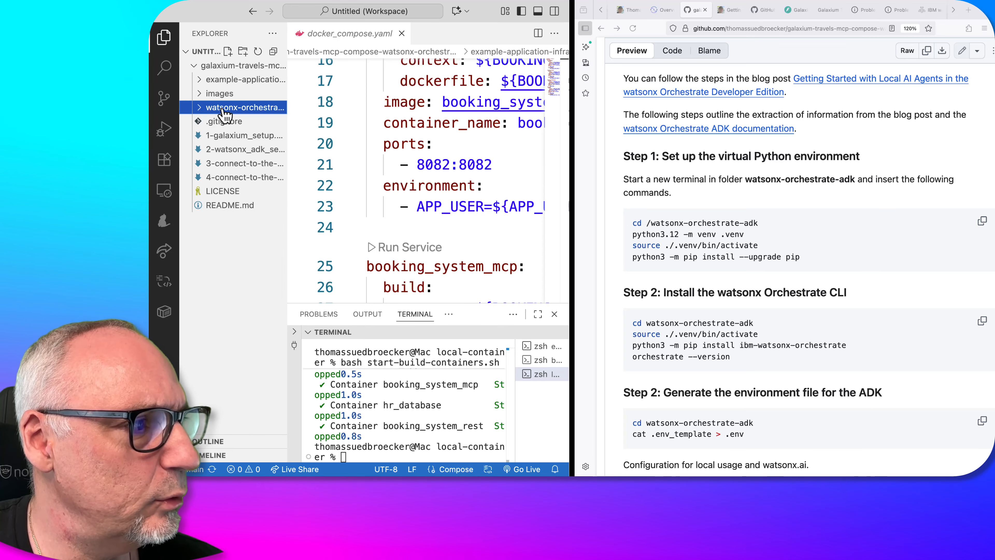
drag(281, 108, 328, 108)
right_click(299, 112)
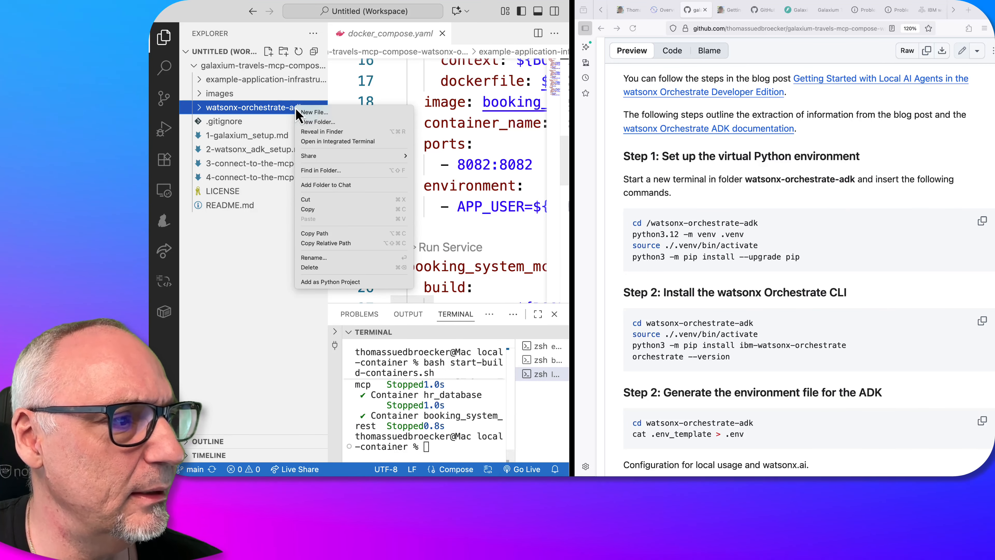
click(328, 144)
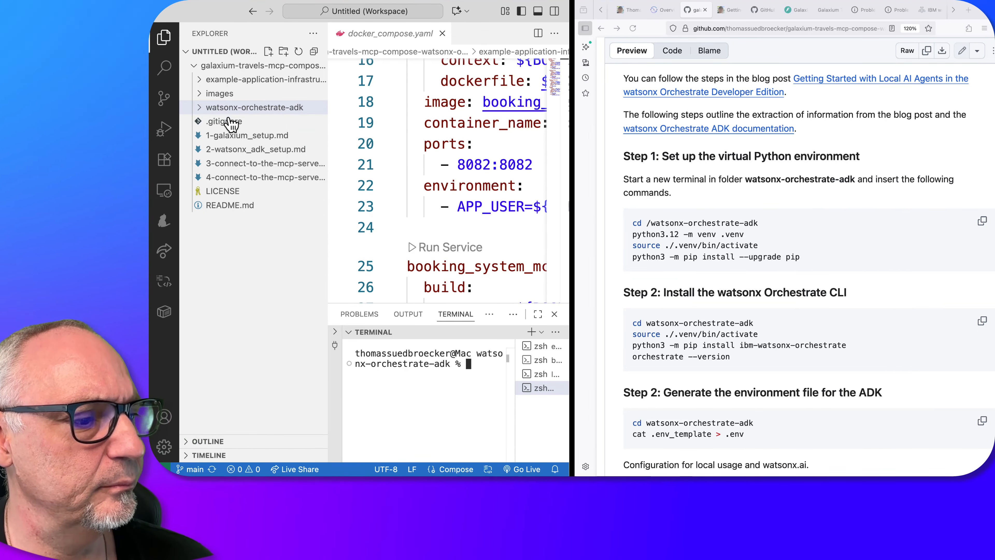
Create and activate the .venv environment with python3.12 in the terminal and upgrade pip, using the guide's Step 1 commands
drag(632, 234, 836, 269)
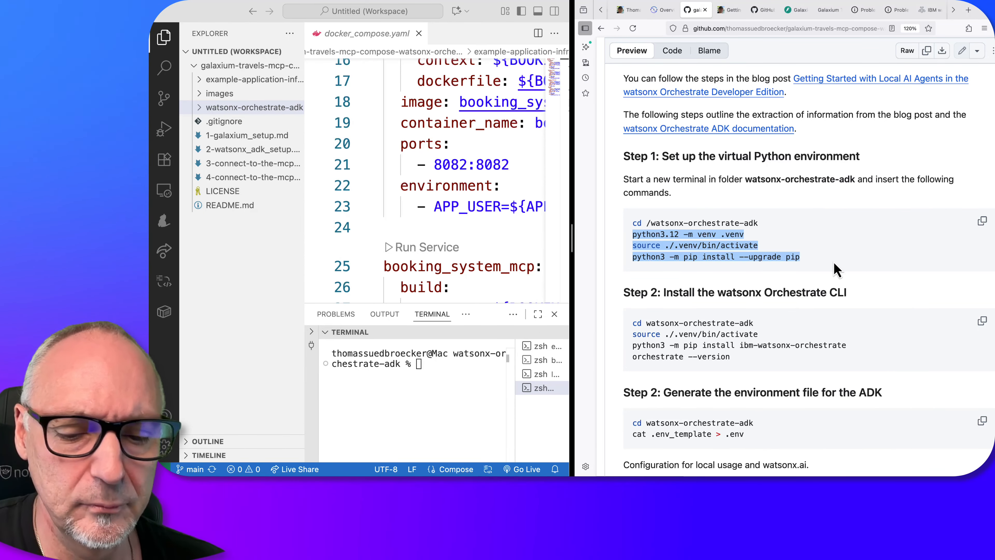
click(431, 366)
key(super+v)
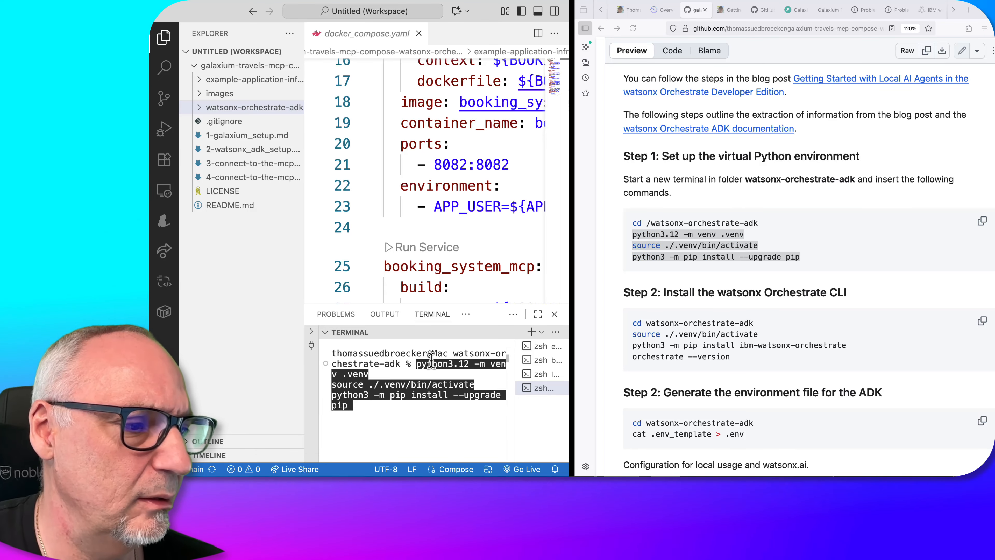
key(Return)
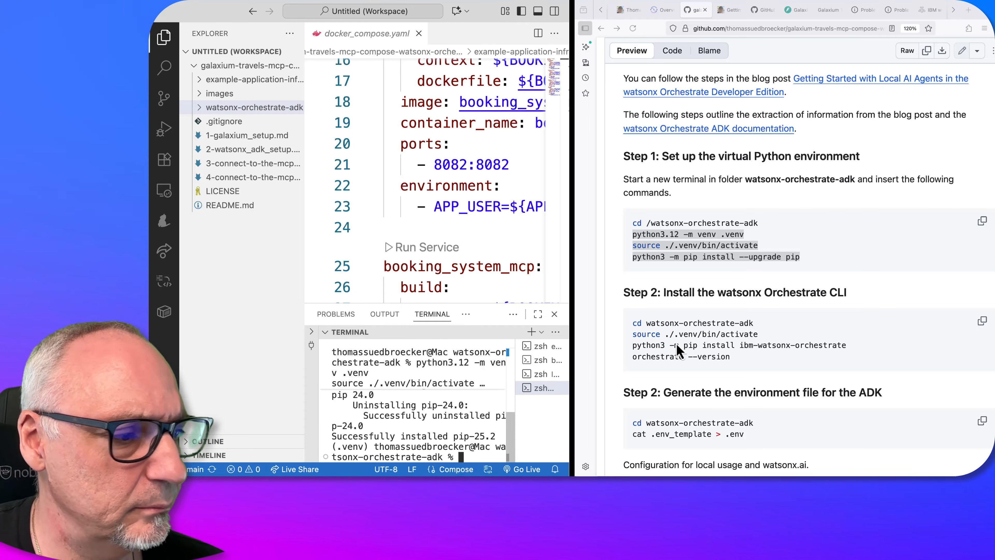
Maximize the terminal, widen the editor window, and run the guide's commands to install ibm-watsonx-orchestrate and query the orchestrate version
click(543, 315)
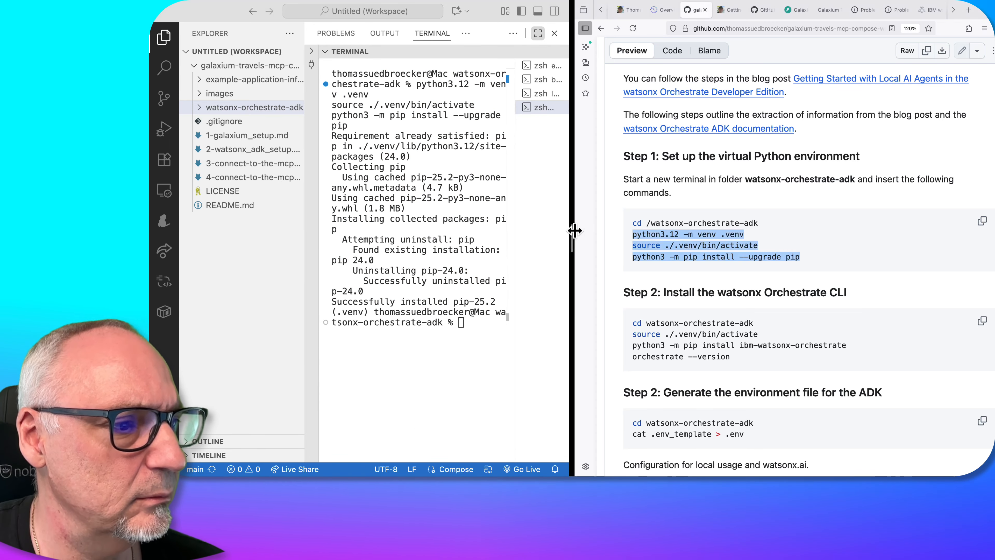
drag(574, 231, 666, 232)
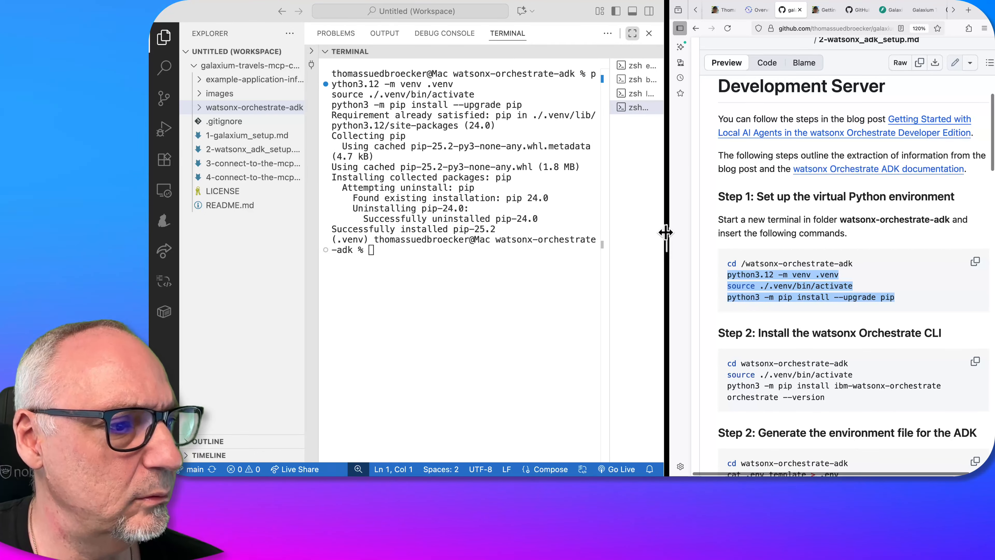
scroll(811, 349, down, 1)
click(781, 369)
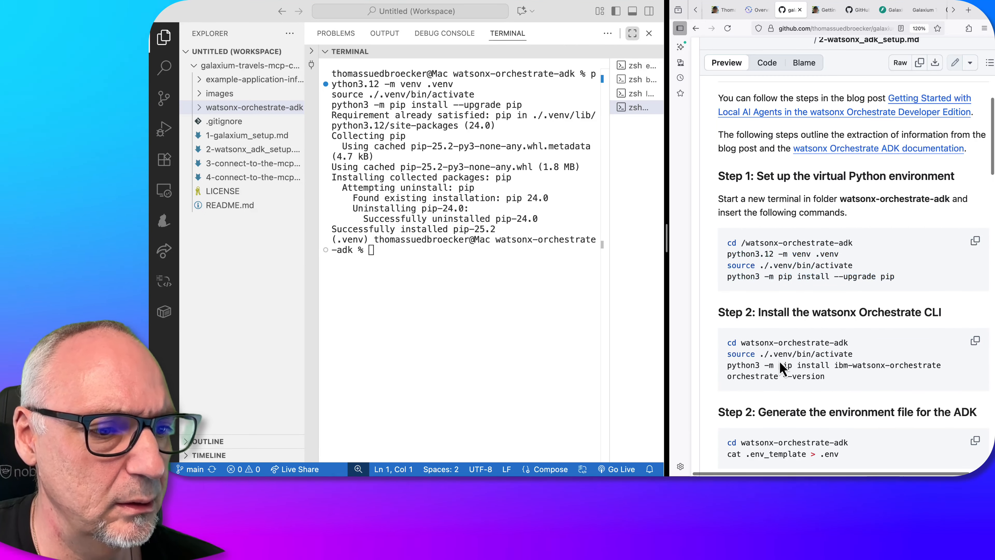
drag(726, 365, 842, 385)
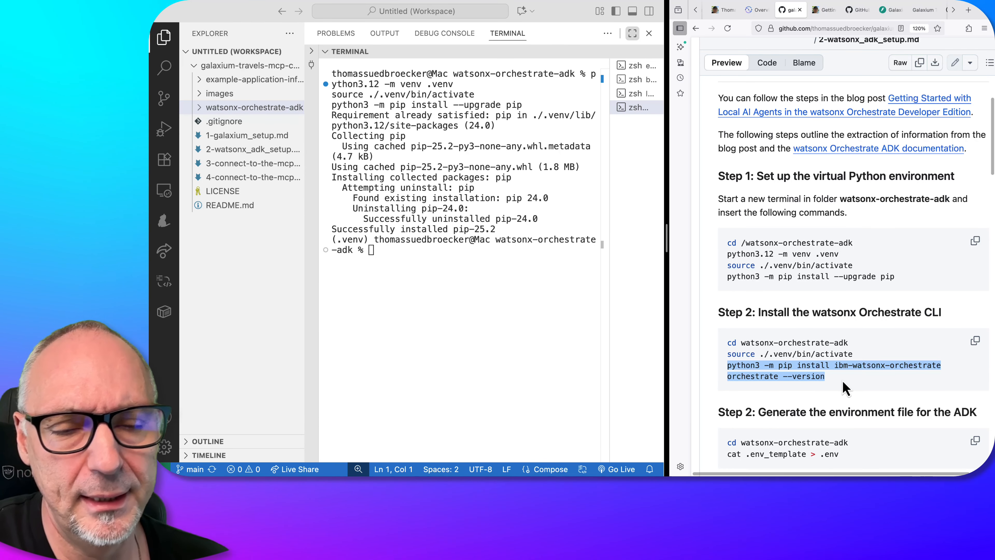
click(414, 258)
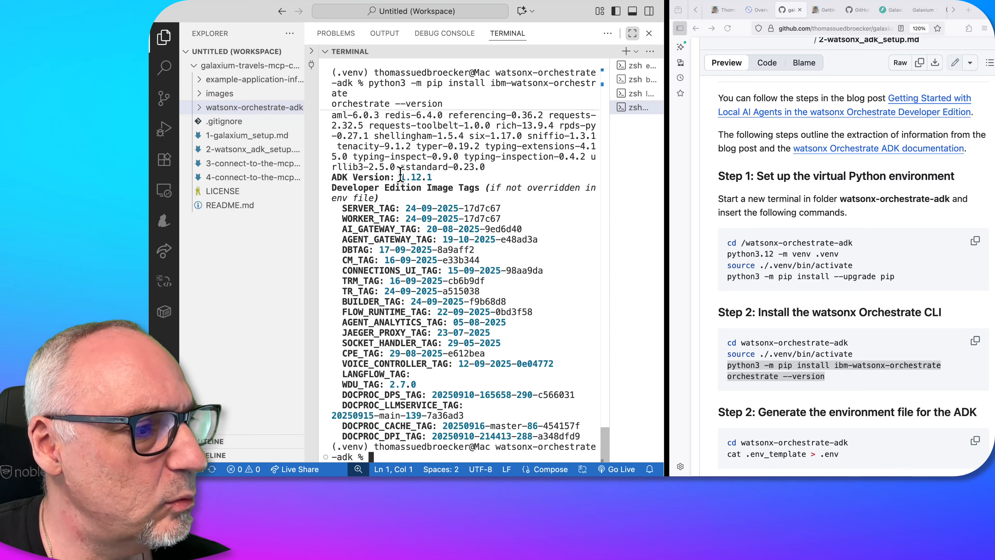
Compare the installed ADK version in the terminal with the latest release on the watsonx Orchestrate ADK What's new page
drag(401, 177, 439, 175)
click(761, 12)
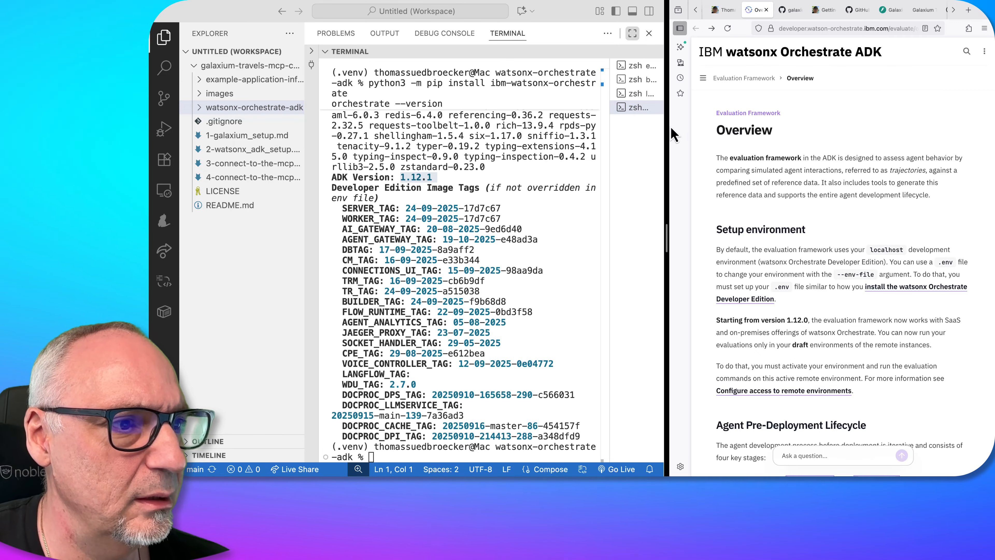
drag(666, 123, 515, 160)
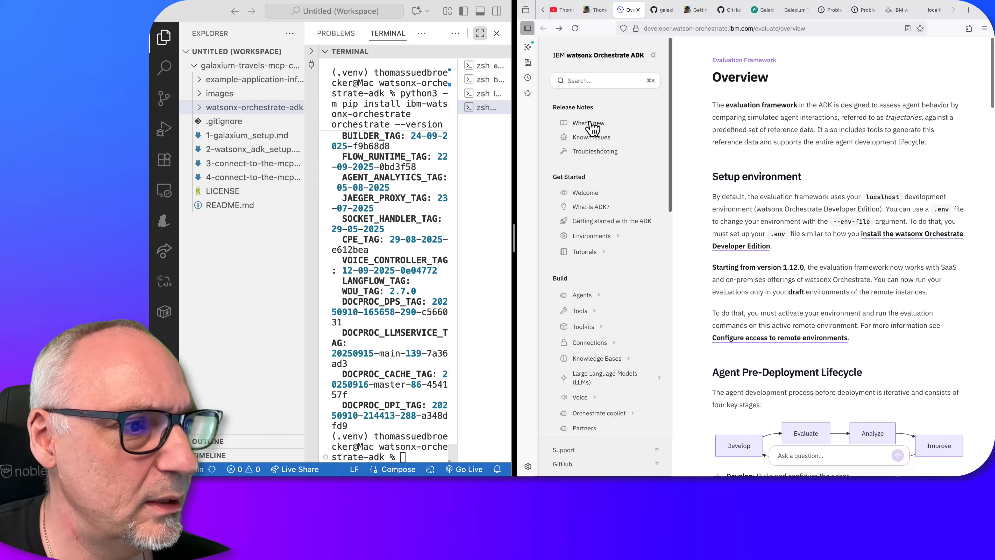
click(590, 124)
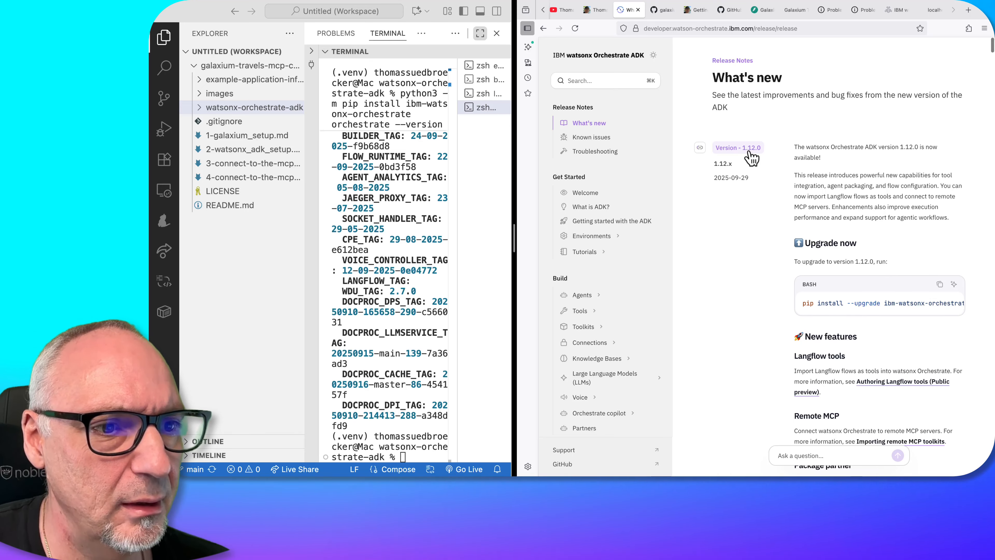
scroll(396, 178, up, 10)
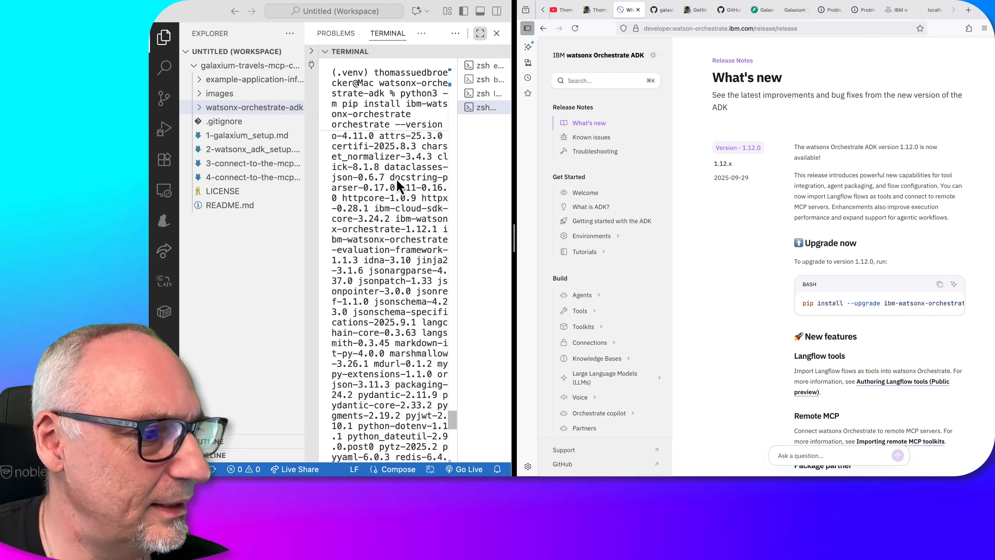
scroll(396, 178, down, 10)
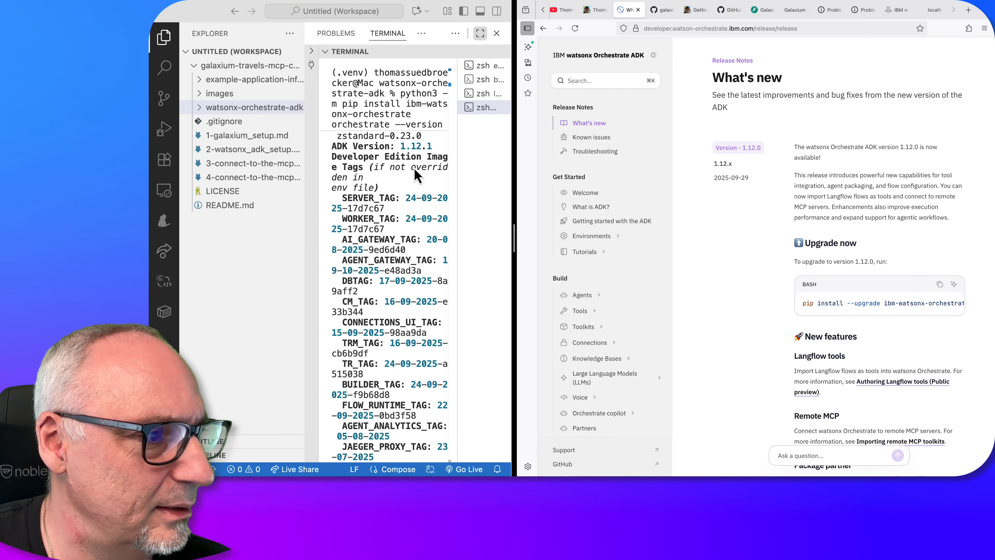
double_click(415, 146)
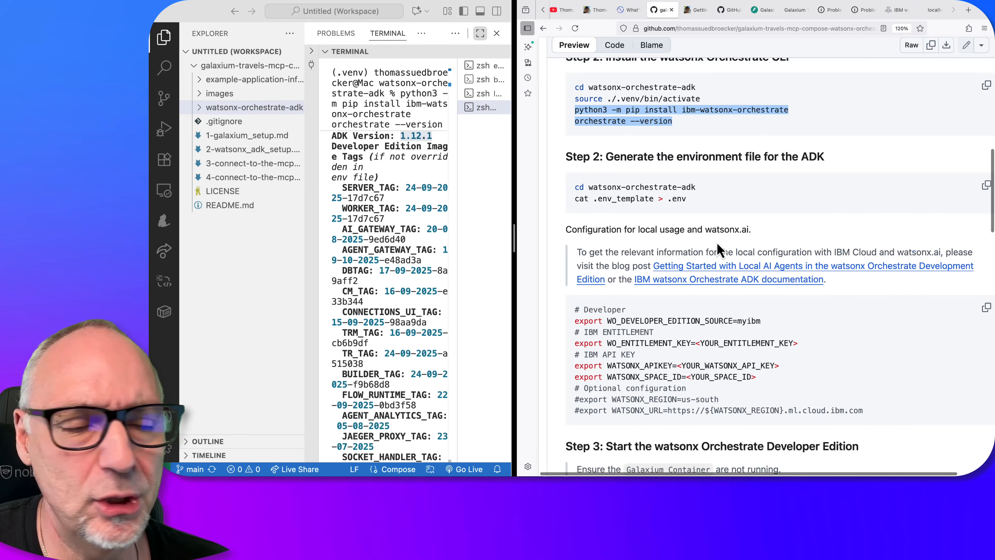
Locate the guide's Step 3 server start commands, then hide the file explorer and widen the editor window for the terminal
scroll(720, 250, up, 1)
scroll(720, 250, down, 5)
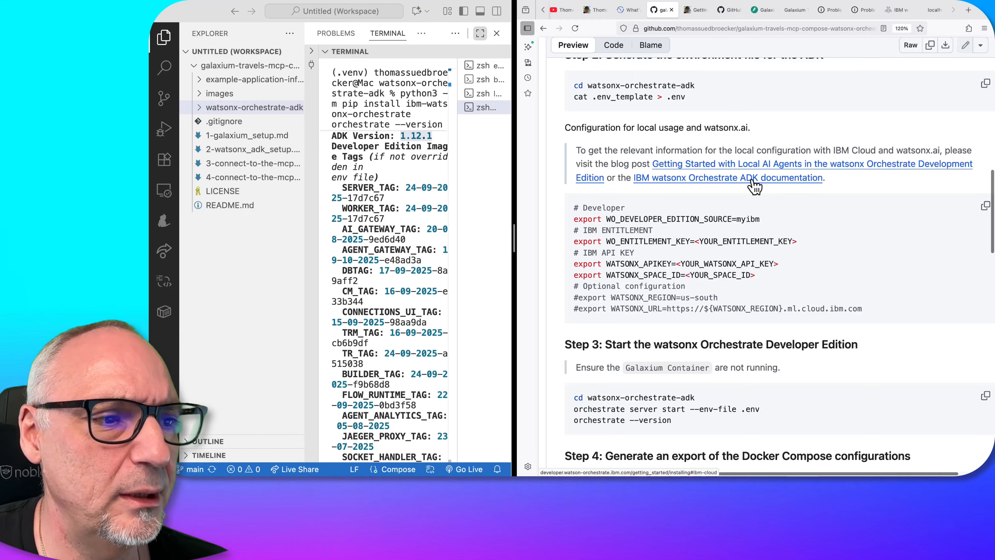
scroll(753, 250, down, 5)
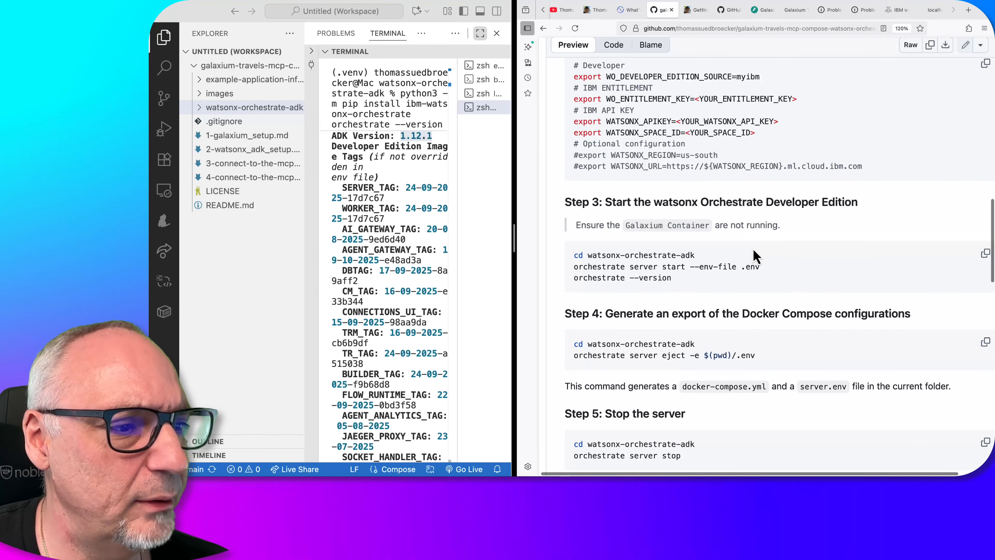
scroll(750, 255, down, 3)
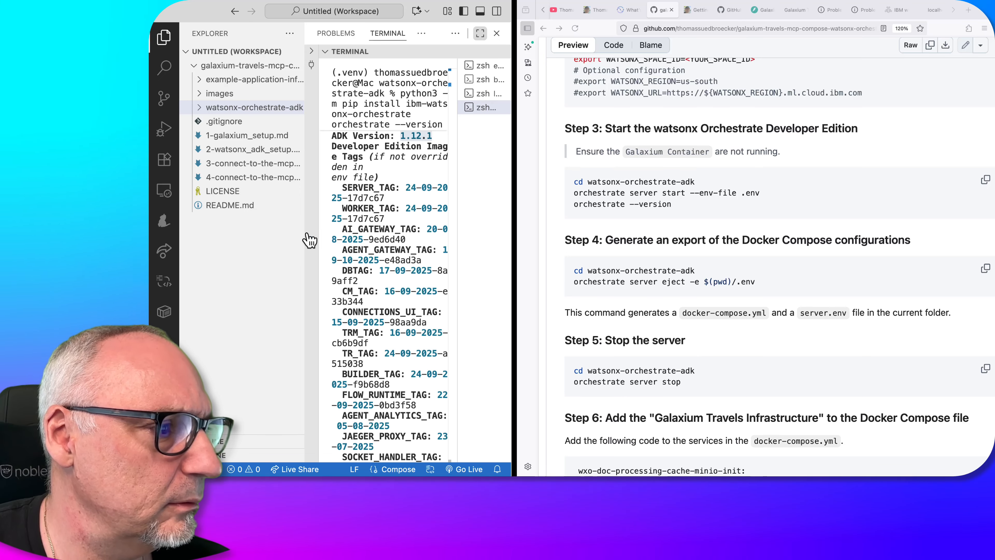
drag(305, 231, 226, 224)
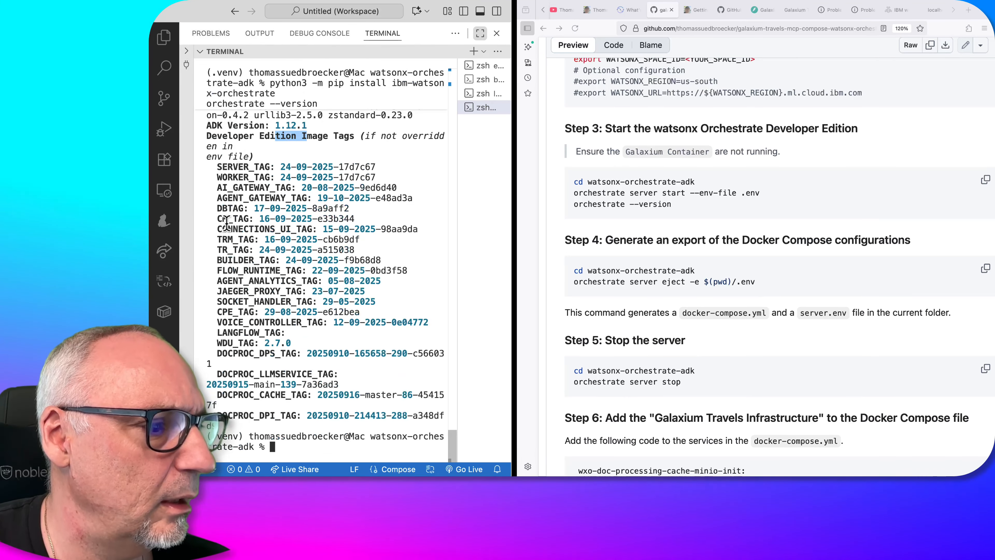
click(536, 235)
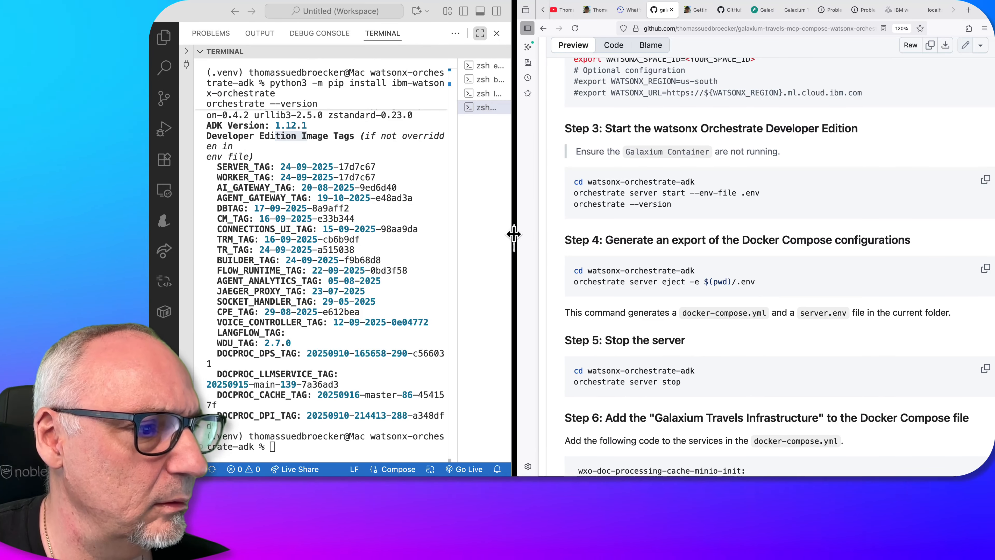
drag(514, 234, 604, 238)
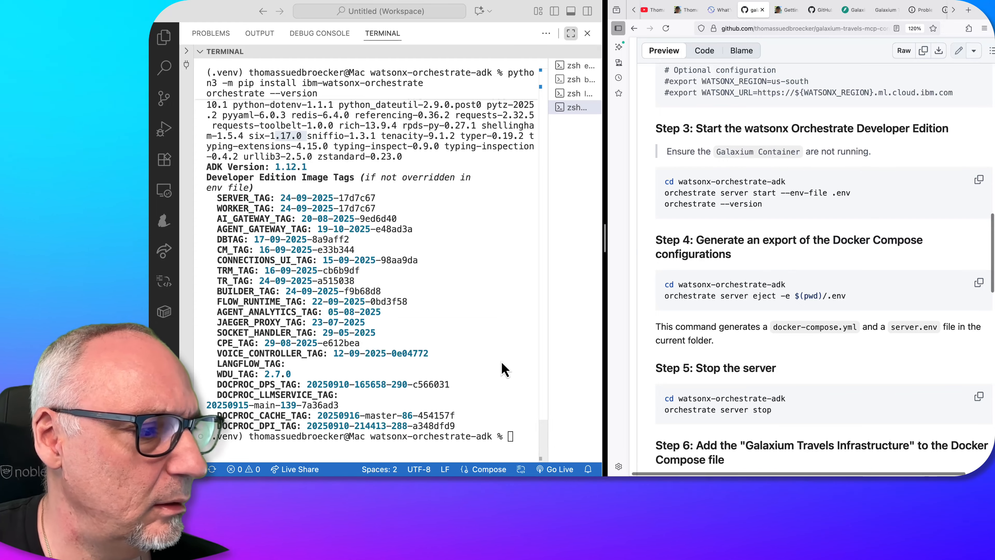
Start the watsonx Orchestrate Developer Edition by running "orchestrate server start --env-file .env" and "orchestrate --version" in the terminal
drag(779, 214, 665, 193)
key(super+c)
click(466, 392)
key(super+v)
key(Return)
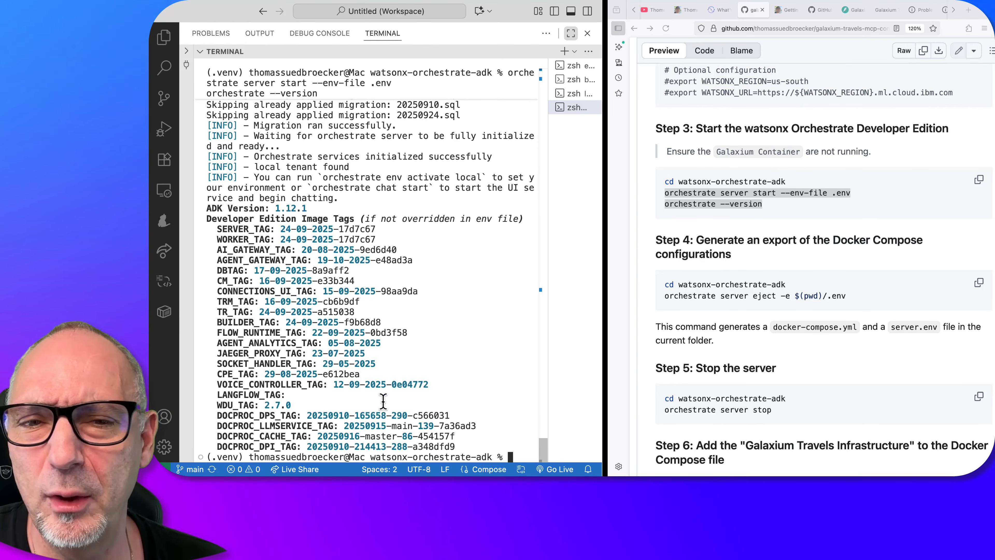
Bring back the file explorer and expand the watsonx-orchestrate-adk folder
click(163, 37)
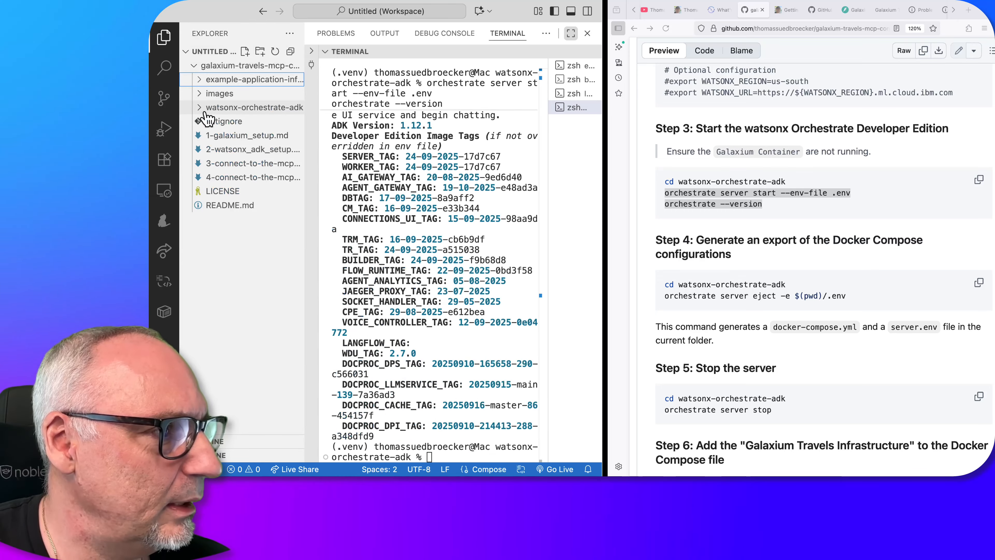
click(198, 110)
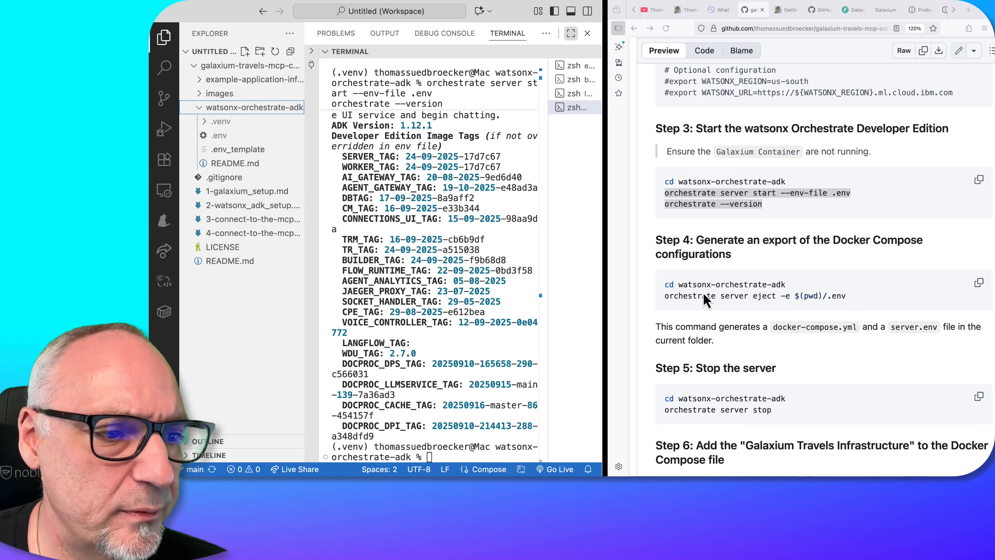
Export the Docker Compose configuration with "orchestrate server eject -e $(pwd)/.env" and open the generated docker-compose.yml
scroll(897, 299, down, 2)
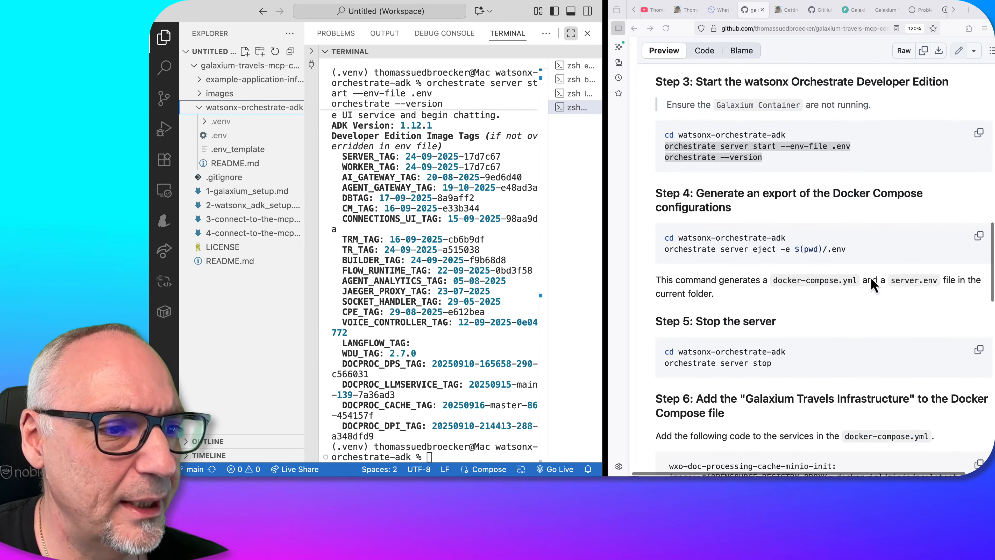
click(670, 252)
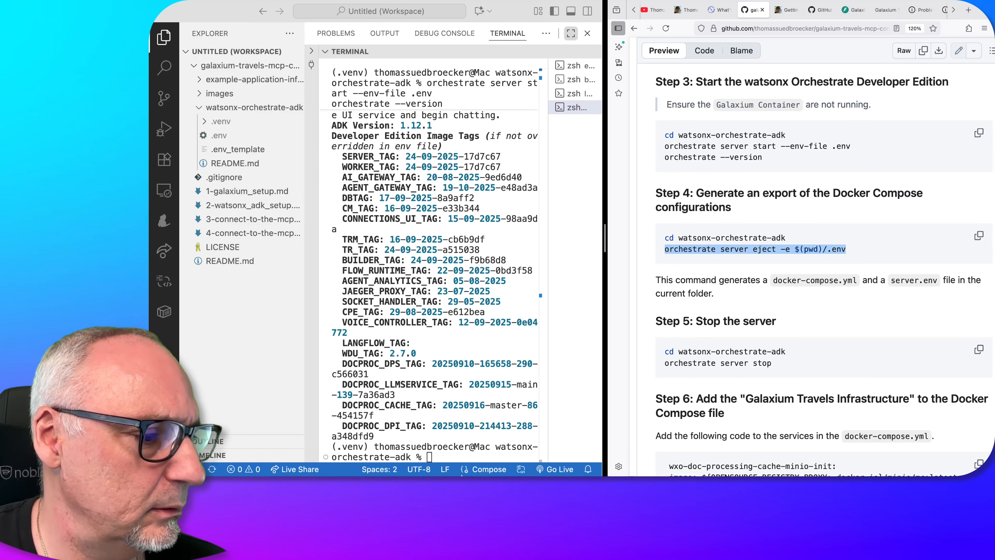
key(super+v)
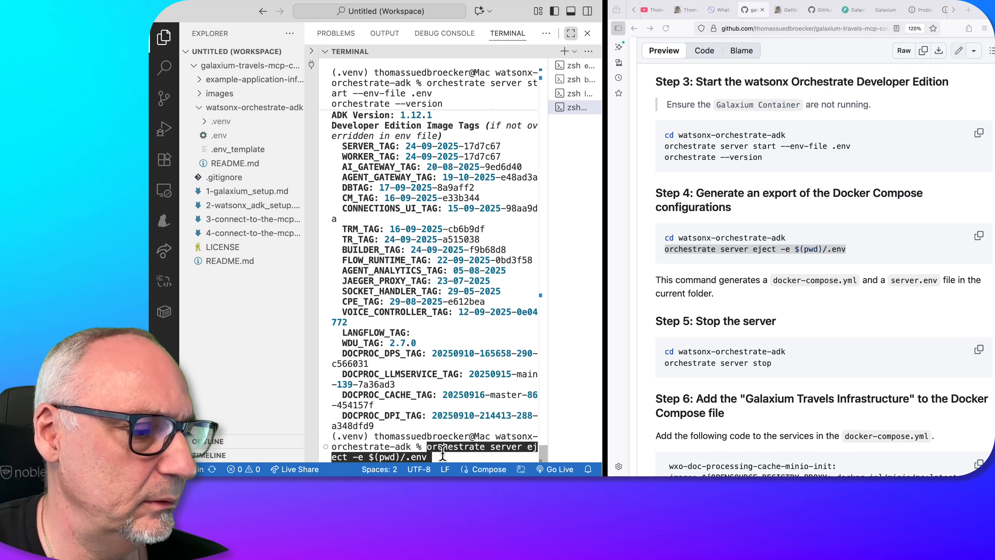
key(Return)
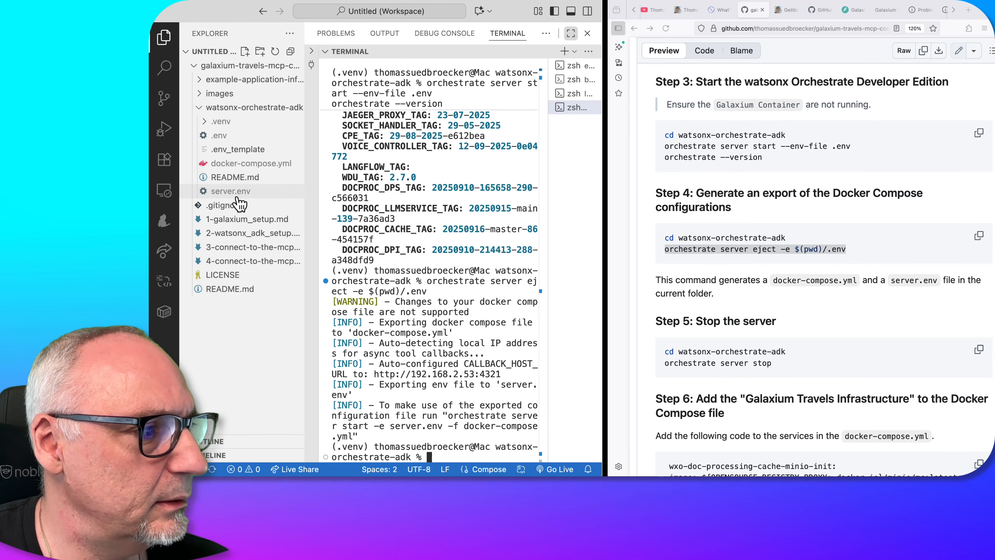
click(274, 165)
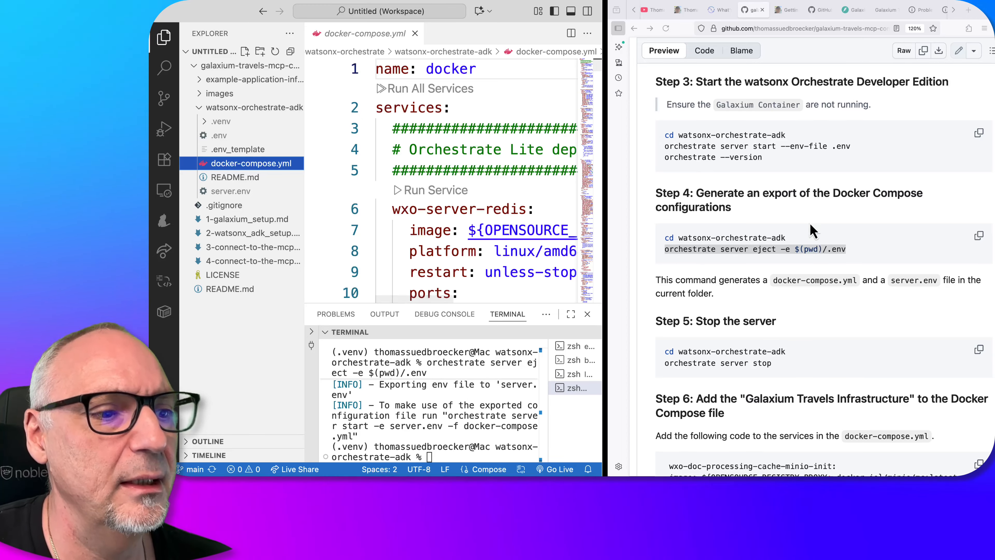
Stop the Developer Edition server by running the guide's Step 5 command "orchestrate server stop" in the terminal
scroll(780, 208, down, 1)
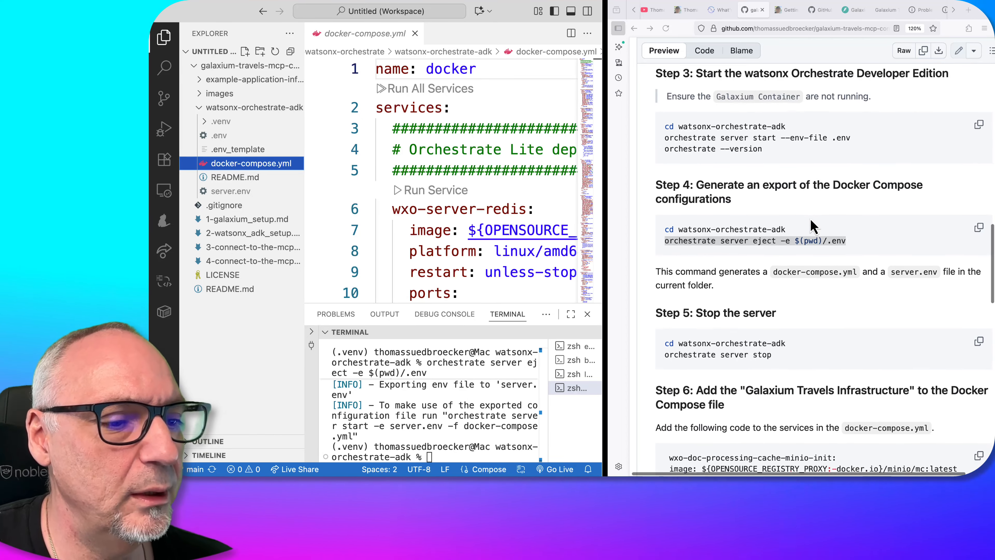
scroll(810, 219, down, 4)
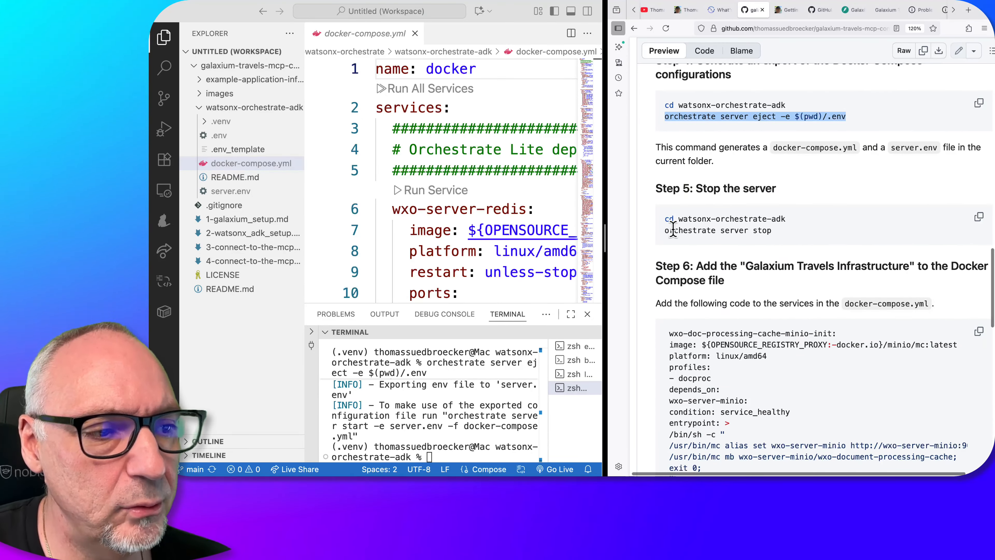
drag(665, 230, 799, 237)
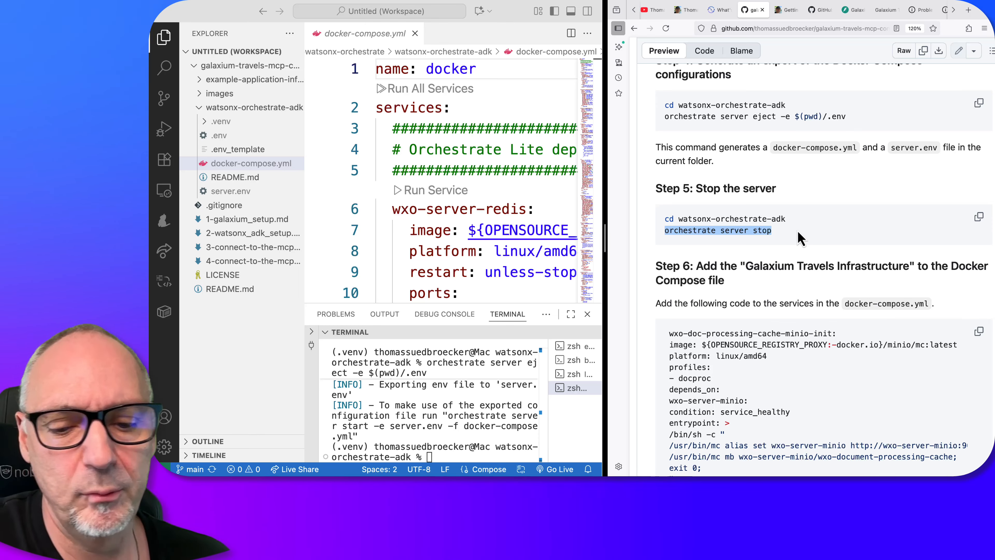
key(super+c)
click(460, 454)
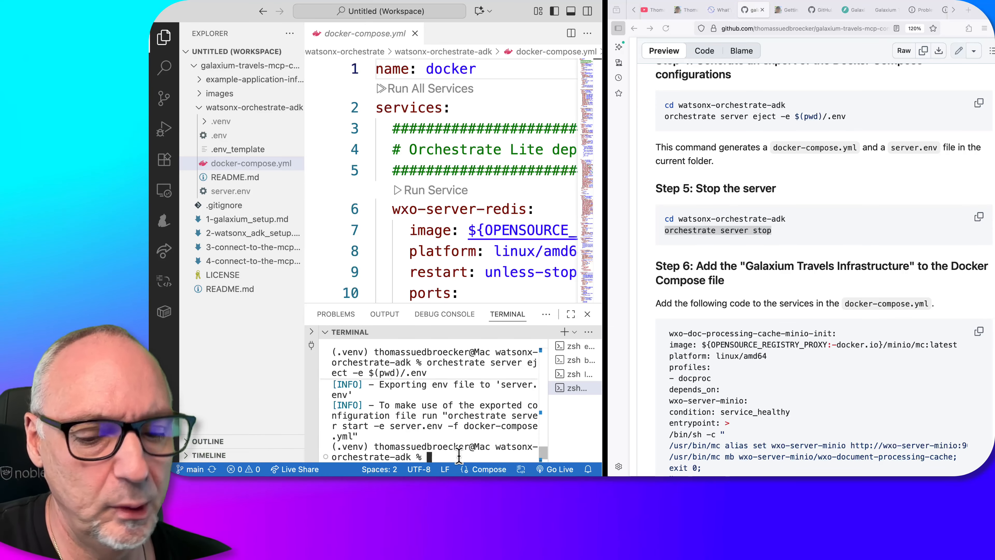
key(super+v)
key(Return)
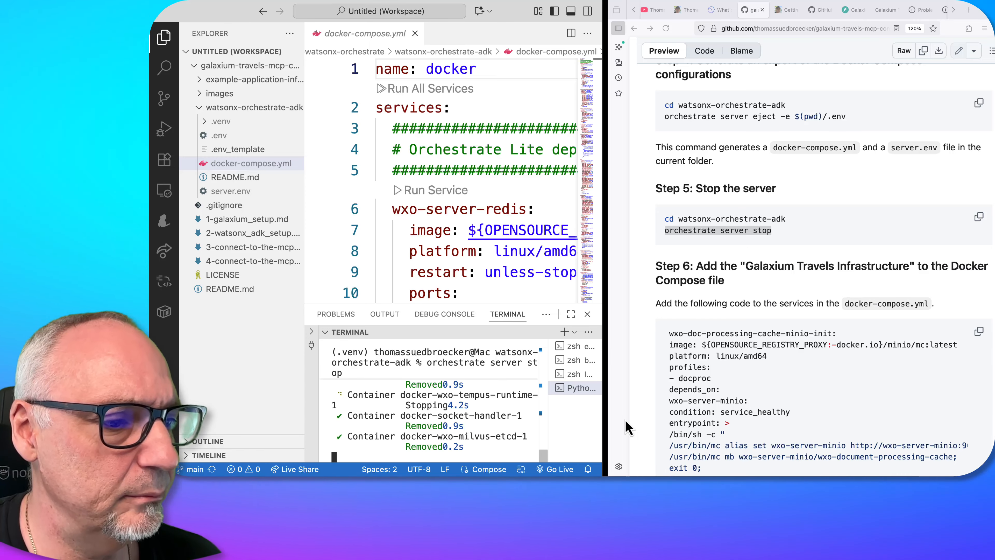
Copy the Galaxium Travel Infrastructure block, from its begin comment through its end comment, from Step 6 of the guide
scroll(742, 393, down, 10)
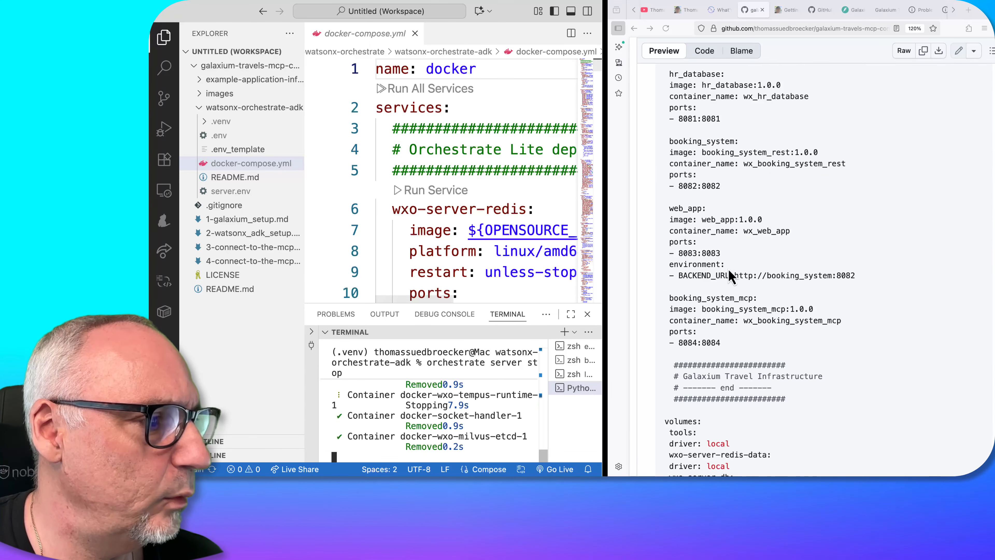
scroll(722, 267, up, 3)
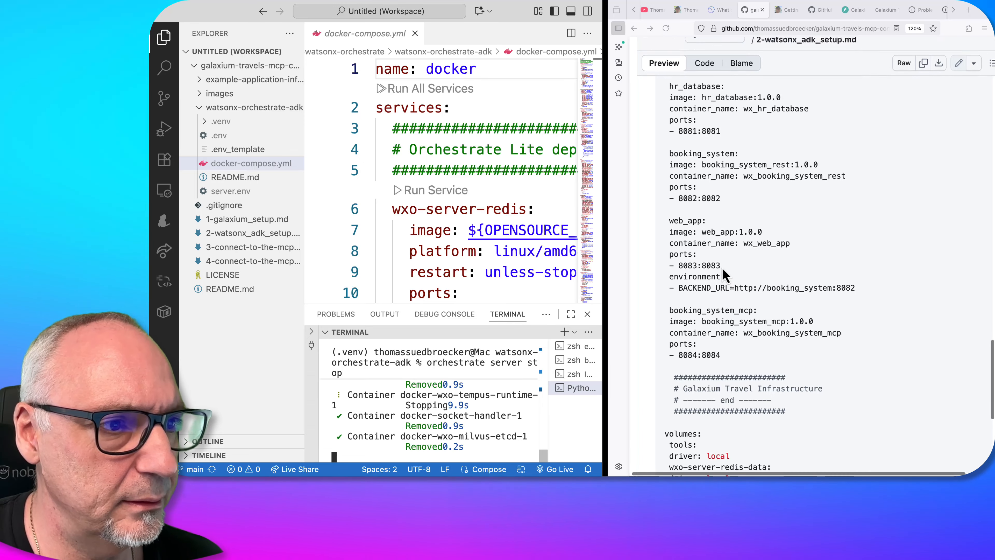
scroll(691, 172, up, 2)
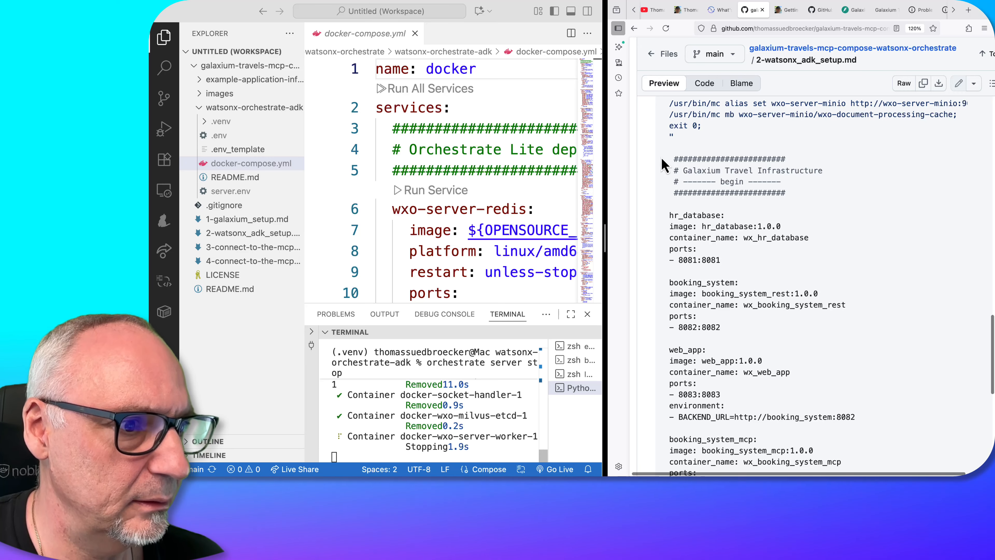
drag(661, 159, 823, 474)
scroll(782, 426, down, 6)
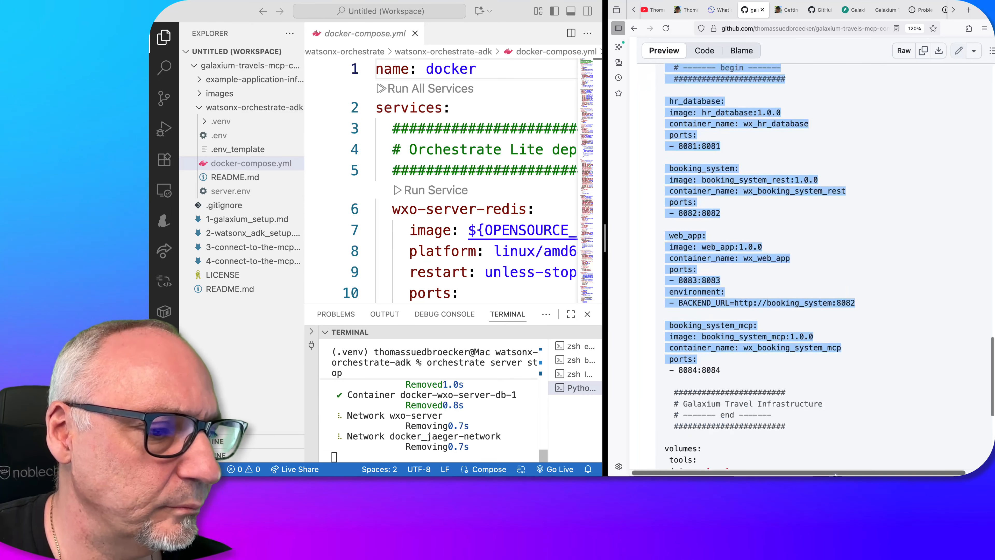
shift+click(807, 412)
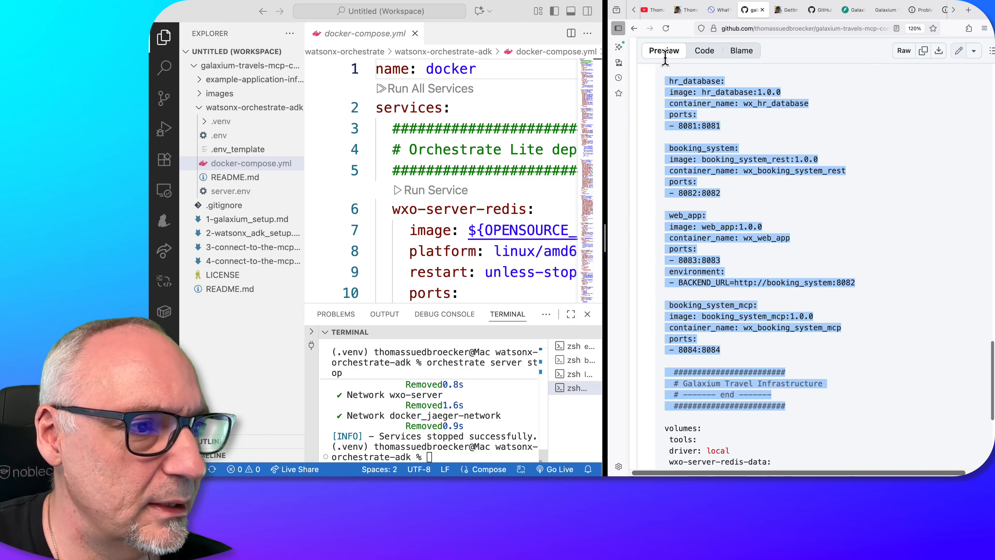
scroll(663, 69, down, 1)
right_click(764, 331)
click(774, 336)
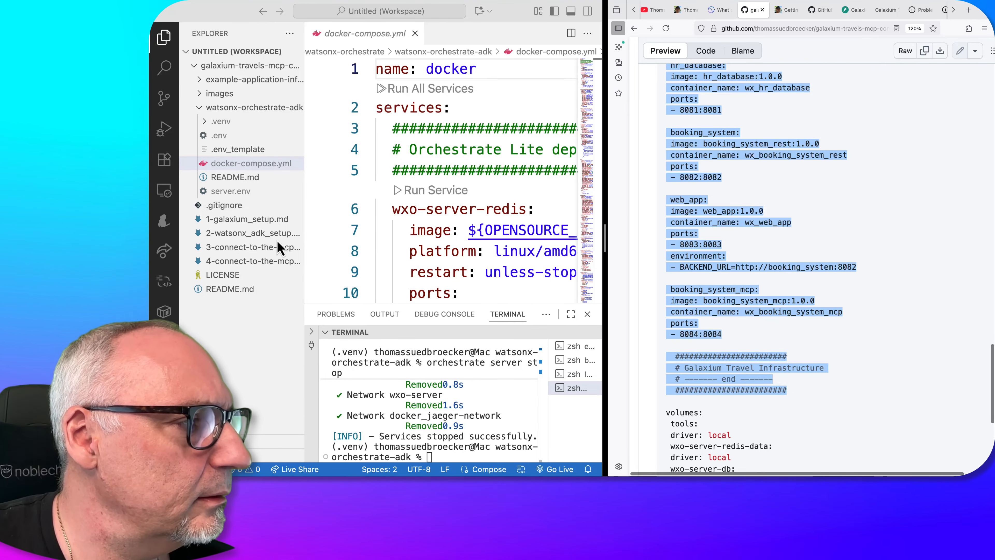
Bring up docker-compose.yml in the editor and widen the editor window beside the browser
click(262, 164)
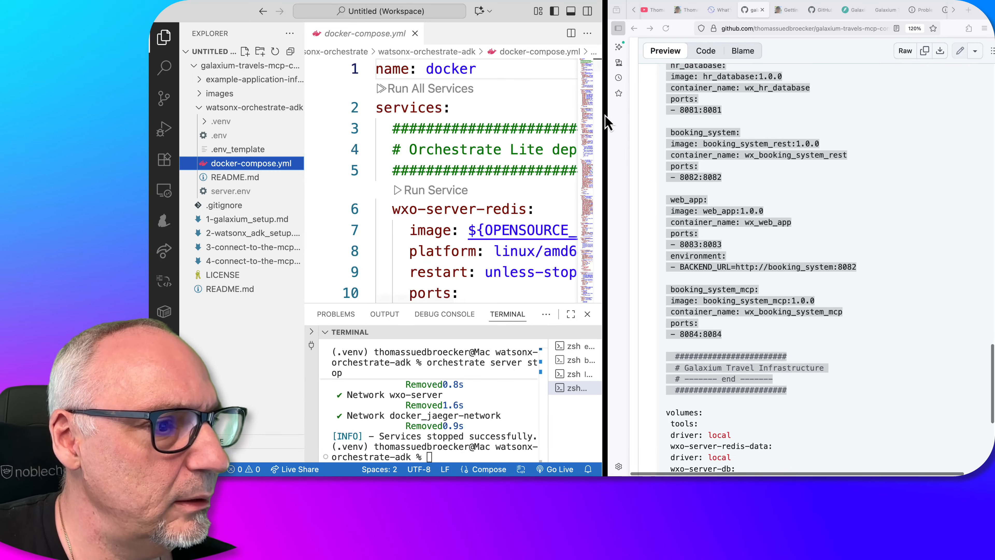
click(634, 224)
drag(606, 237, 793, 236)
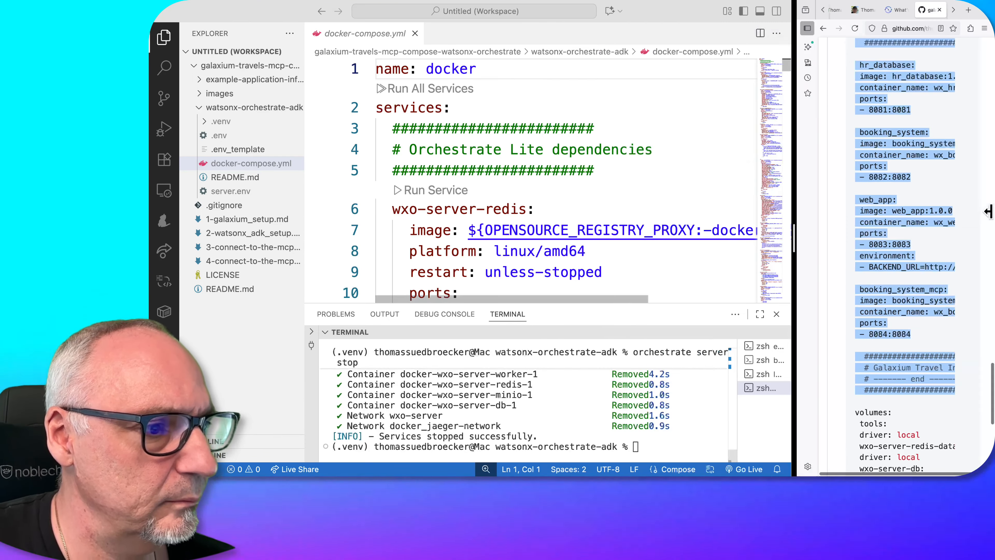
Paste the Galaxium Travel Infrastructure block into docker-compose.yml on the indented blank line 1198, just before the top-level volumes section
scroll(715, 233, down, 15)
scroll(715, 233, down, 20)
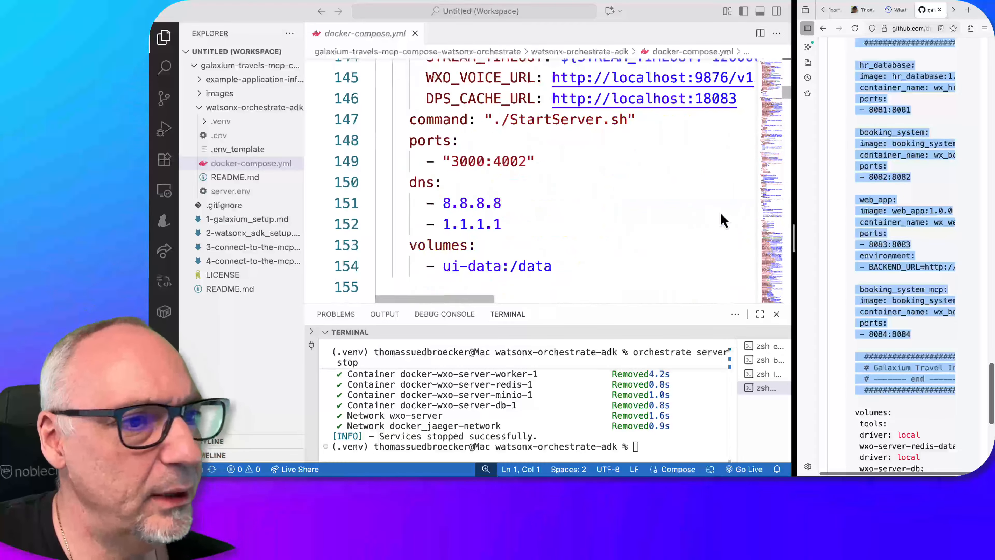
click(787, 289)
scroll(549, 214, up, 2)
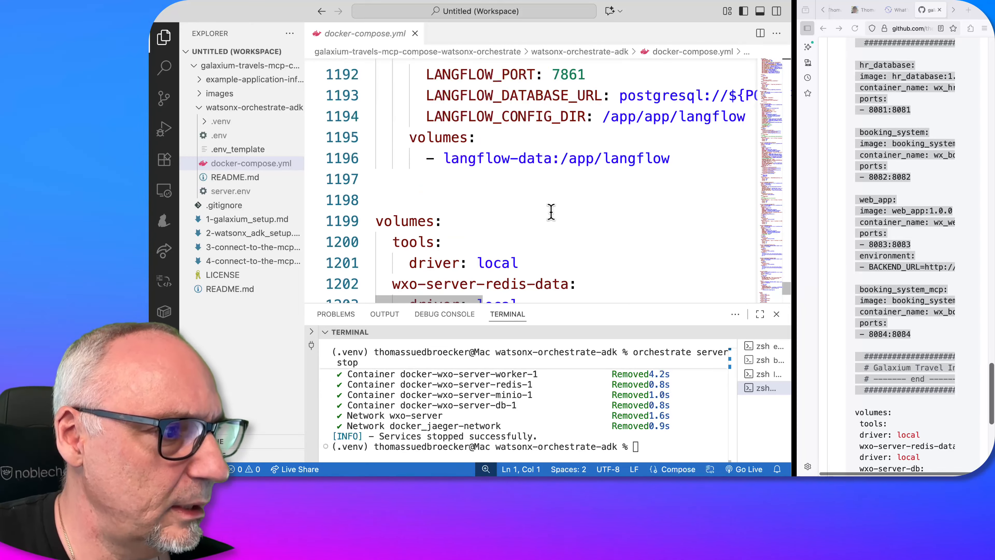
click(402, 199)
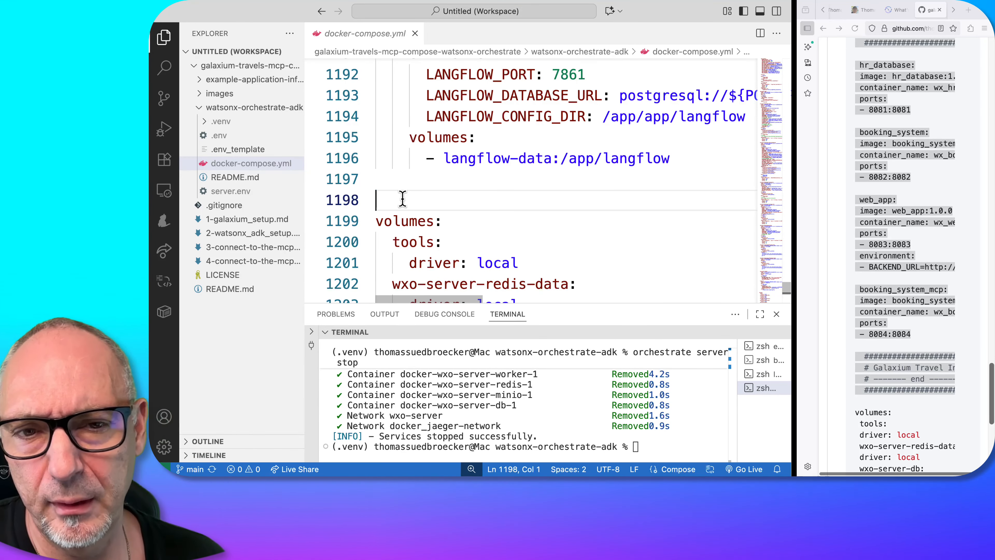
scroll(402, 199, down, 1)
scroll(403, 199, down, 1)
key(Tab)
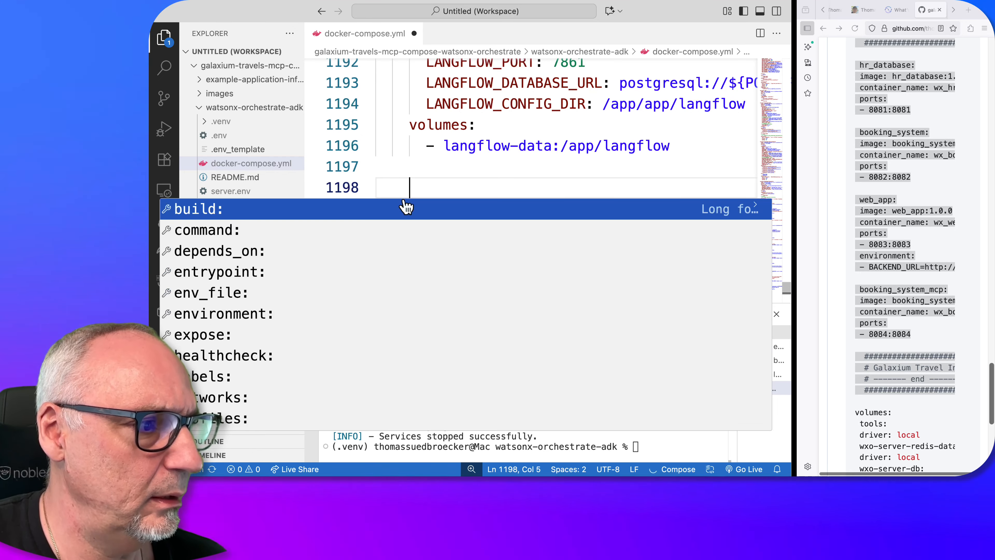
key(super+v)
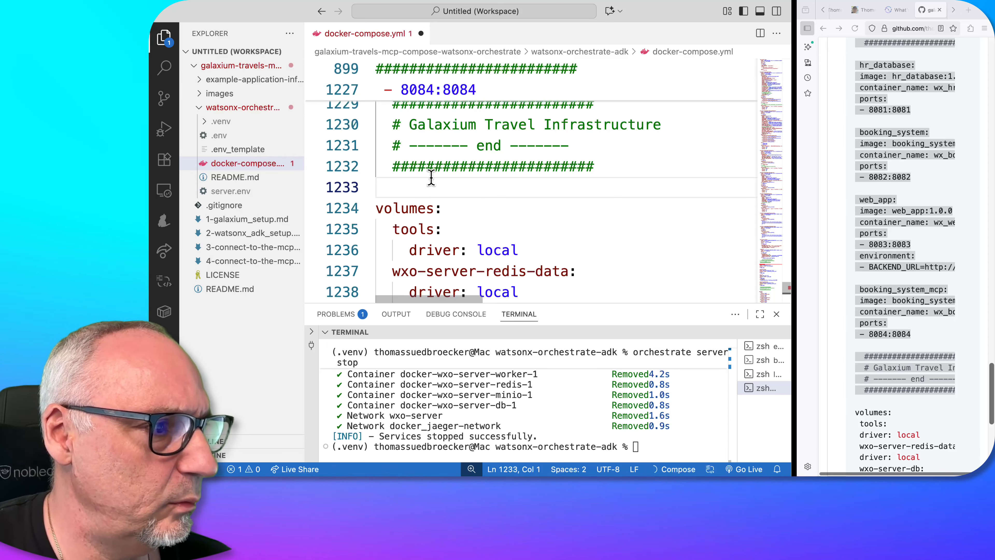
Align the four comment lines of the Galaxium Travel Infrastructure begin header at a four-space indent
scroll(431, 178, up, 2)
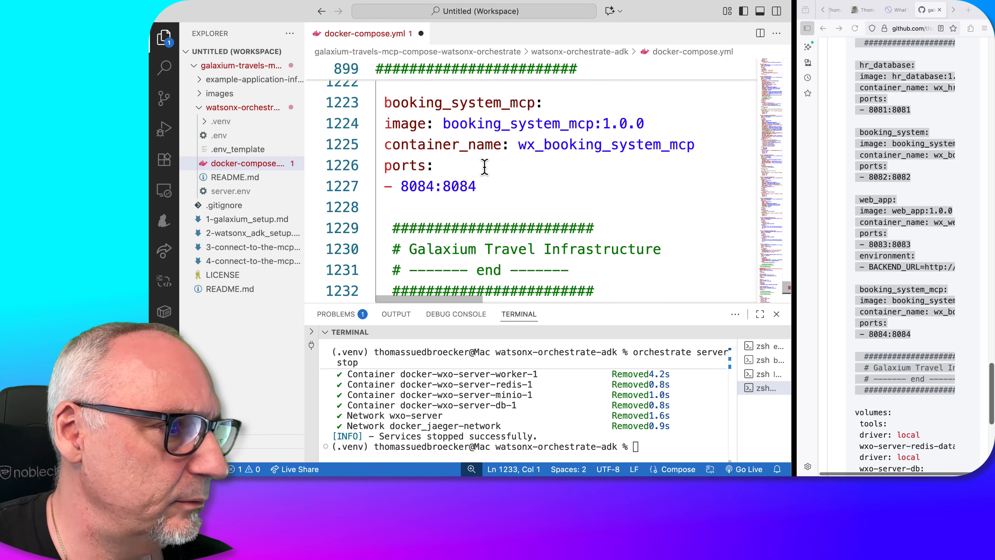
scroll(492, 194, up, 5)
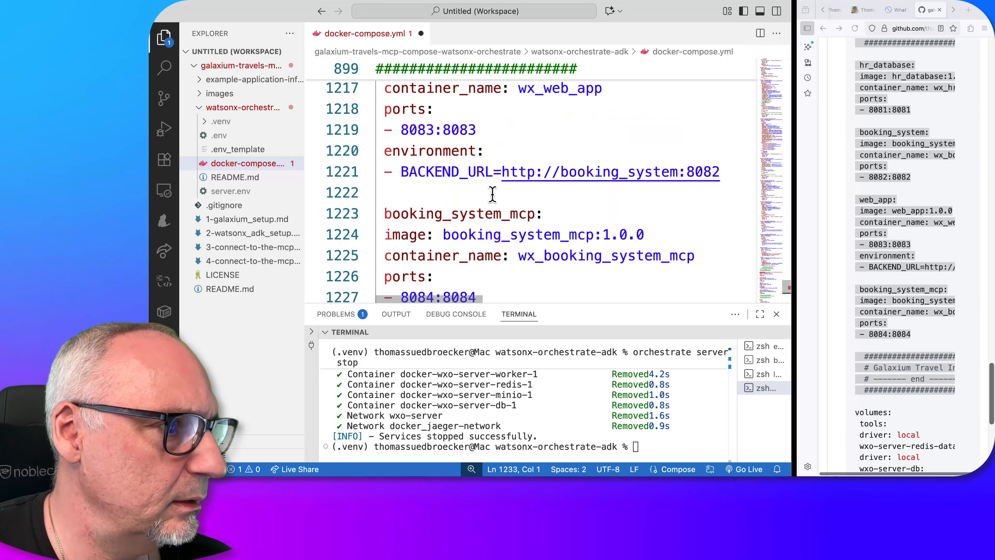
scroll(492, 194, up, 8)
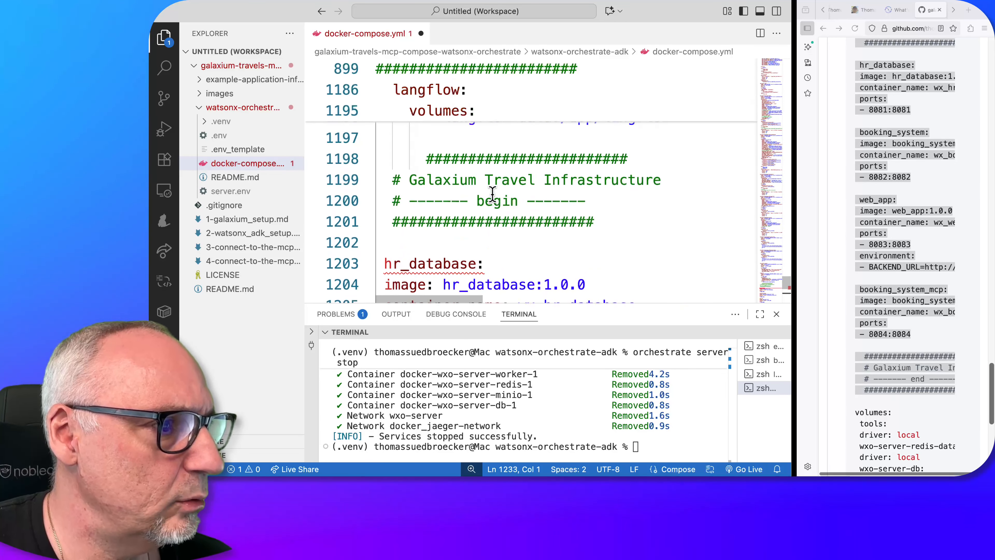
scroll(493, 193, up, 2)
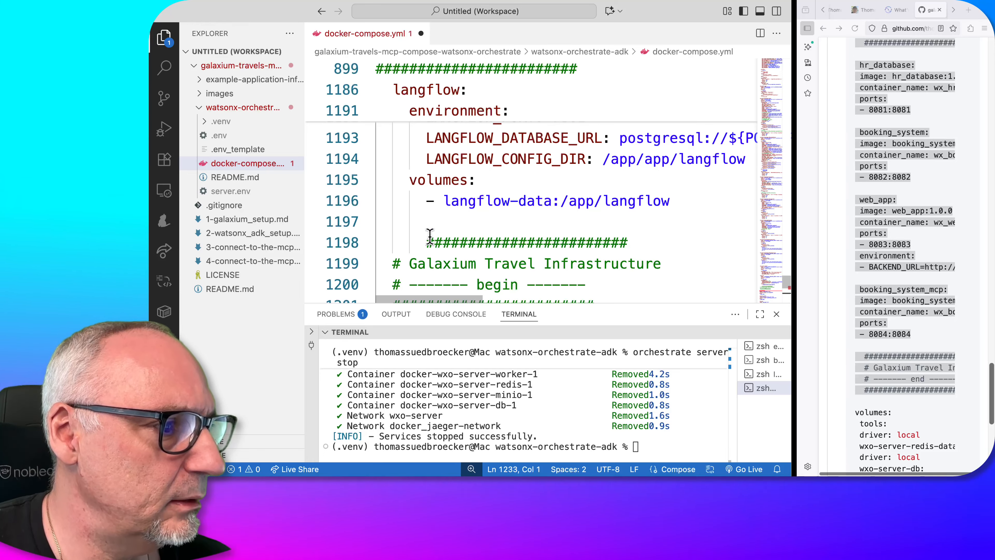
click(428, 241)
key(BackSpace)
scroll(428, 241, down, 1)
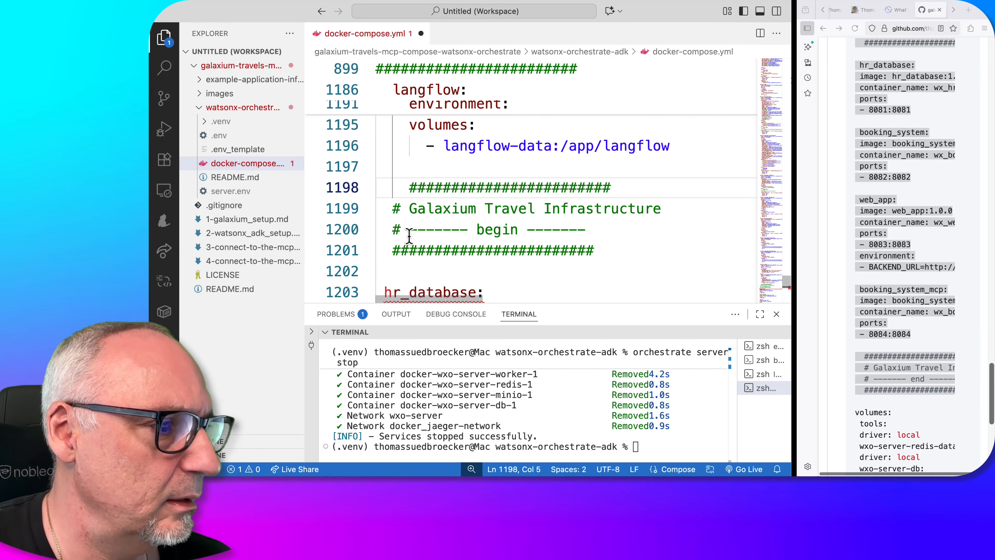
key(Tab)
scroll(394, 213, down, 1)
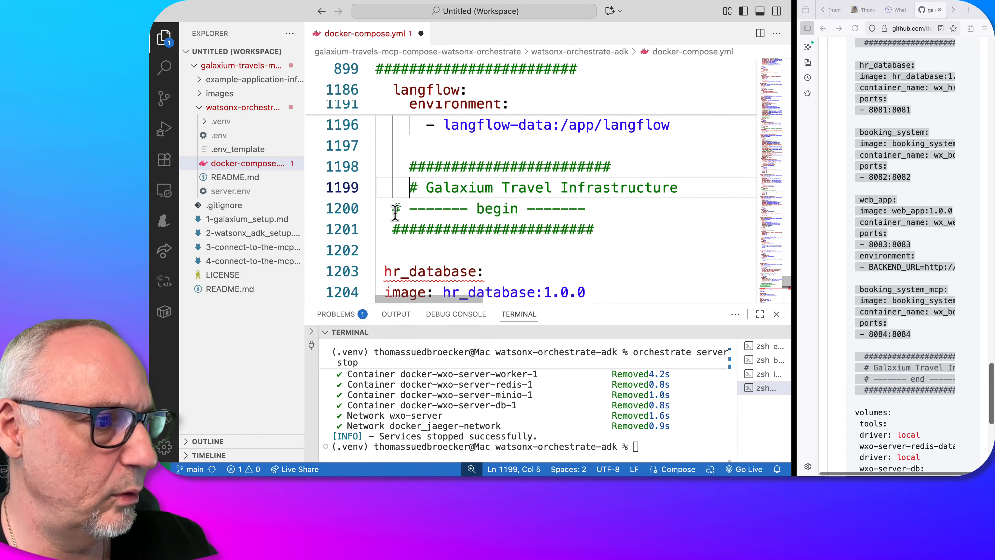
click(390, 209)
key(Tab)
scroll(392, 222, down, 1)
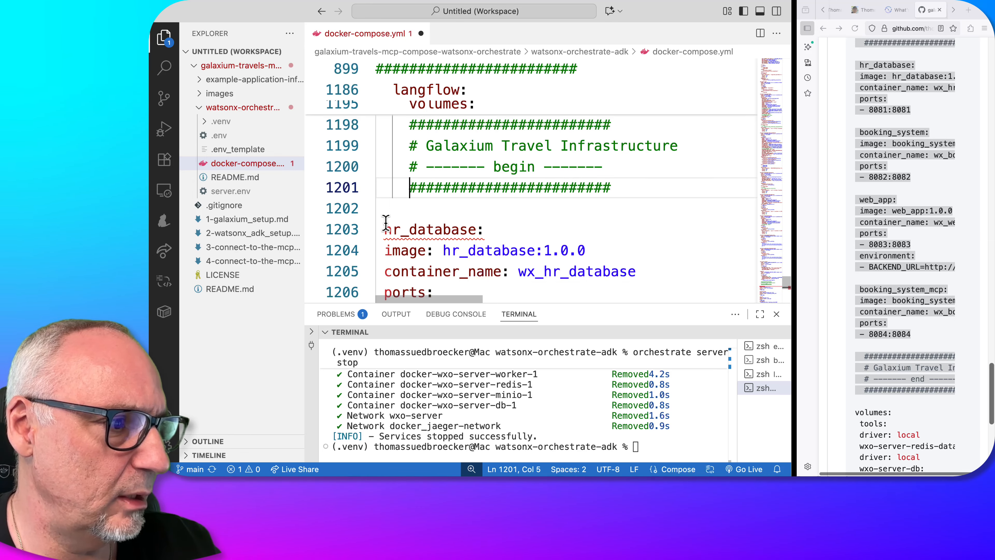
Indent the hr_database, booking_system, web_app and booking_system_mcp services by two spaces and their properties by four
click(386, 222)
key(Tab)
scroll(385, 228, down, 2)
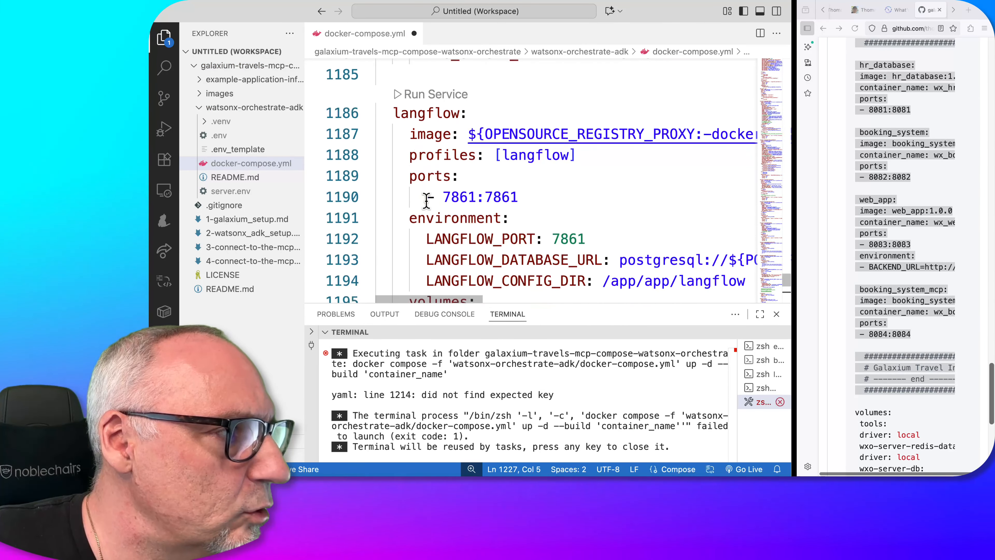
Compare the indentation of the existing langflow service with that of the pasted Galaxium services
scroll(406, 146, down, 5)
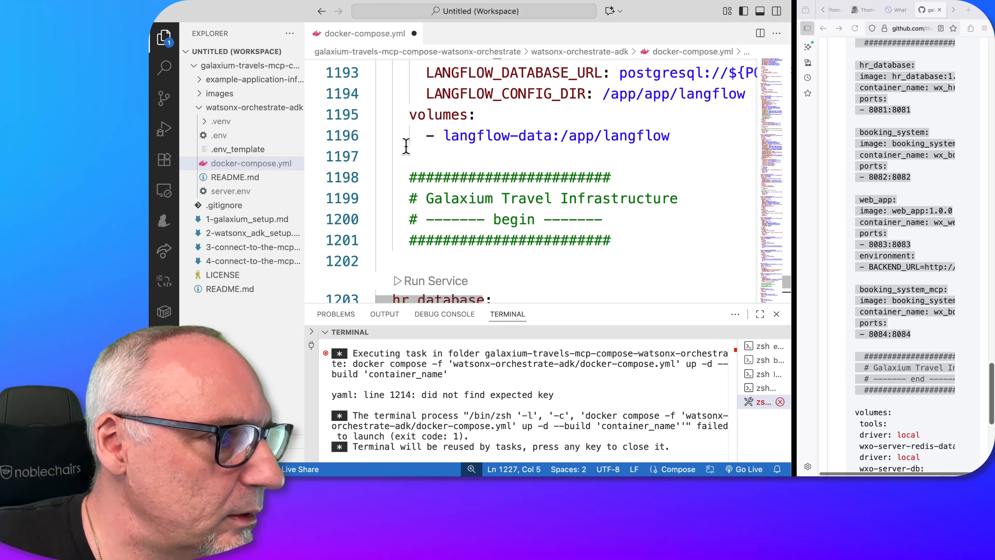
scroll(406, 145, up, 5)
click(408, 138)
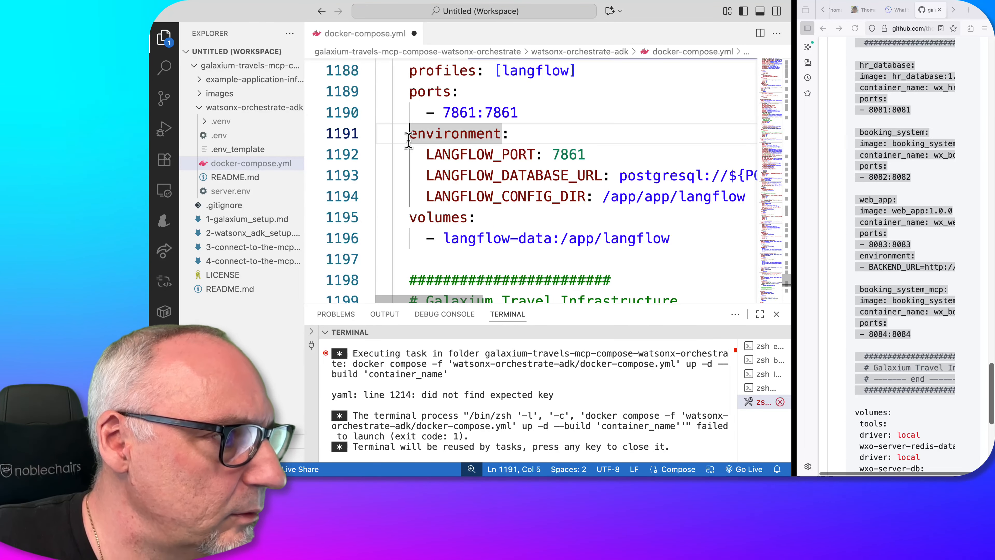
scroll(409, 141, down, 1)
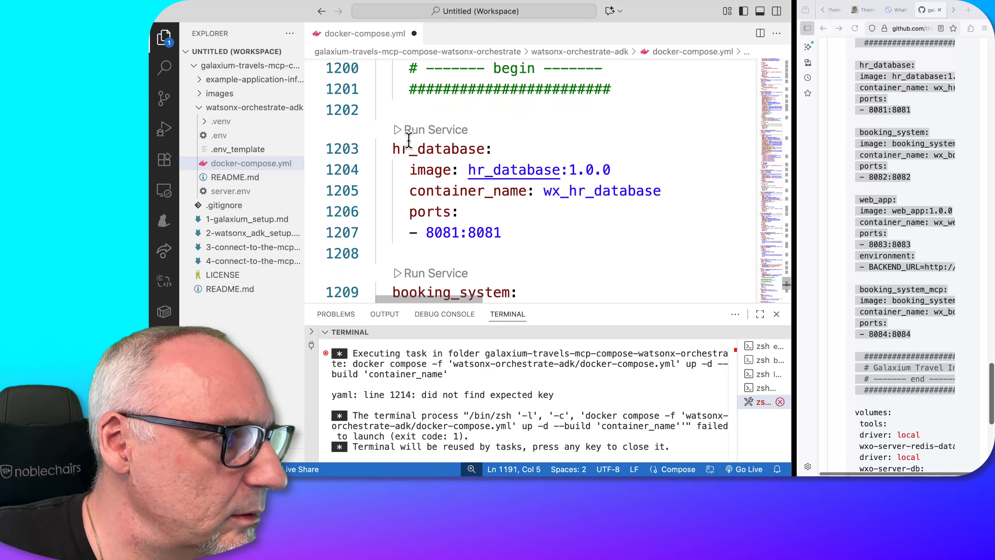
scroll(408, 140, down, 3)
scroll(409, 141, down, 3)
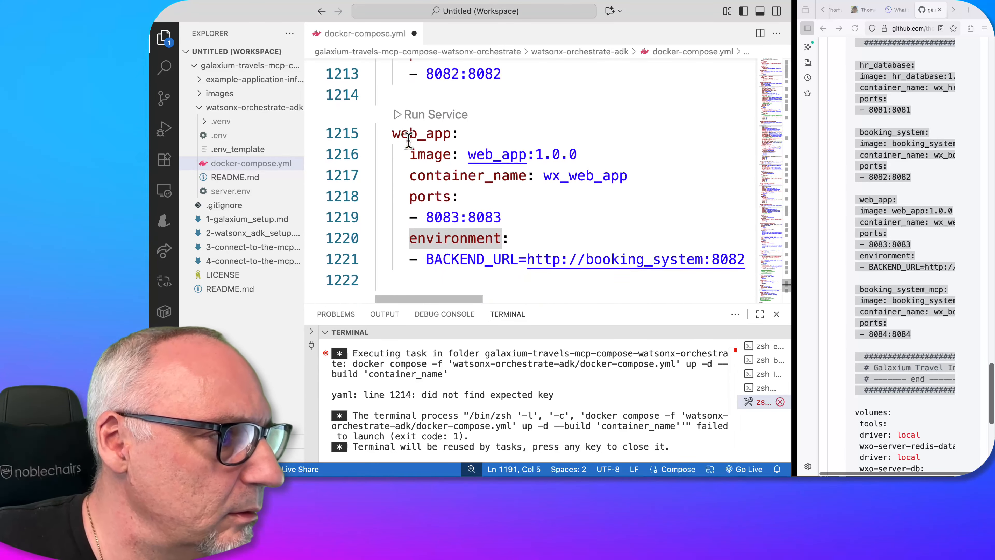
scroll(409, 141, up, 8)
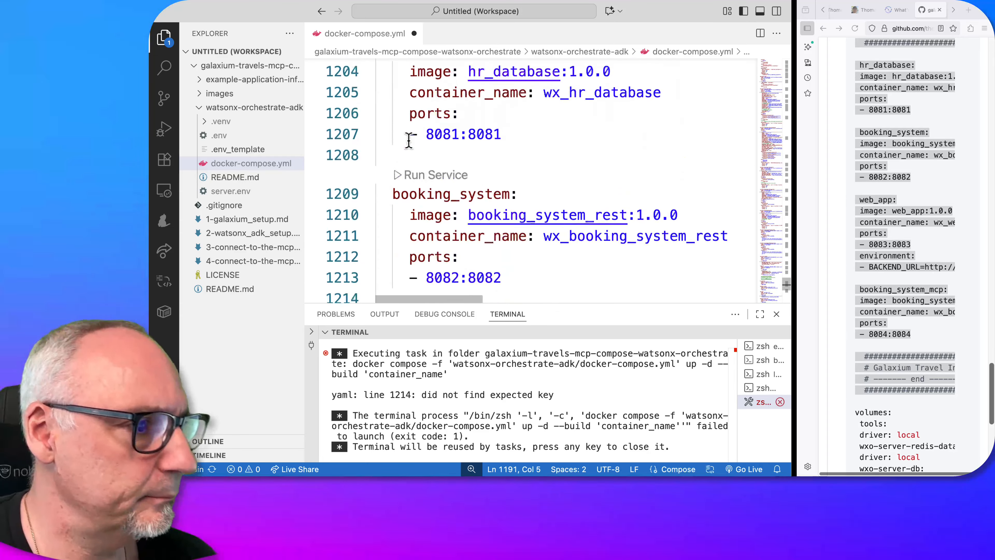
scroll(408, 141, up, 2)
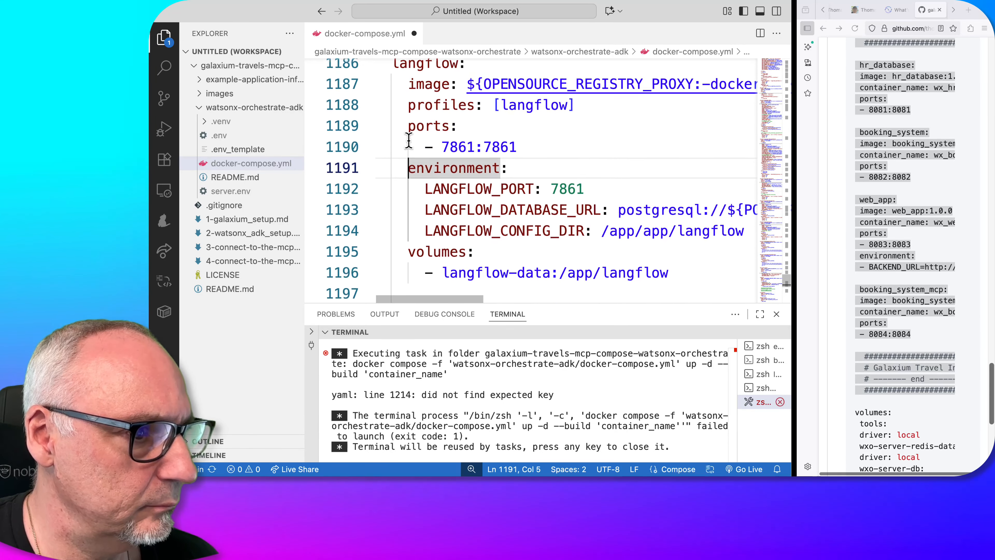
scroll(409, 140, down, 1)
scroll(409, 140, down, 3)
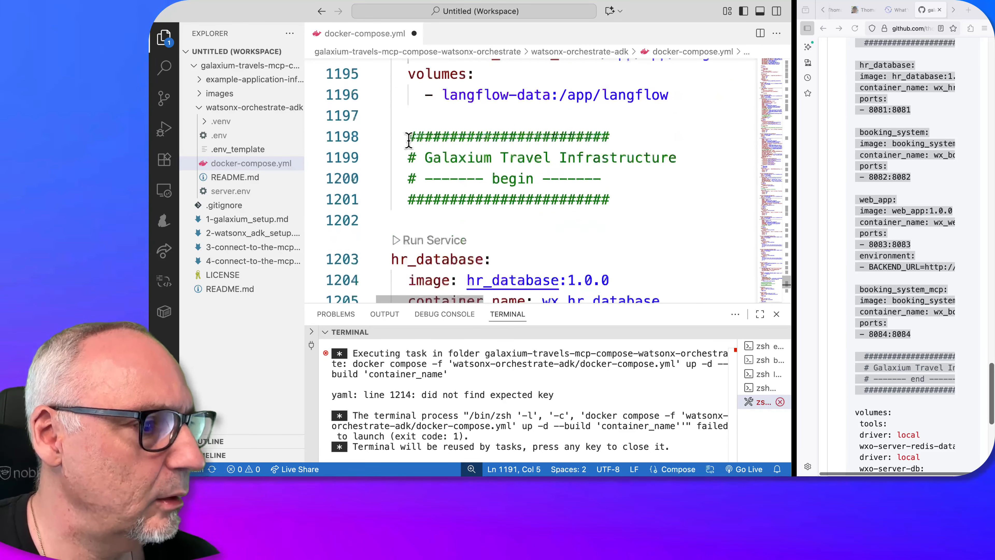
Indent the port entries 8081:8081, 8082:8082 and 8083:8083 to six spaces under hr_database, booking_system and web_app
click(409, 169)
key(Tab)
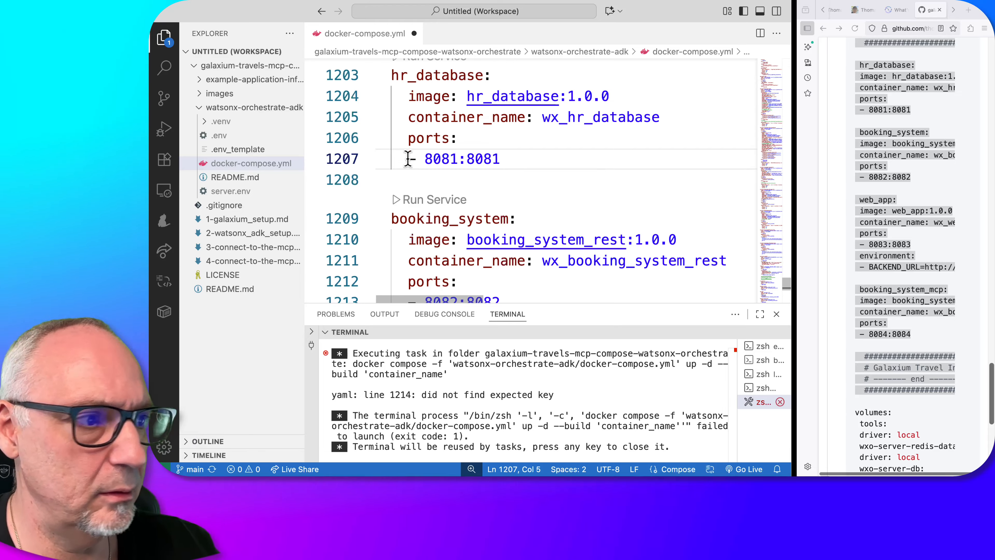
scroll(430, 226, down, 2)
click(409, 222)
key(Tab)
scroll(410, 221, down, 2)
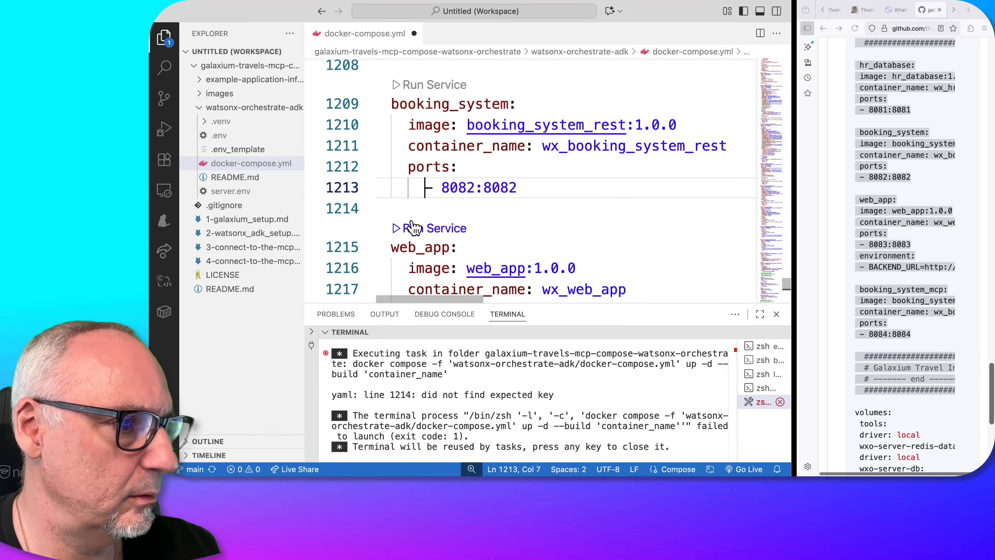
click(408, 259)
key(Tab)
Indent web_app's BACKEND_URL entry and booking_system_mcp's 8084:8084 port entry to six spaces
scroll(407, 261, down, 2)
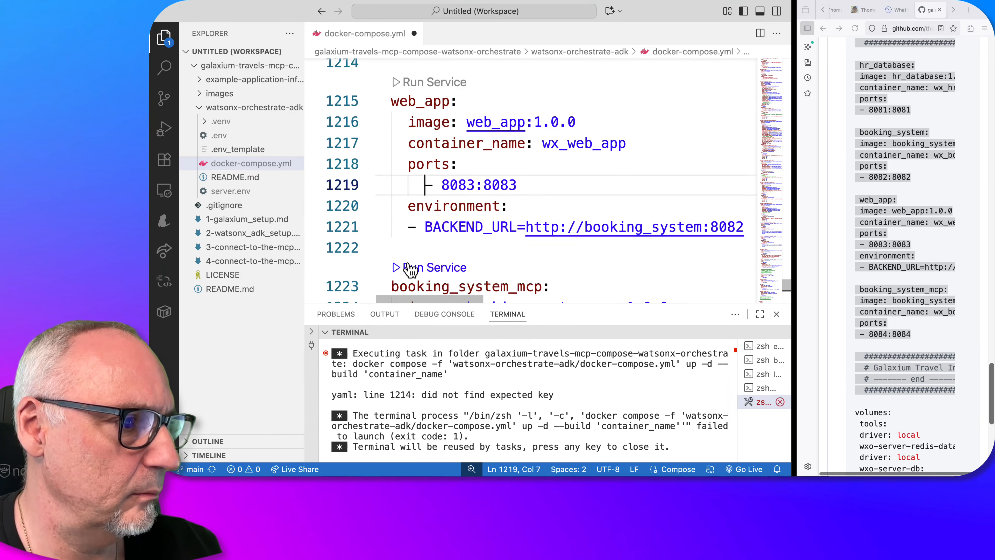
key(Tab)
scroll(409, 236, down, 2)
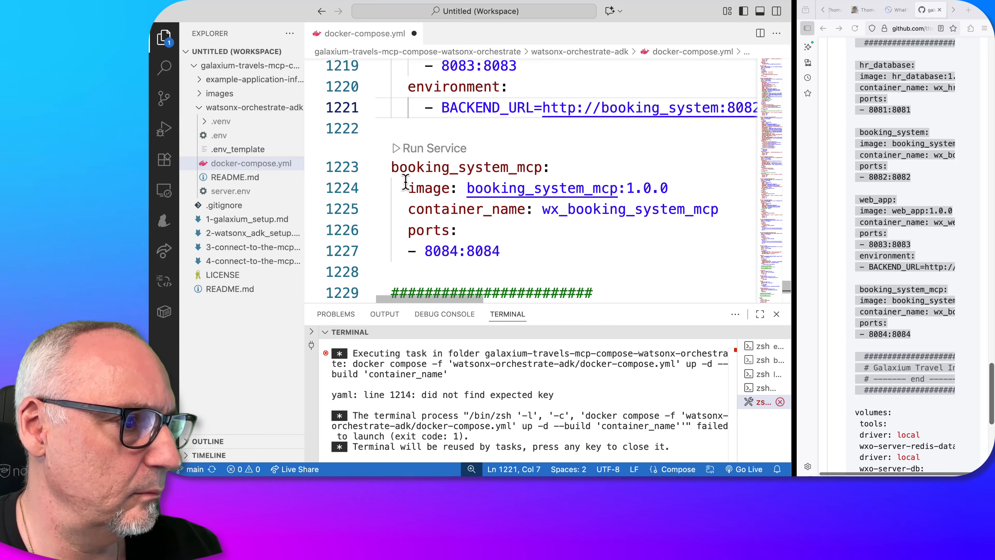
key(Tab)
Check the indentation of the Galaxium Travel Infrastructure block and save docker-compose.yml
scroll(407, 251, down, 6)
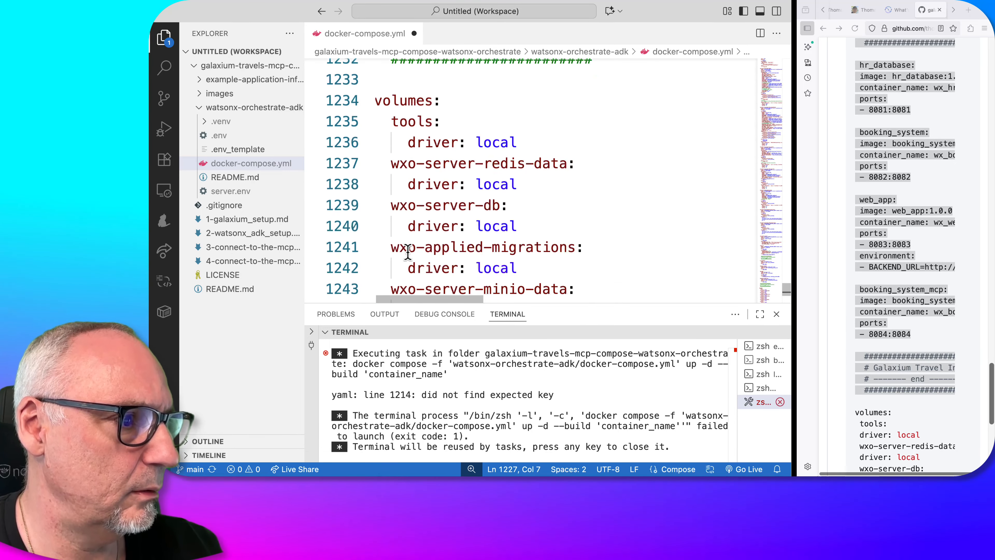
scroll(408, 250, up, 10)
scroll(408, 251, up, 4)
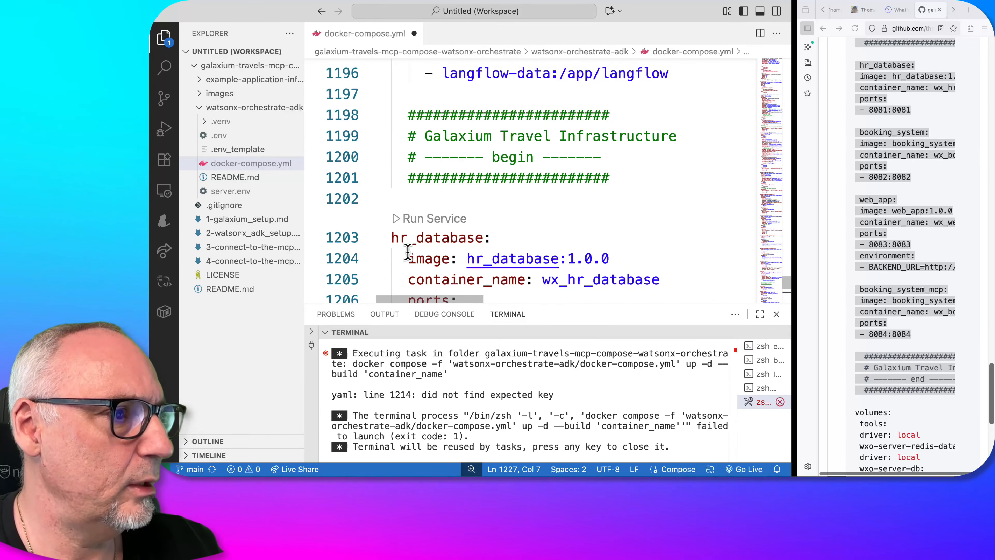
scroll(407, 251, down, 1)
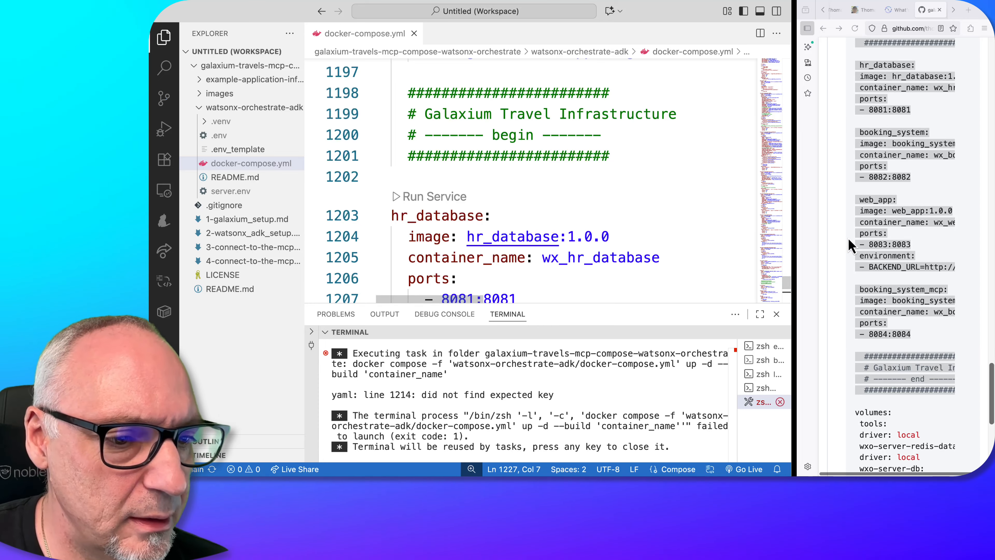
Start the watsonx Orchestrate server from the terminal with the Step 7 commands, using server.env and docker-compose.yml, and enlarge the terminal
scroll(846, 251, down, 9)
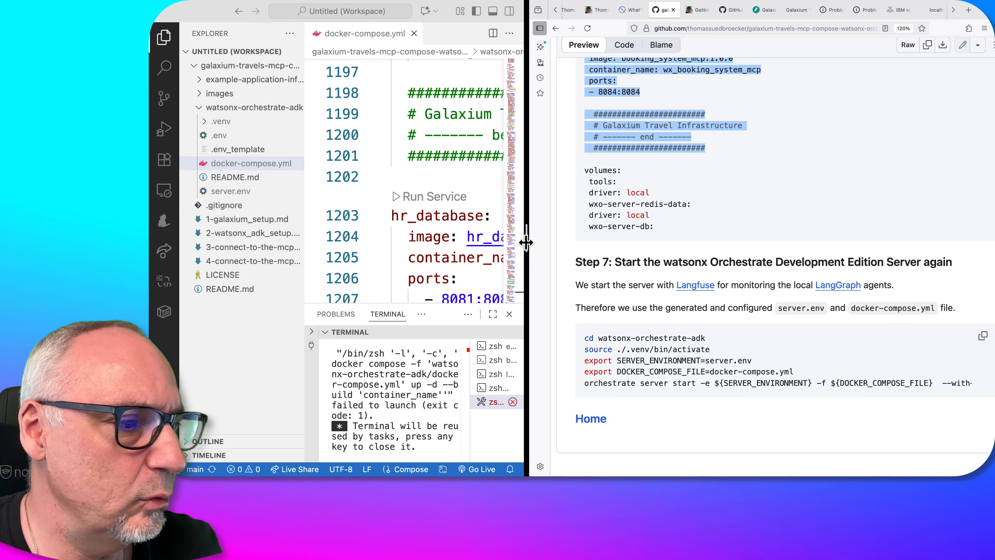
drag(526, 243, 855, 247)
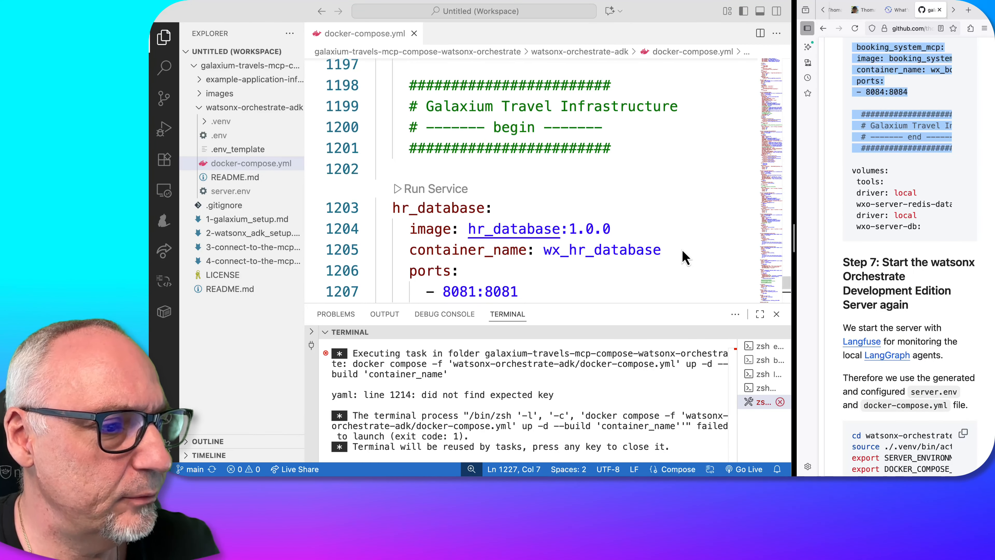
scroll(684, 258, down, 2)
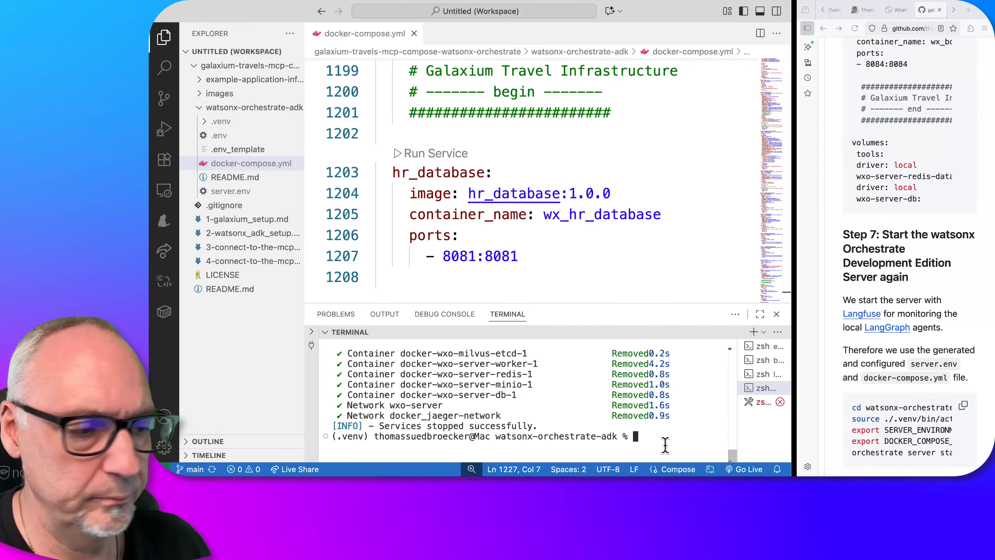
text(export SERVER_ENVIRONMENT=server.env export DOCKER_COMPOSE_FILE=docker-compose.yml orchestrate server start -e ${SERVER_ENVIRONMENT} -f ${DOCKER_COMPOSE_FILE} --with-langfuse)
key(Return)
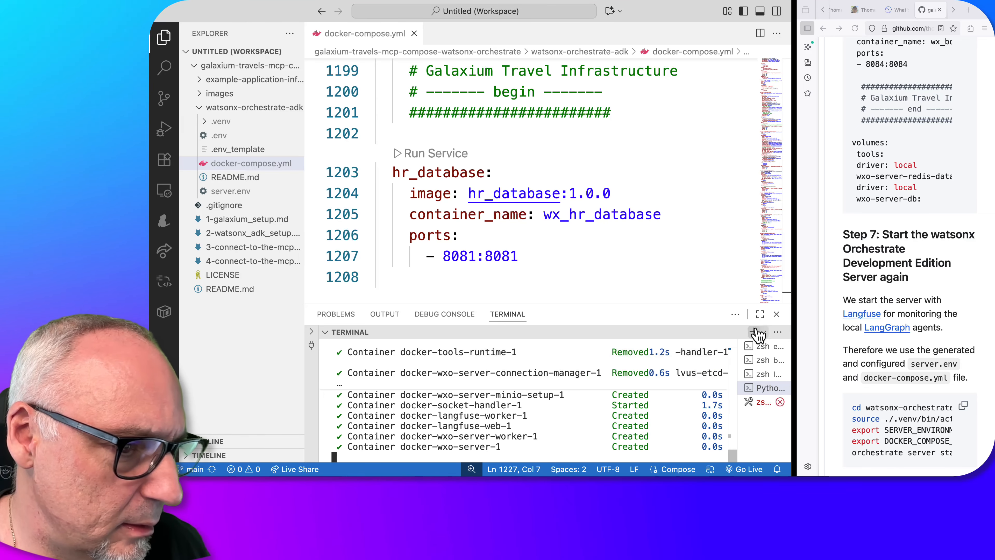
click(761, 313)
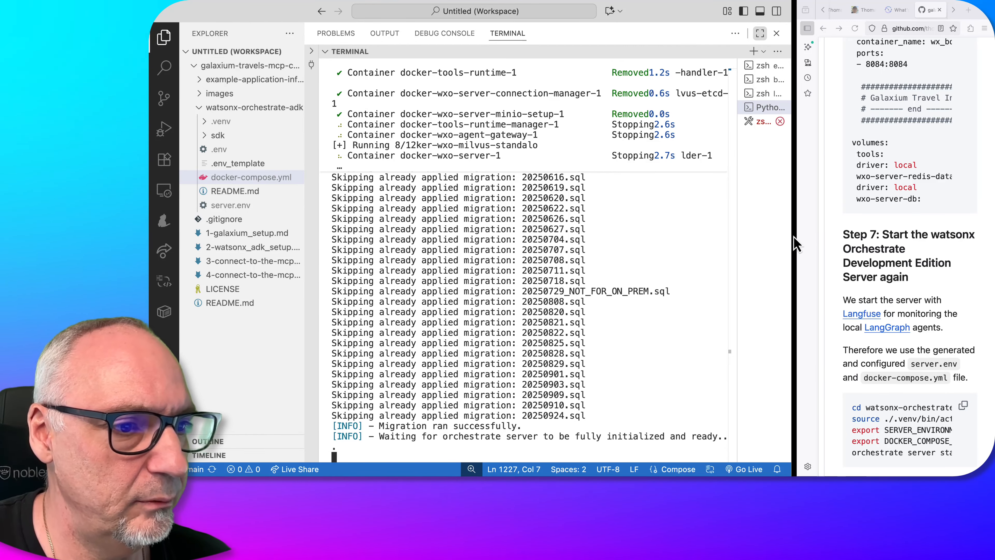
Check the booking API docs on localhost:8082, the Galaxium frontend on localhost:8083 and the container entries in the server start-up log
click(807, 215)
drag(794, 232, 619, 231)
click(788, 9)
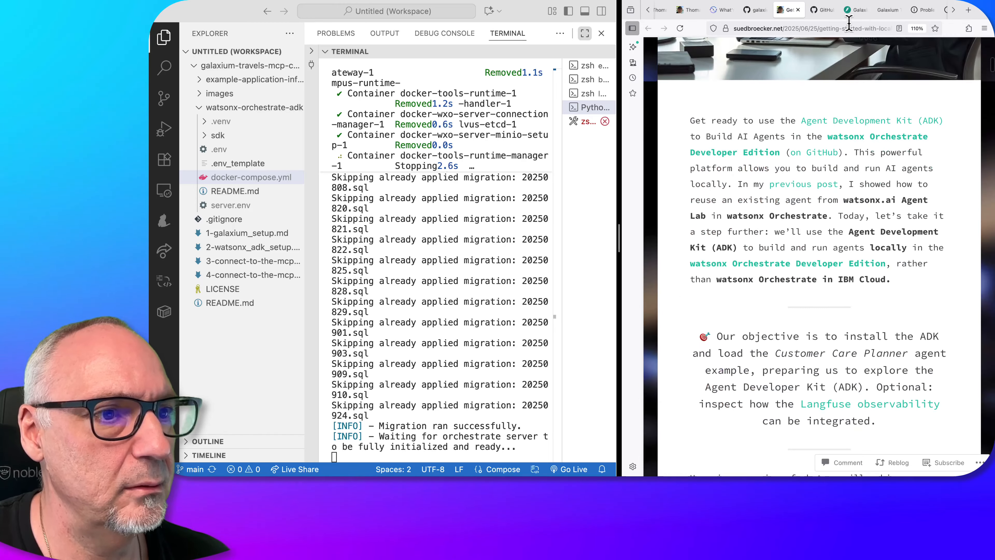
click(856, 10)
click(837, 29)
key(Escape)
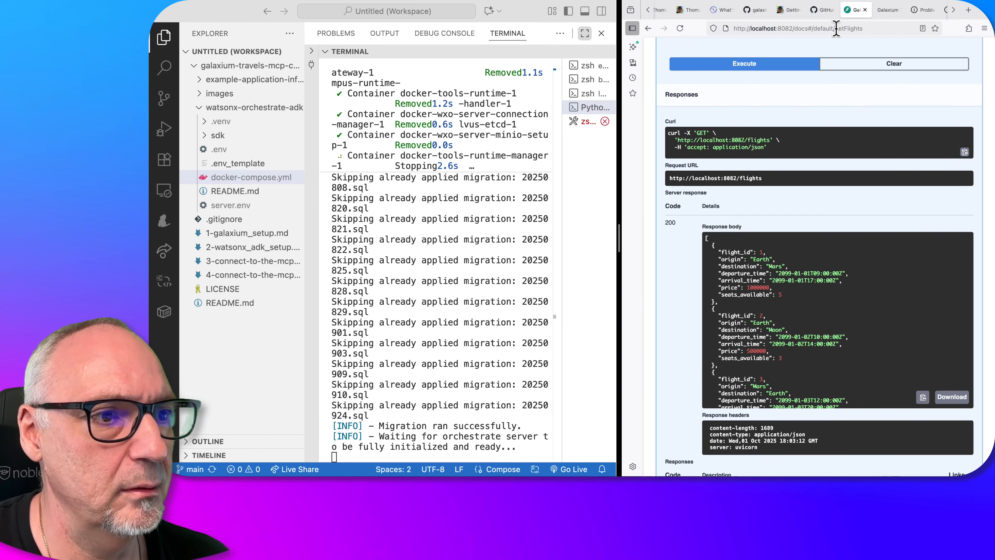
click(888, 9)
click(870, 26)
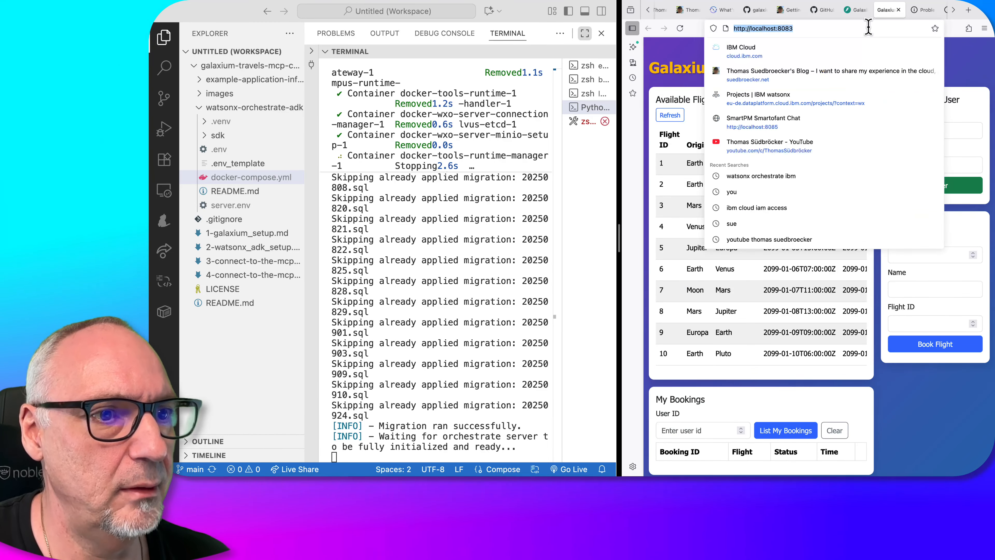
key(Return)
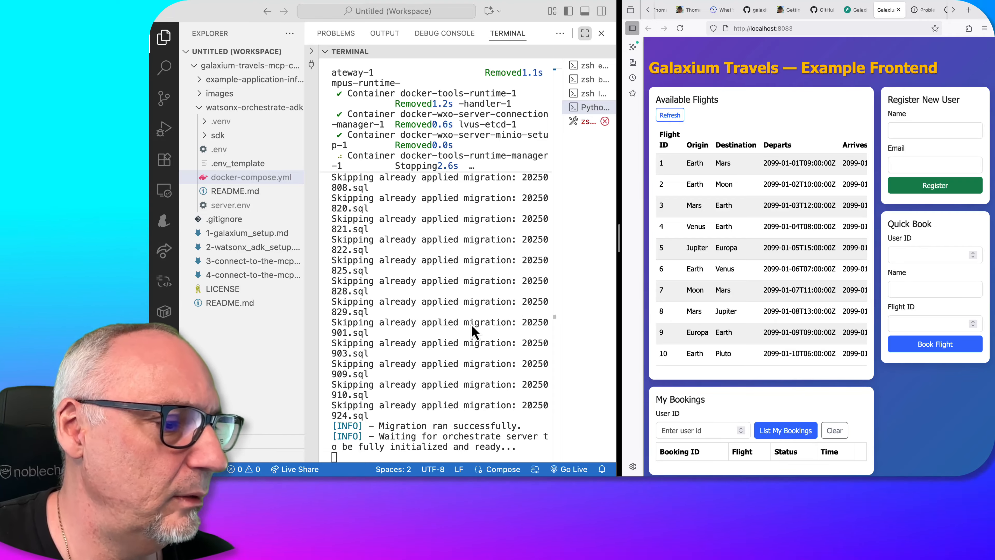
scroll(475, 332, up, 10)
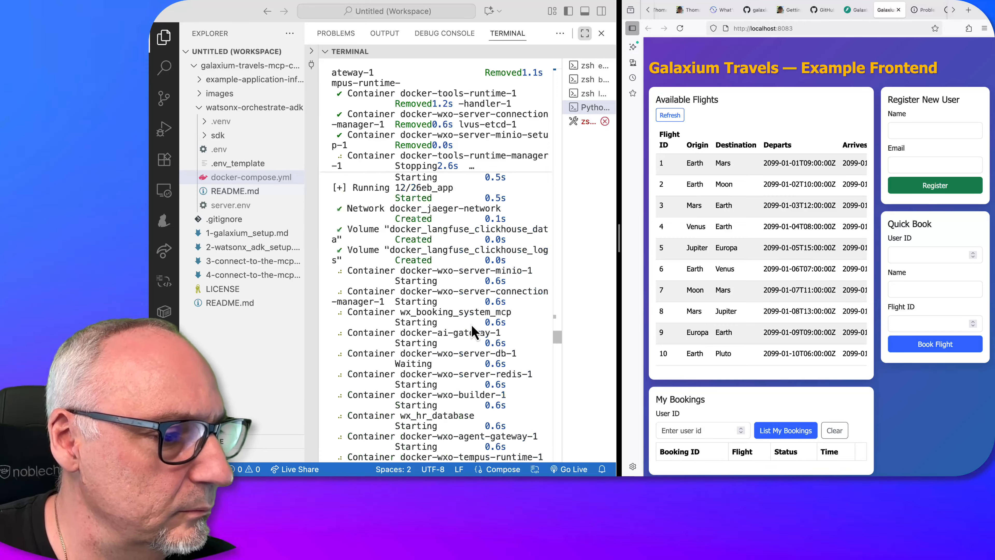
drag(557, 357, 571, 474)
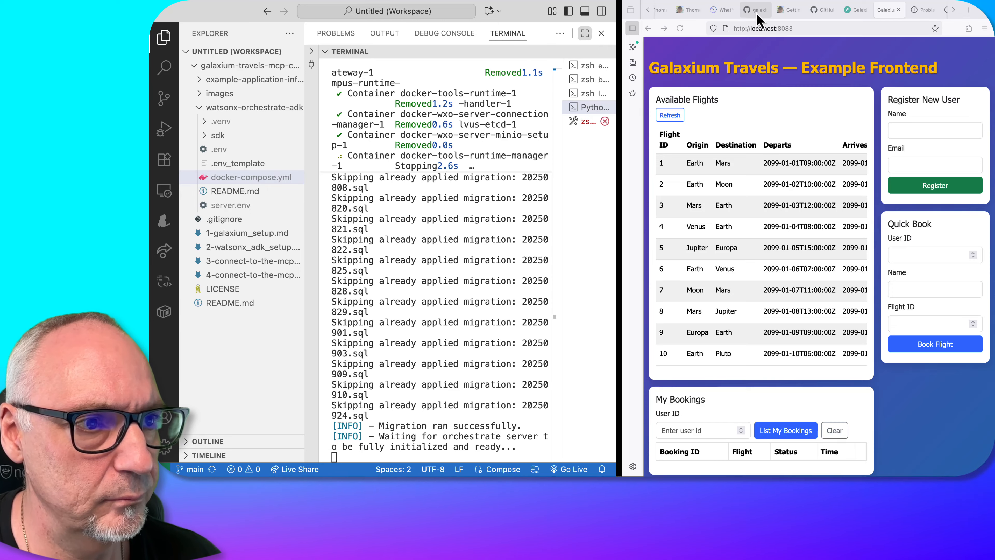
Return from 2-watsonx_adk_setup.md to the repository README and review its list of setup steps
click(746, 10)
scroll(762, 292, down, 3)
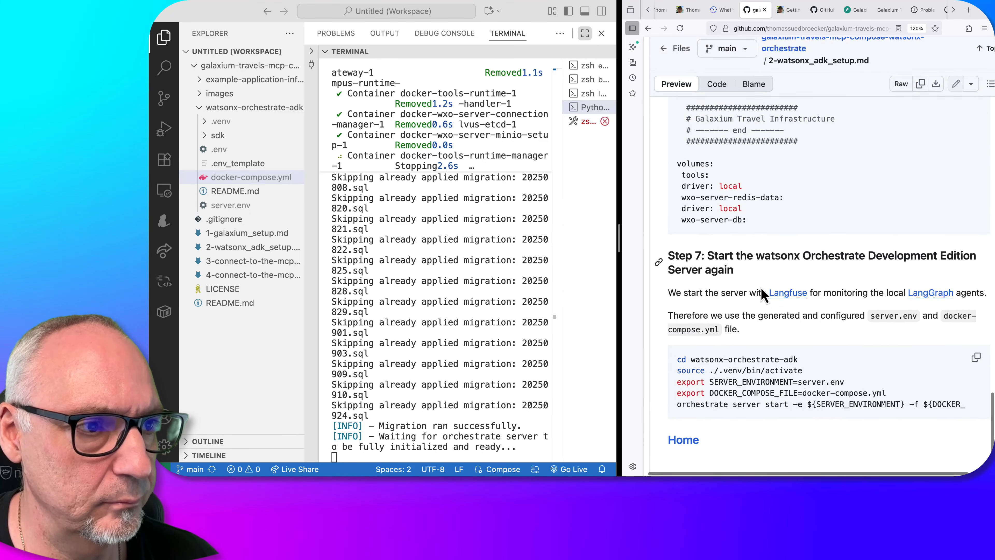
scroll(762, 293, up, 5)
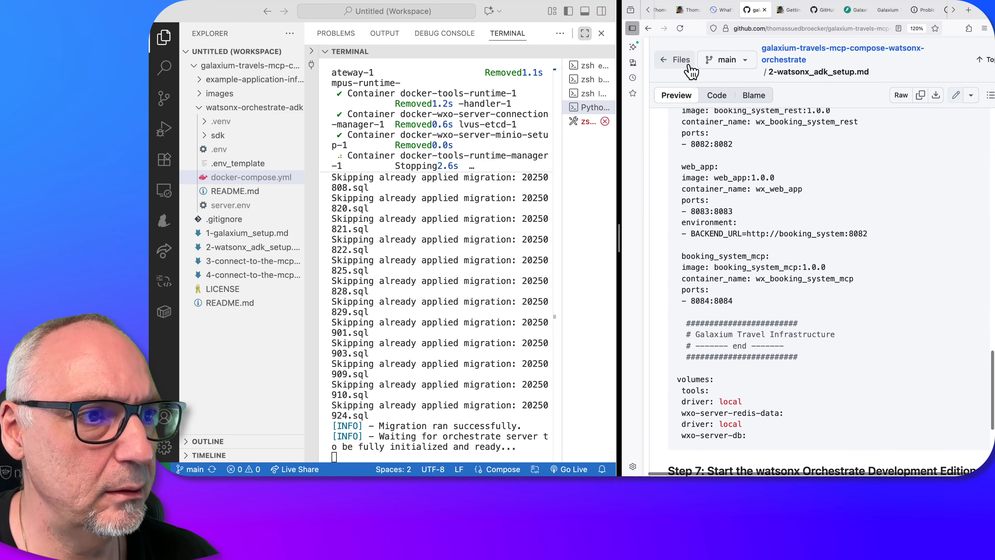
click(649, 29)
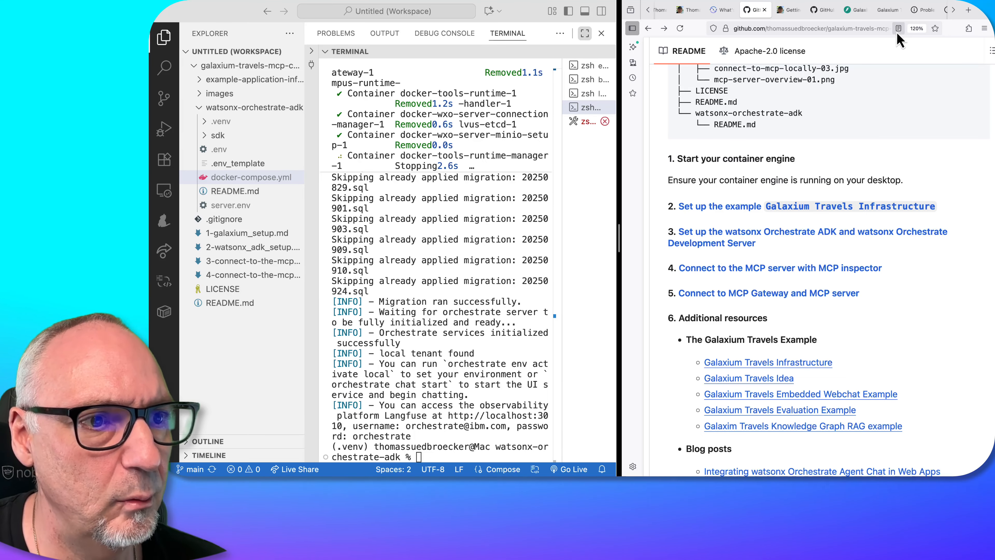
scroll(920, 12, down, 2)
scroll(923, 16, down, 1)
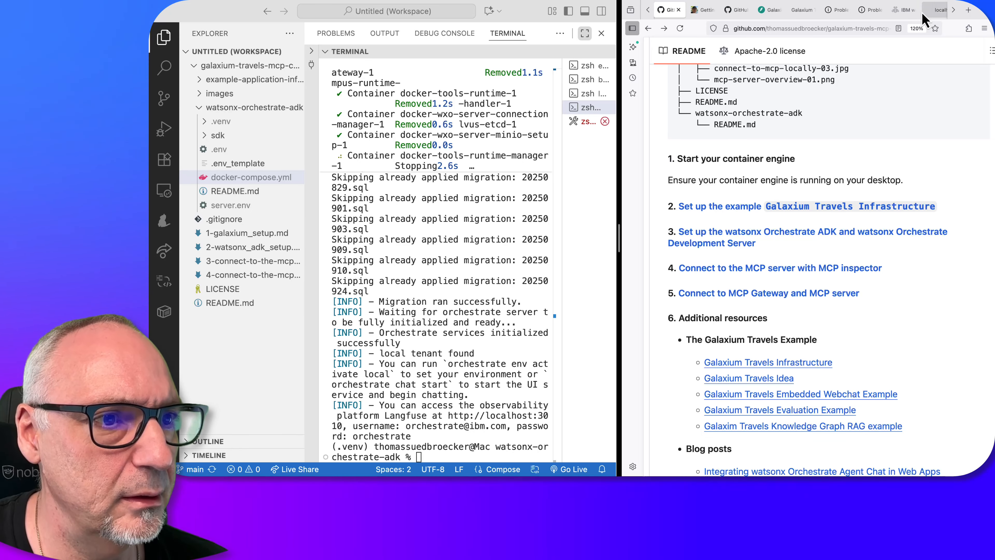
Open the local Langfuse sign-in page at localhost:3010 in the browser
click(874, 16)
click(827, 29)
key(Return)
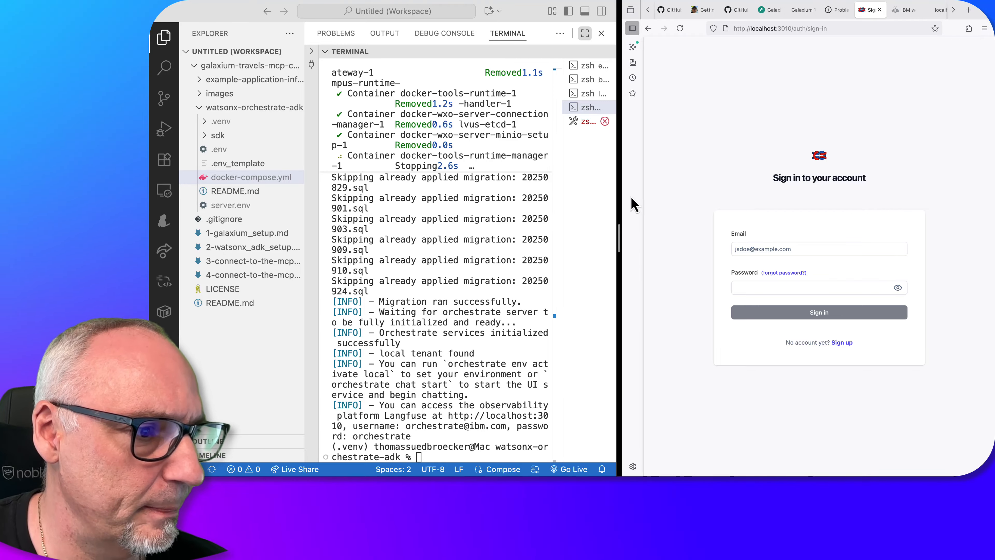
Fill in the Langfuse sign-in form's email and password fields with the credentials copied from the terminal output
drag(619, 238, 769, 239)
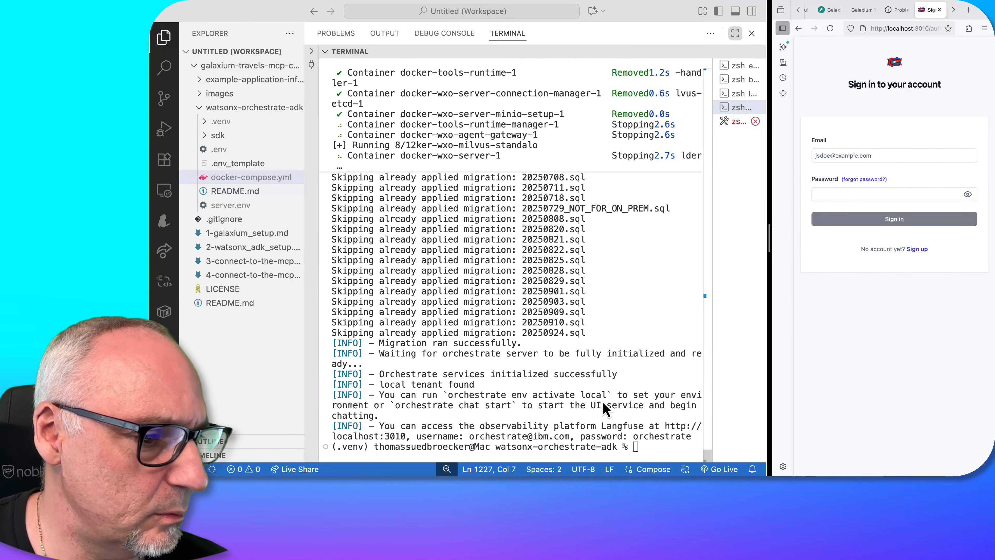
drag(633, 436, 701, 437)
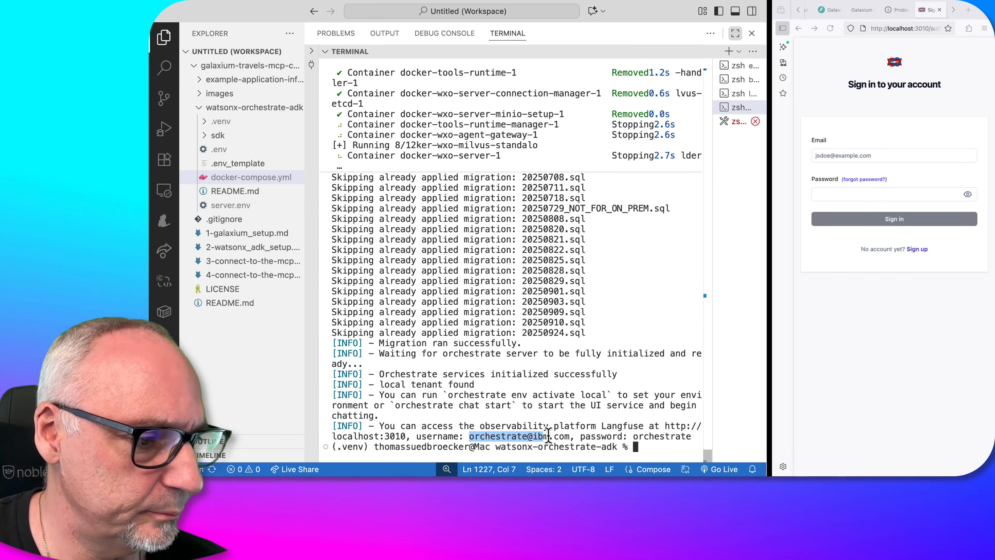
drag(573, 436, 571, 435)
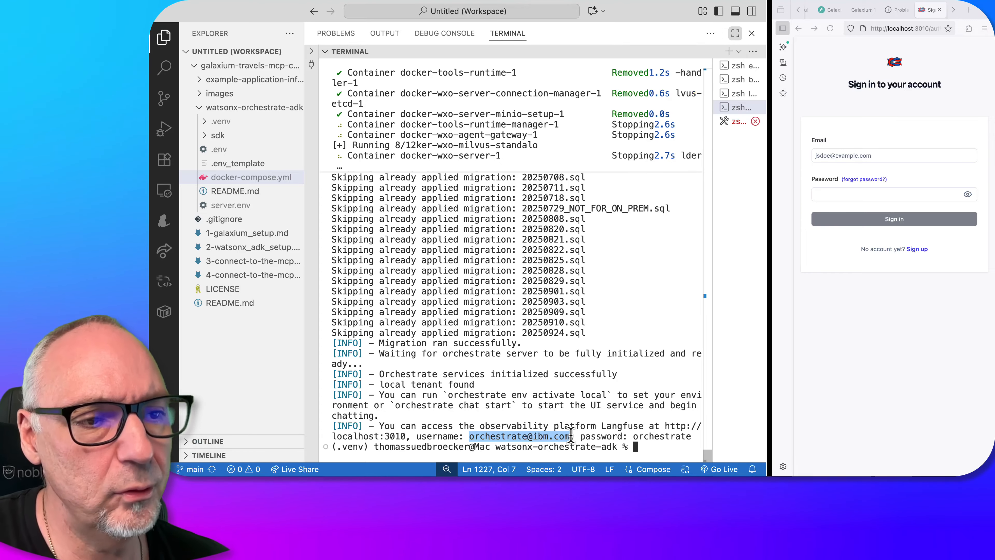
click(834, 161)
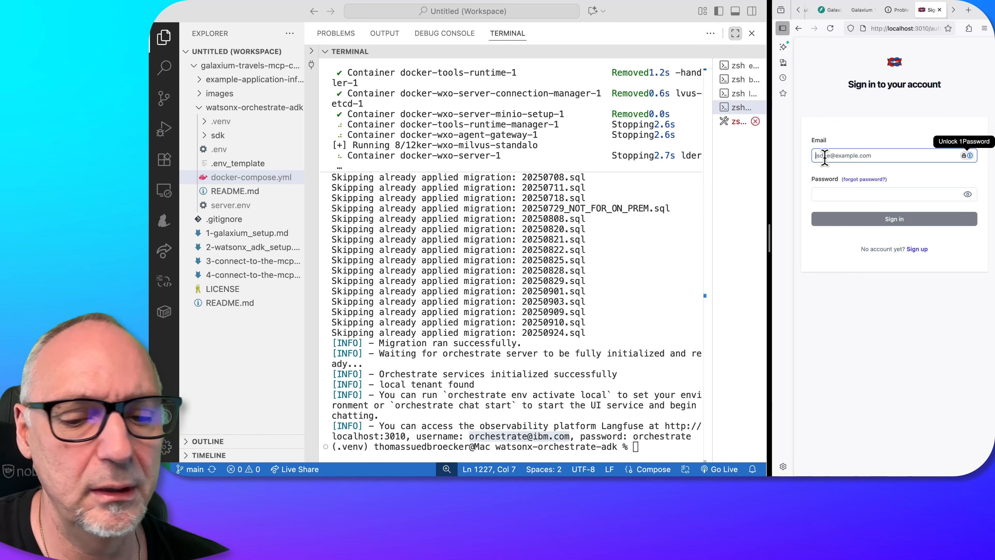
click(635, 435)
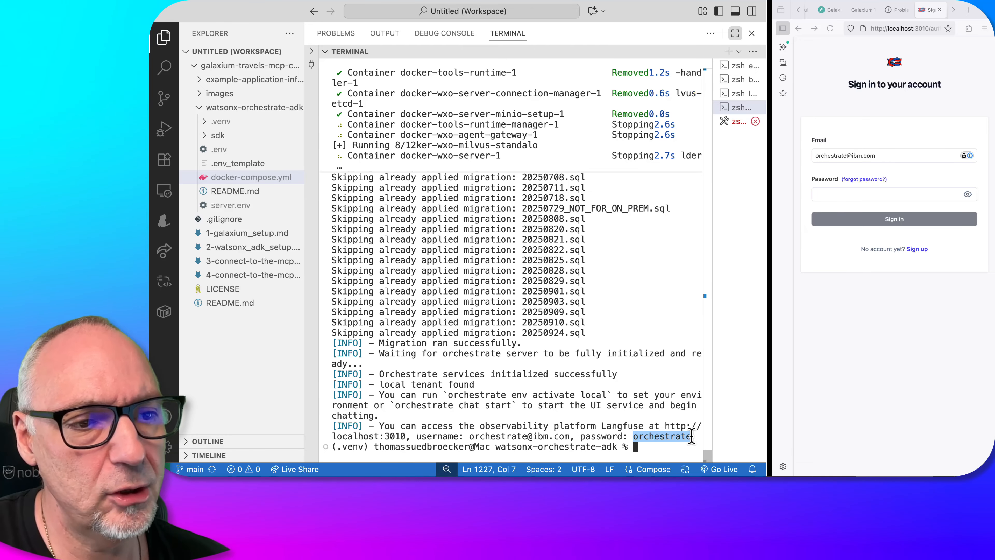
click(828, 198)
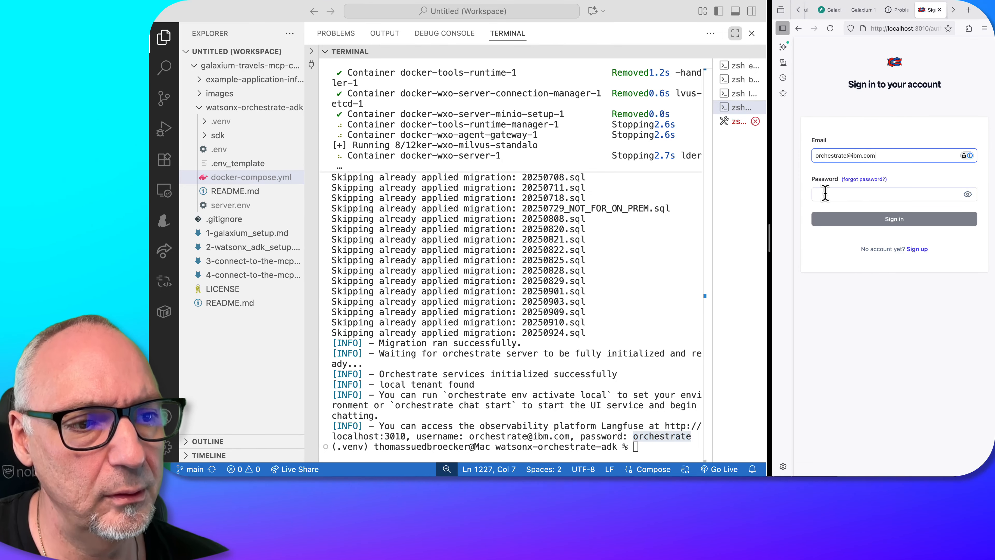
click(827, 193)
key(super+v)
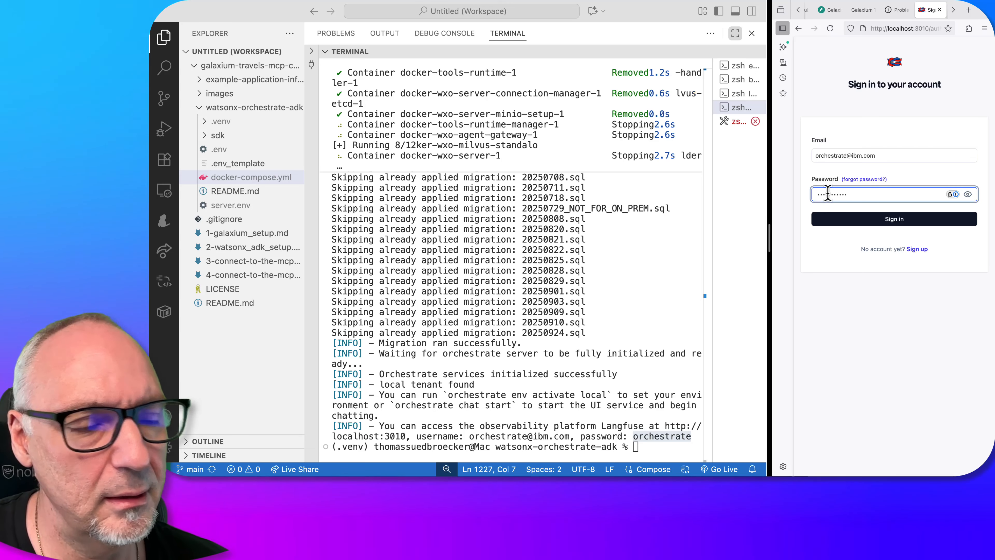
Sign in to Langfuse, dismiss the save-login prompt and open the project's Tracing page
drag(770, 241, 602, 255)
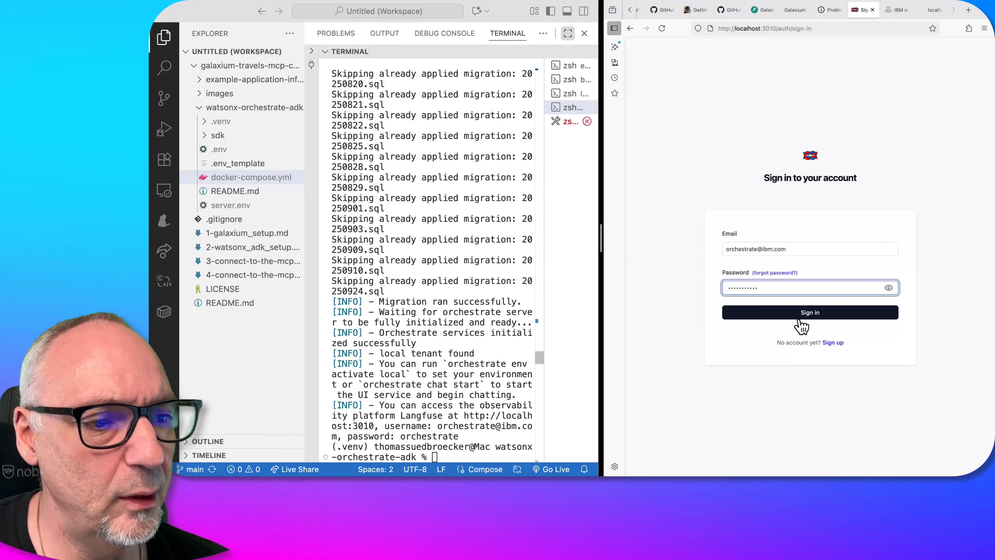
click(806, 313)
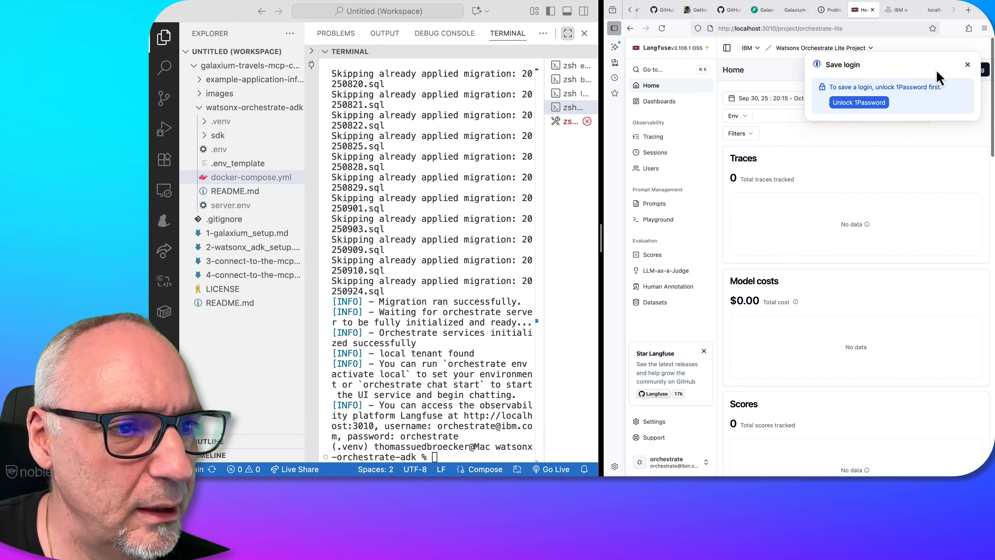
click(967, 64)
click(660, 137)
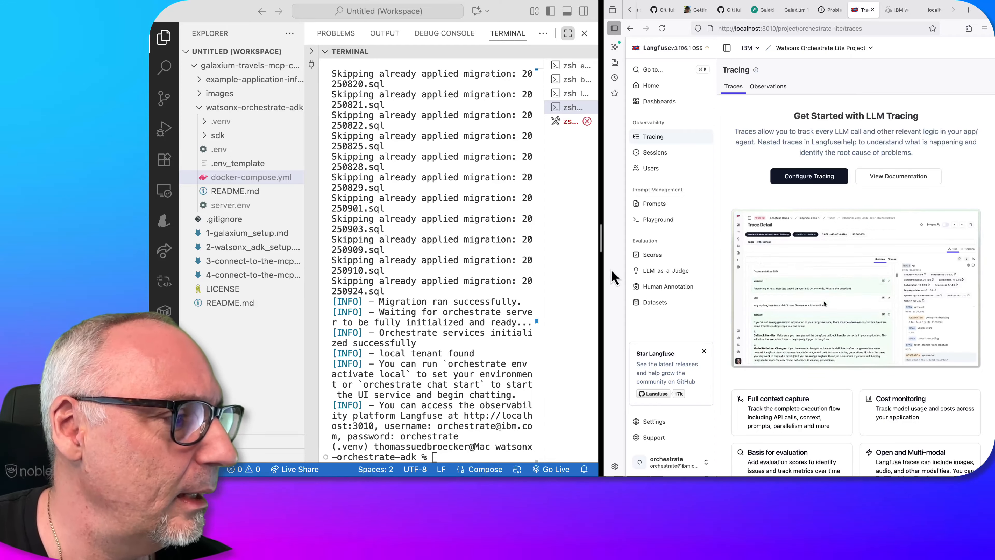
Return to the galaxium-travels-mcp-compose-watsonx-orchestrate README and open the guide "Connect to the MCP server with MCP inspector"
click(732, 33)
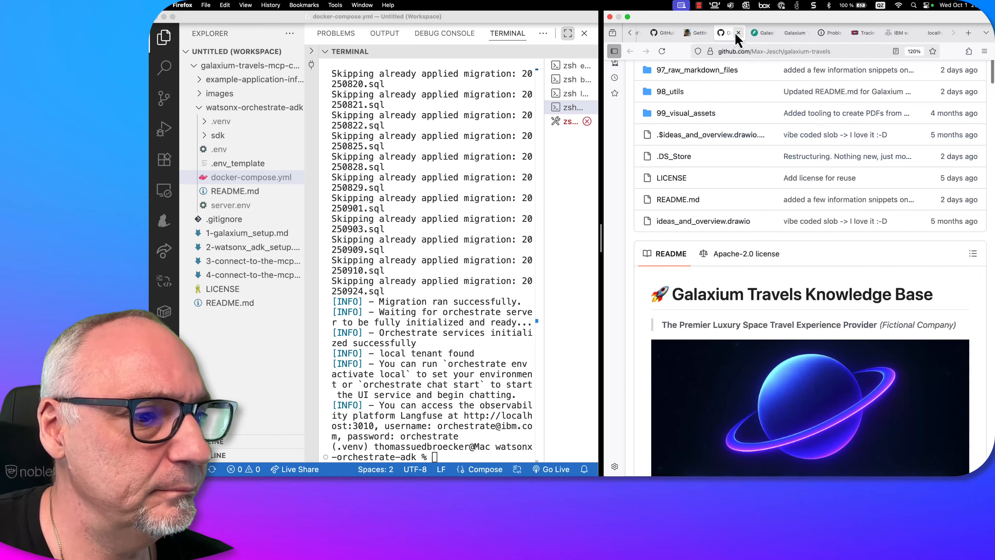
click(796, 34)
click(762, 32)
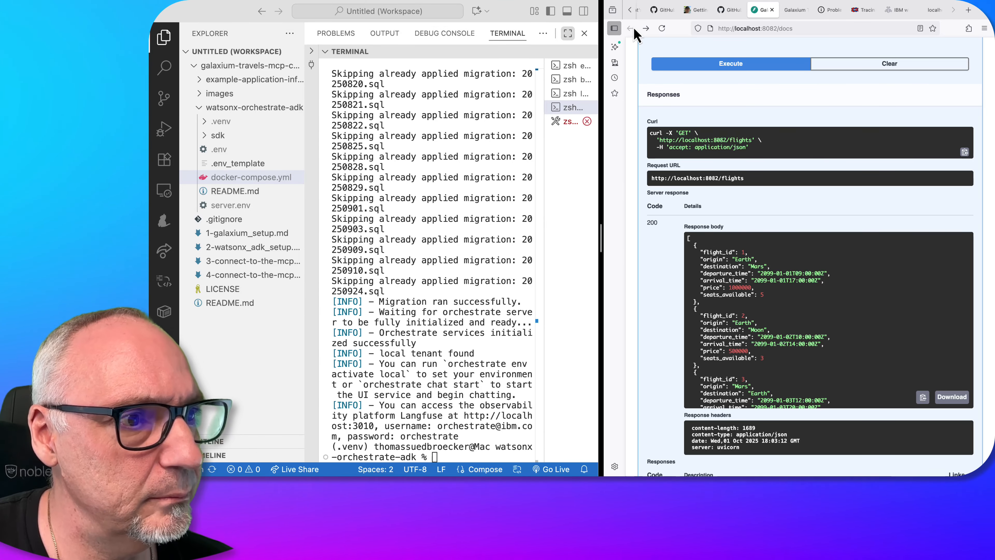
click(729, 10)
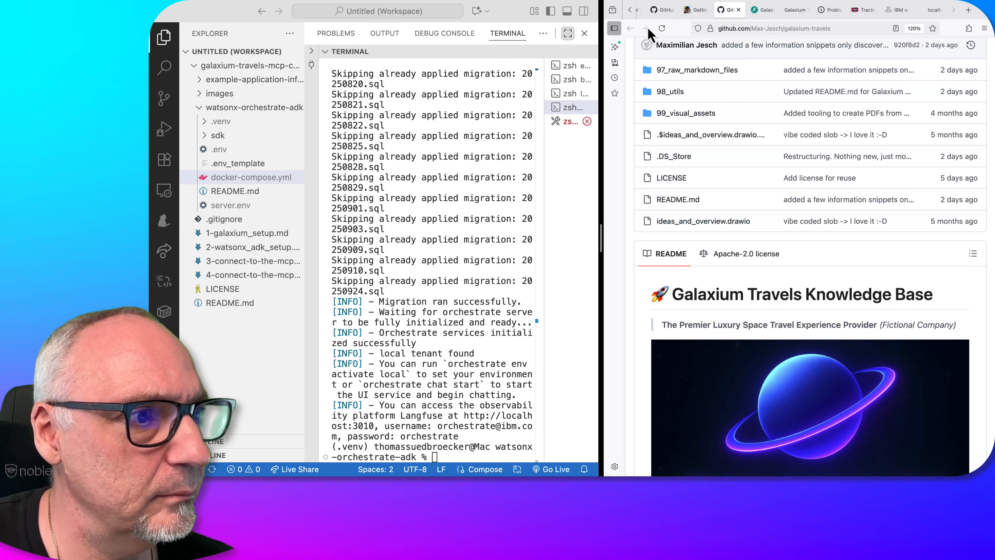
click(662, 9)
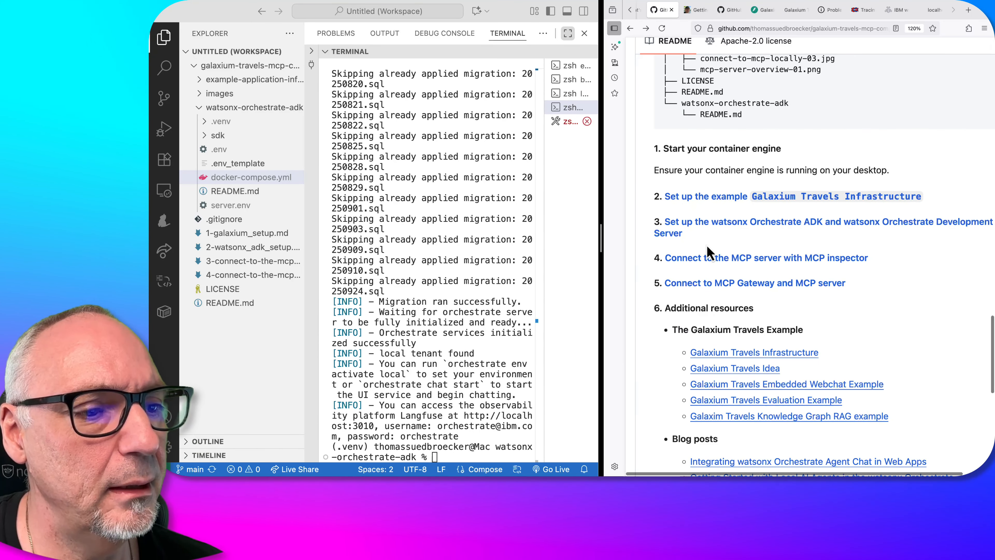
scroll(707, 247, down, 1)
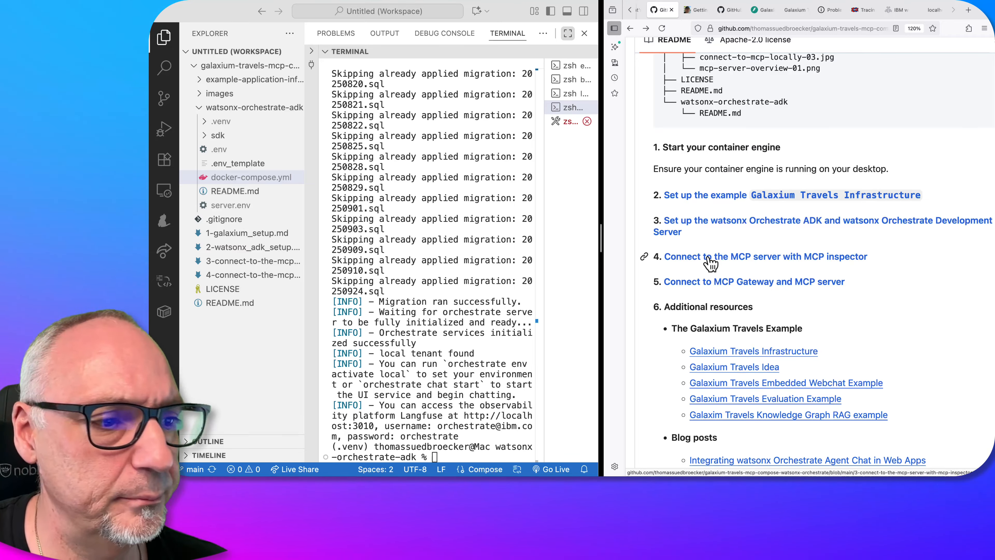
click(709, 263)
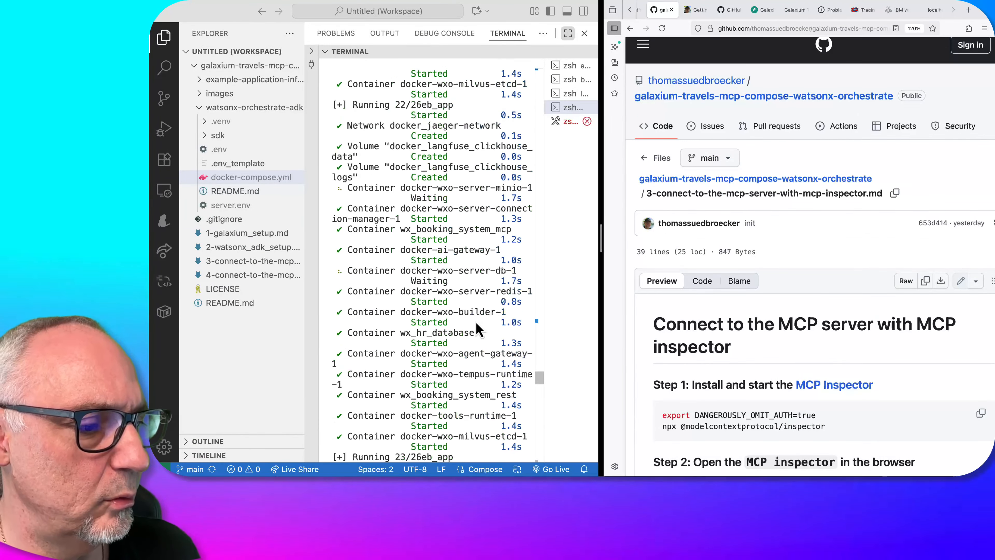
Clear the output of the terminal that ran the watsonx Orchestrate server start
drag(540, 384, 539, 467)
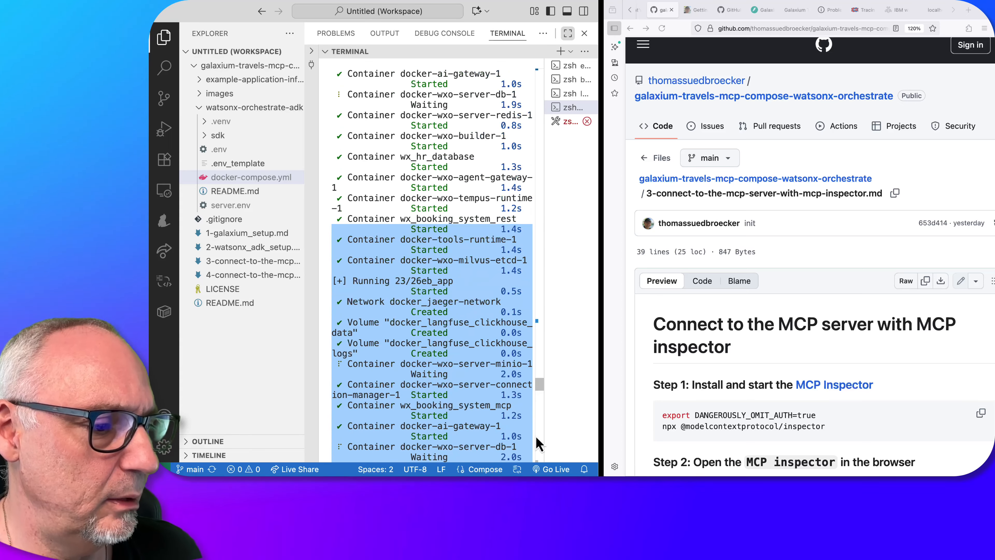
drag(542, 380, 541, 463)
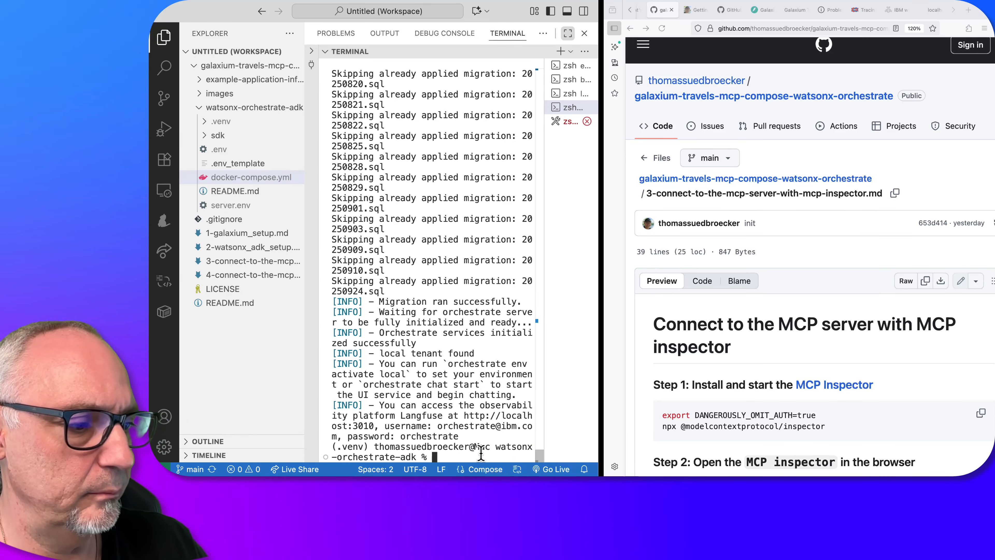
text(clear)
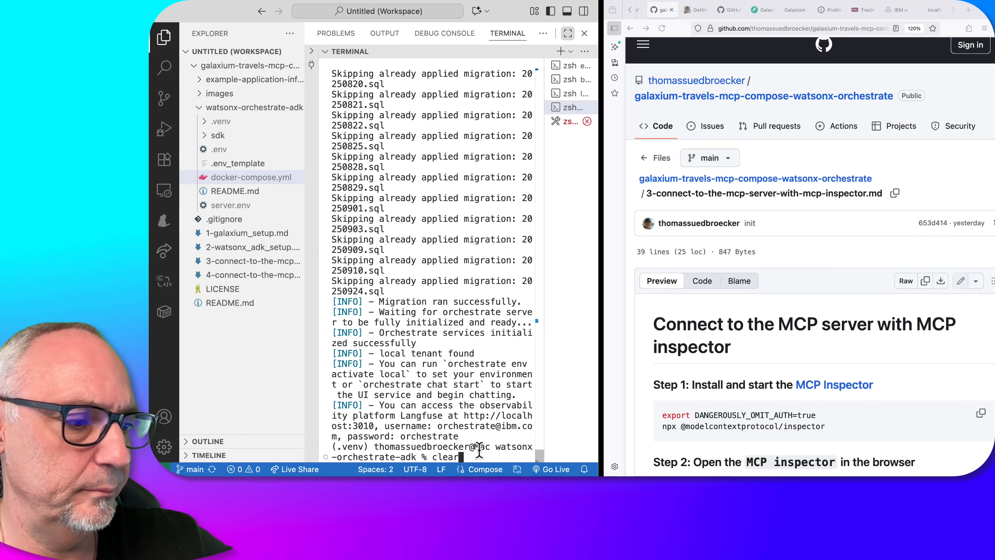
key(Return)
Open a new integrated terminal in the watsonx-orchestrate-adk folder for the guide's MCP Inspector commands
scroll(738, 286, down, 3)
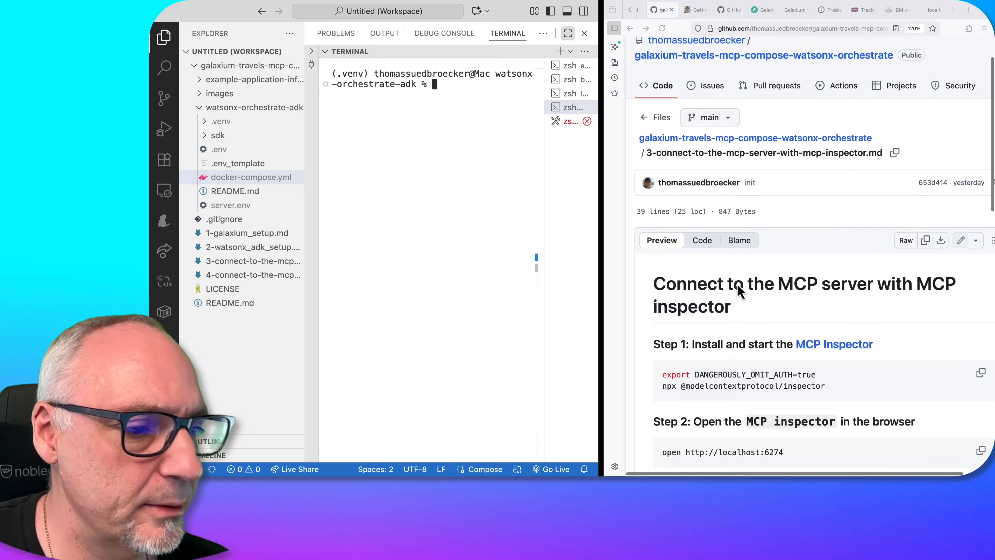
scroll(738, 291, down, 6)
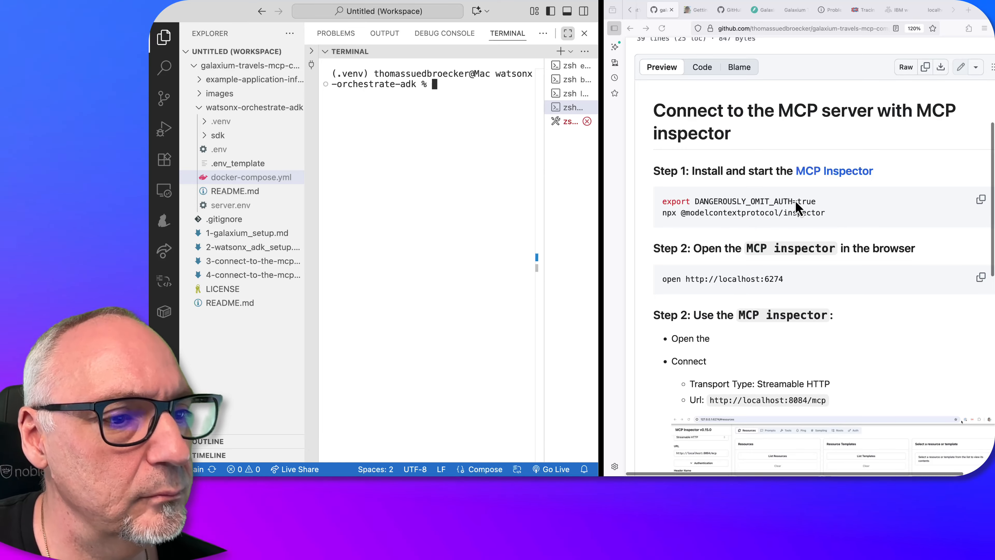
click(795, 201)
click(274, 108)
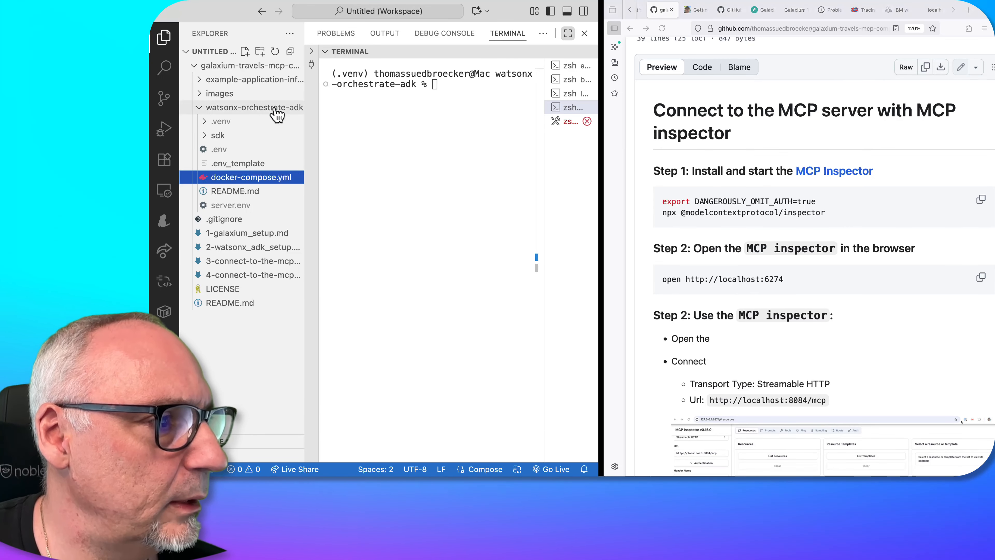
click(276, 113)
right_click(276, 114)
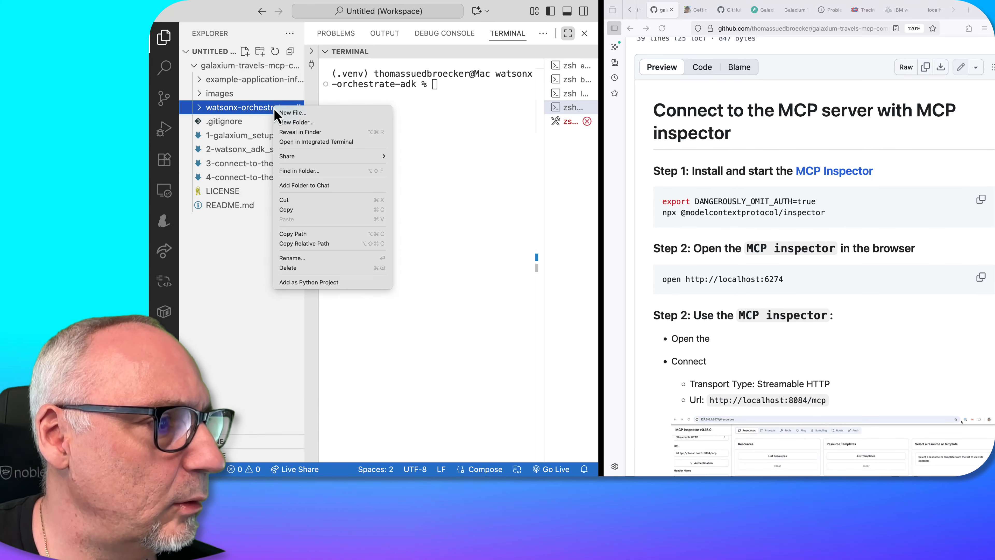
click(312, 143)
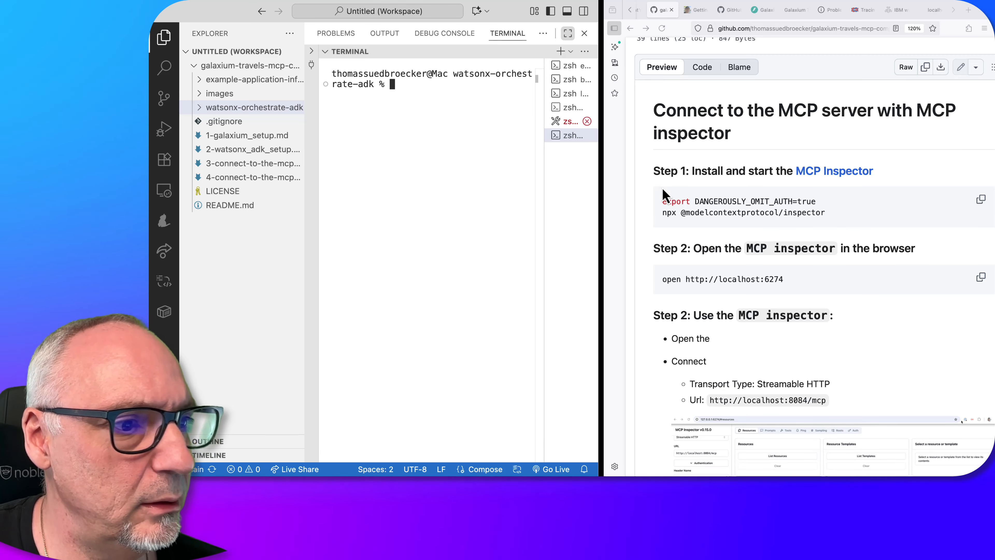
click(835, 218)
click(981, 199)
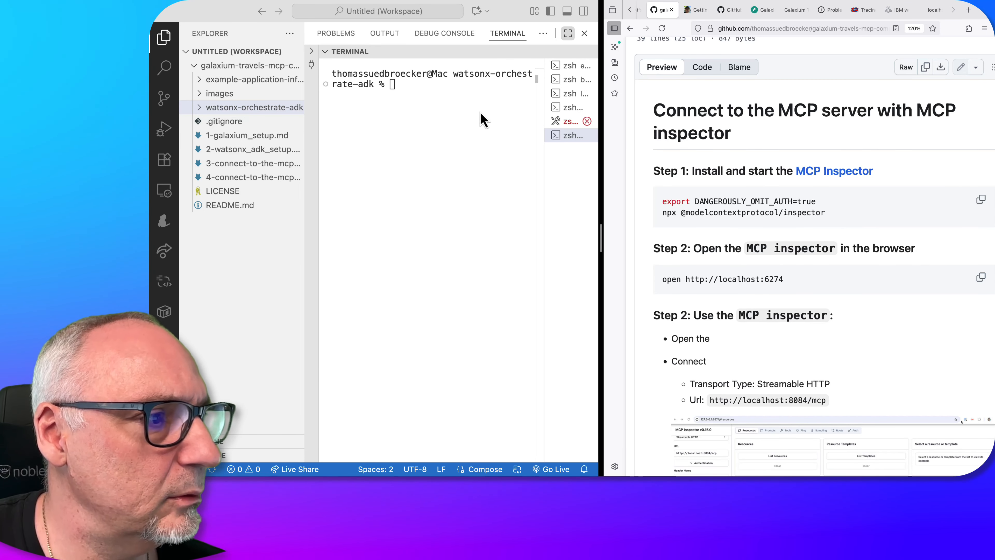
click(434, 91)
key(super+v)
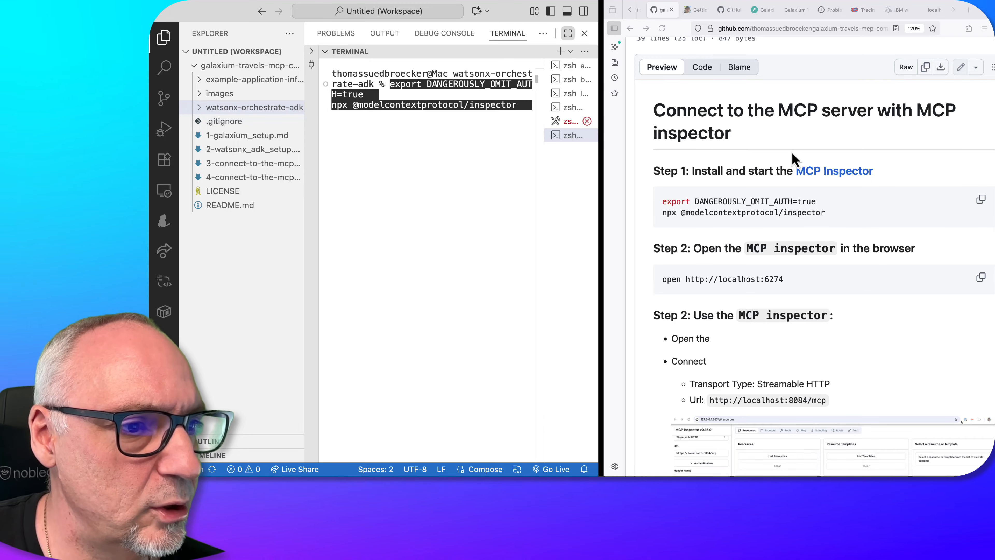
Open the guide's linked MCP Inspector GitHub repository in a new tab, view it and return to the guide
click(852, 183)
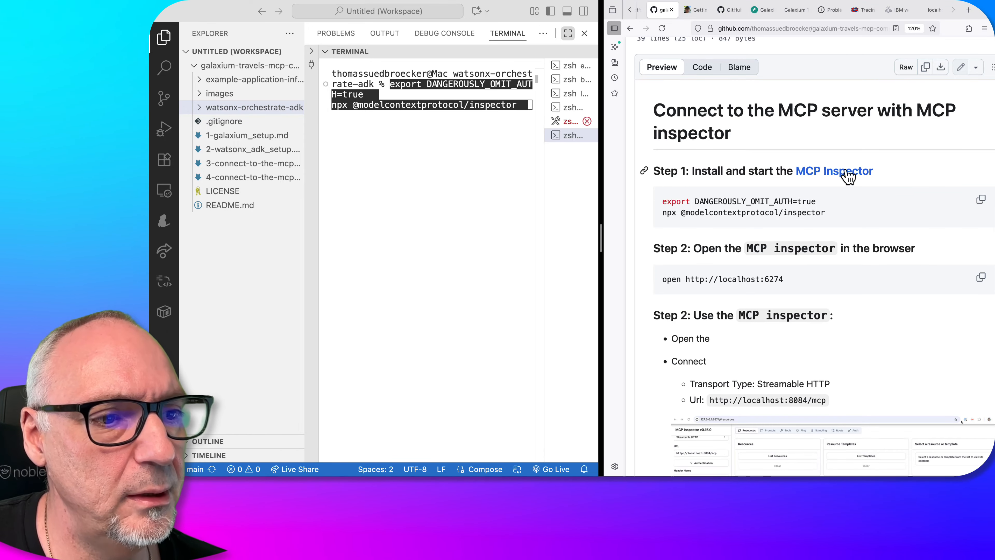
right_click(847, 176)
click(861, 176)
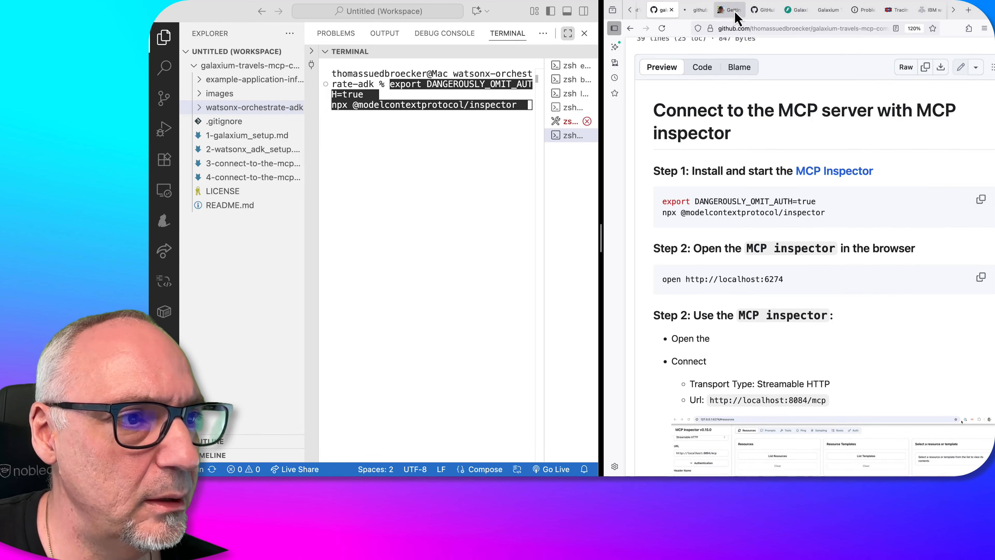
click(701, 15)
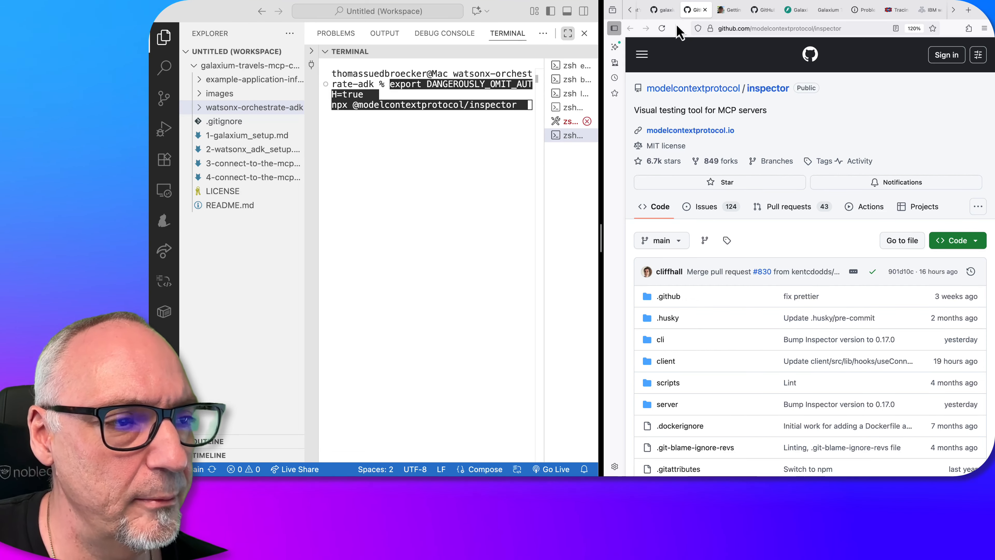
mouse_move(668, 18)
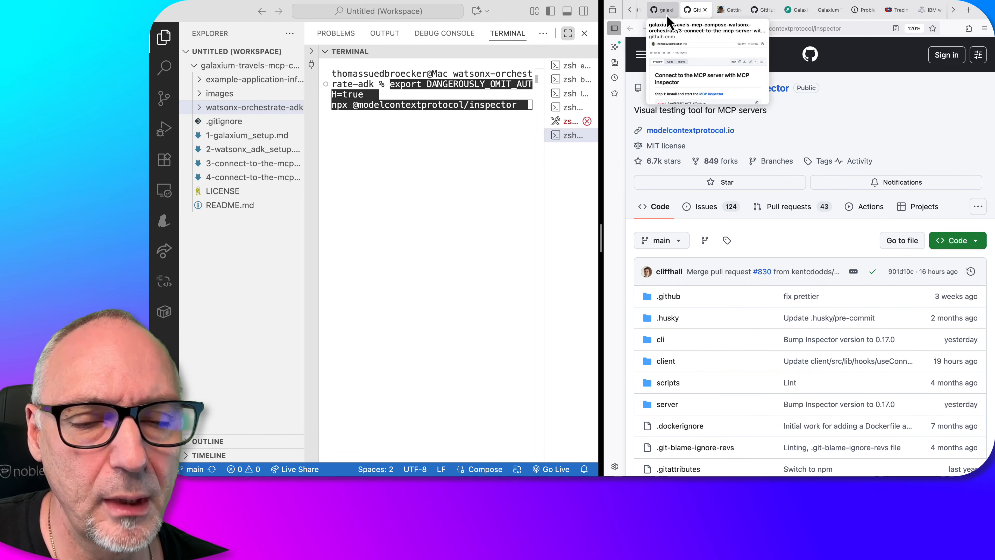
click(668, 17)
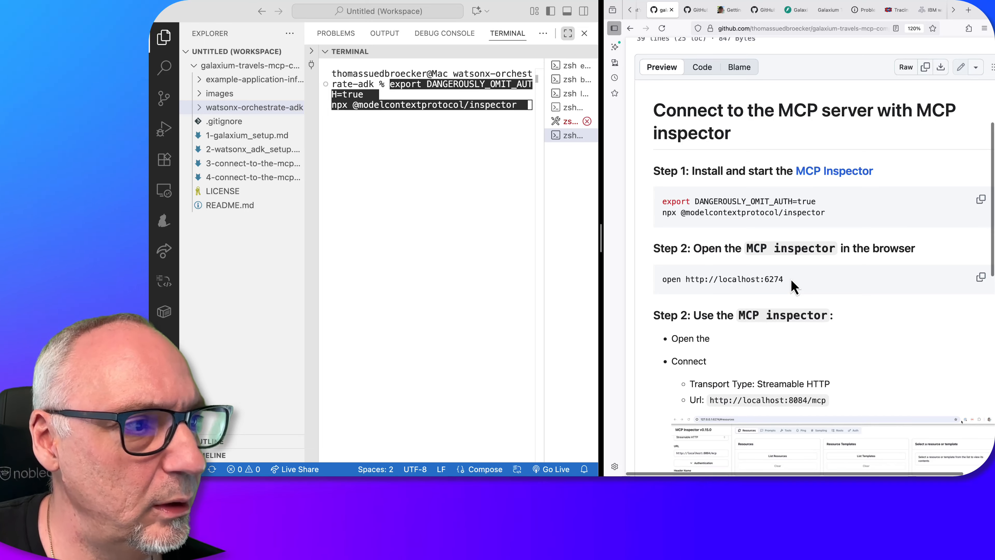
Run the pasted commands in the terminal to start MCP Inspector with authentication disabled
click(523, 104)
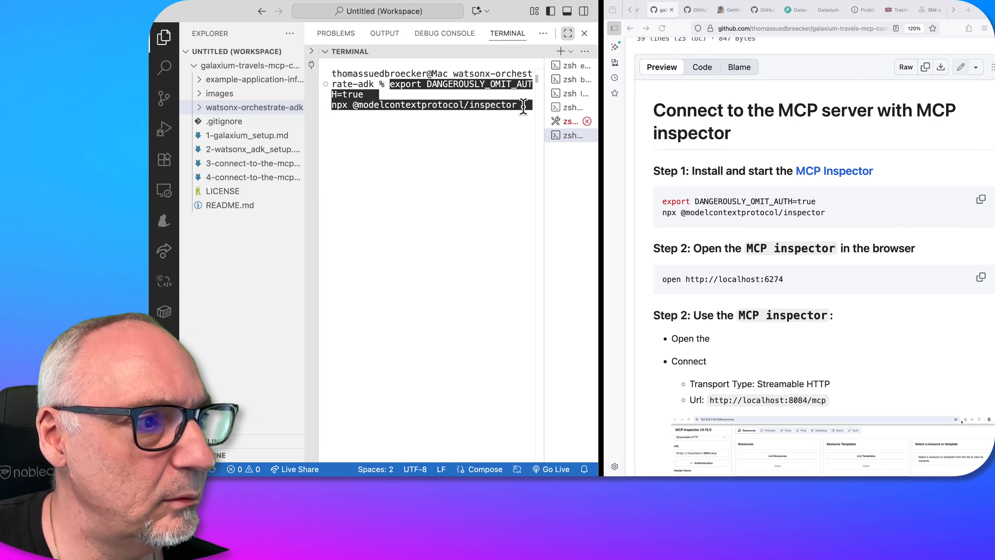
key(Return)
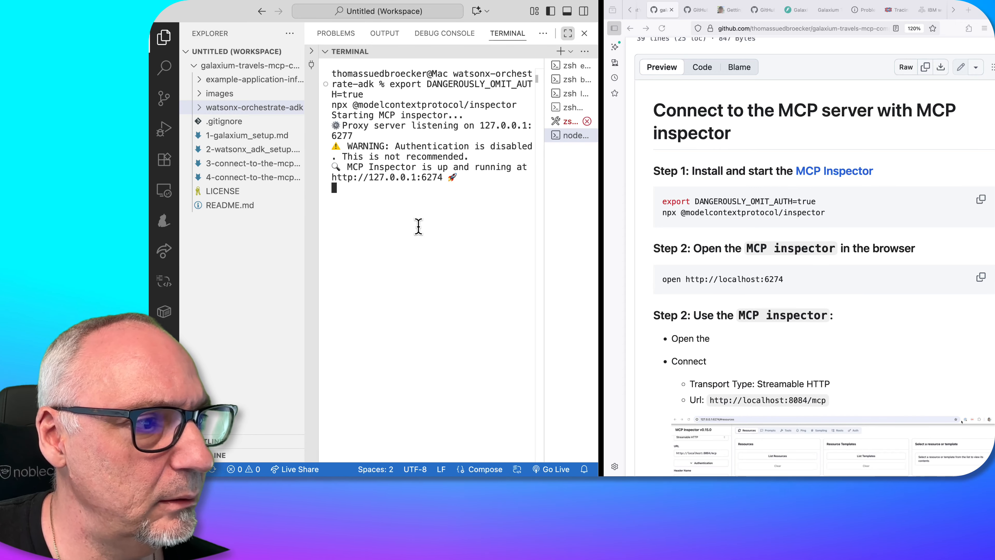
click(788, 282)
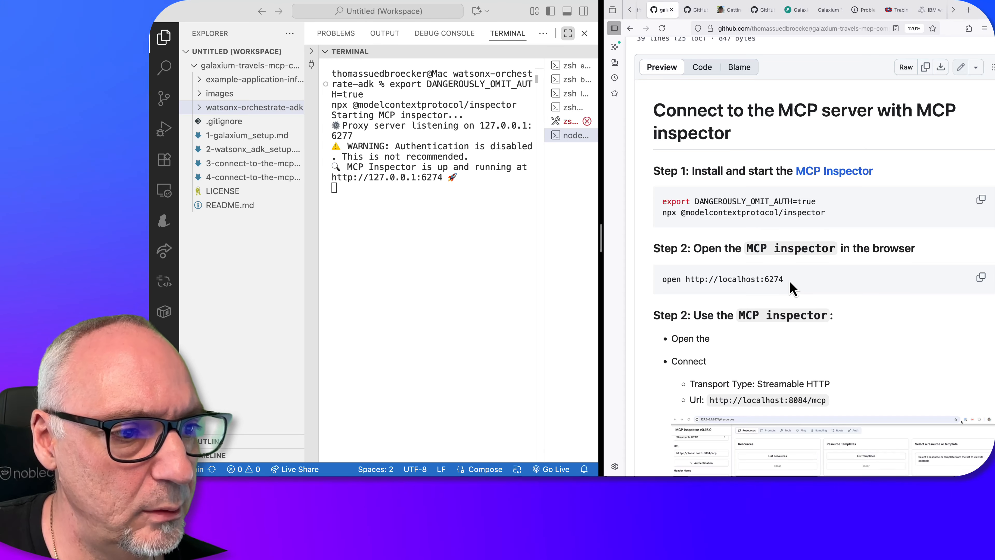
drag(686, 279, 786, 281)
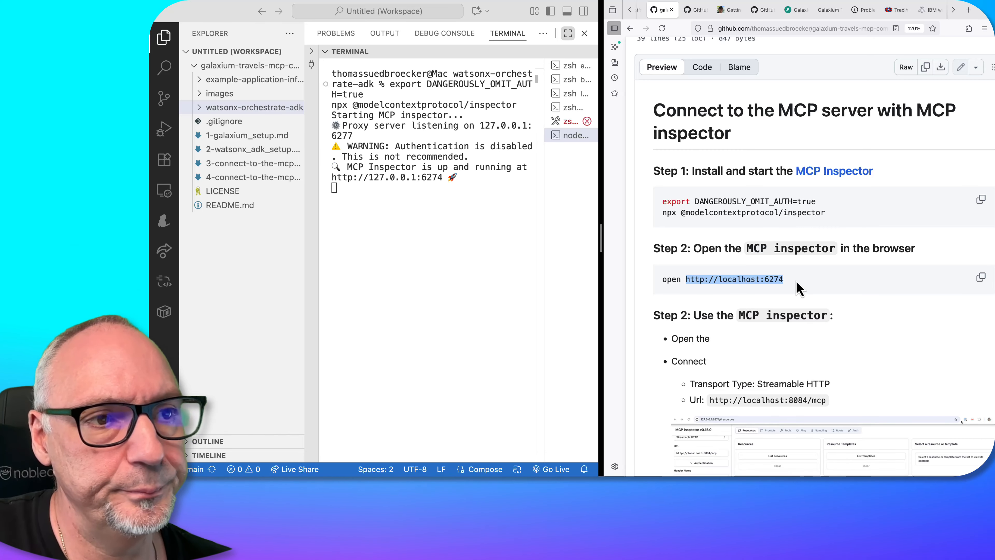
click(954, 11)
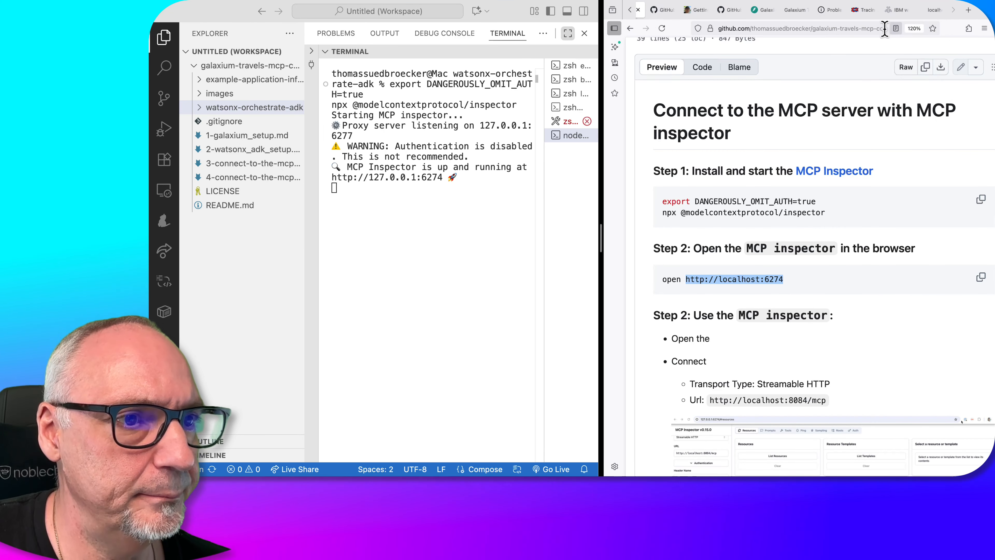
click(935, 15)
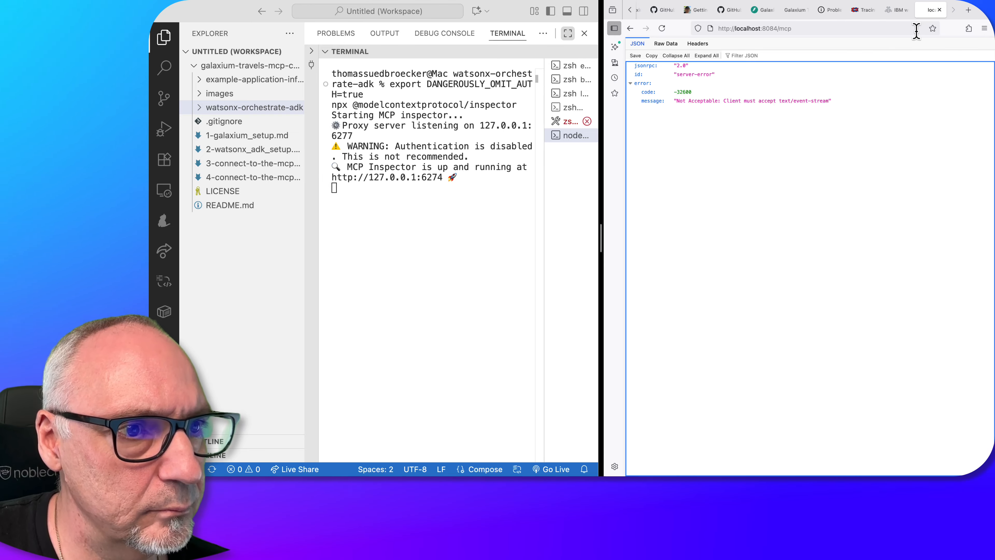
click(893, 31)
key(super+v)
key(Return)
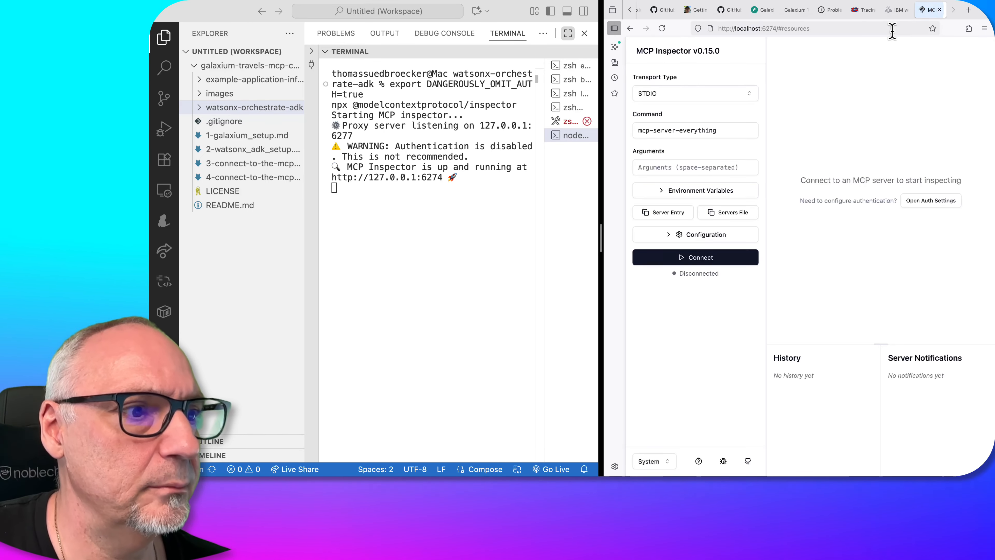
click(750, 95)
click(711, 142)
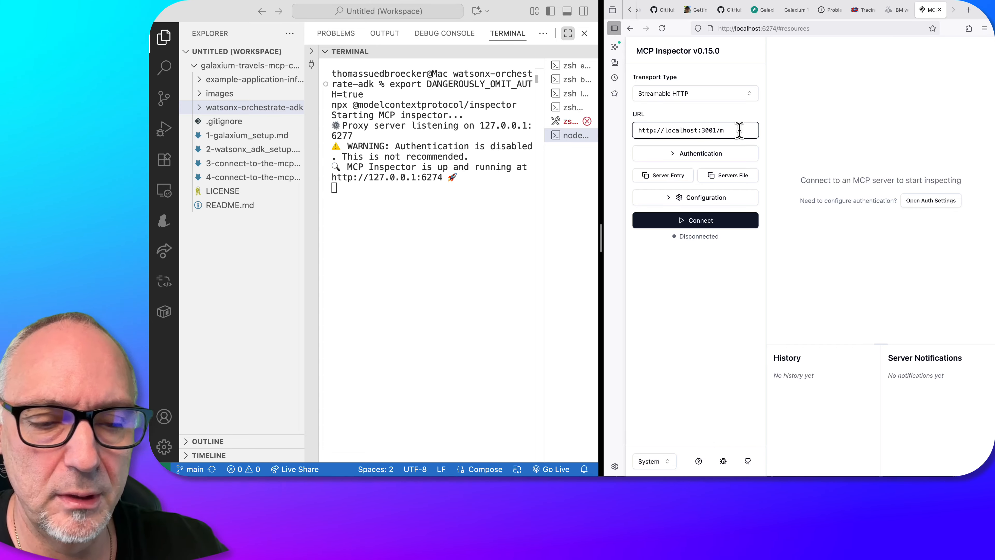
text(mcp)
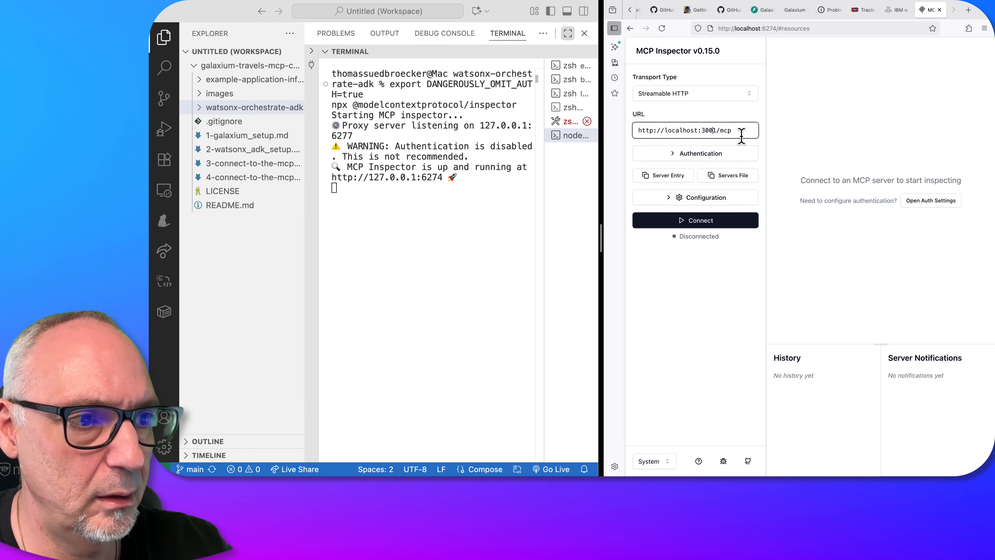
key(BackSpace)
key(BackSpace)
key(BackSpace)
key(BackSpace)
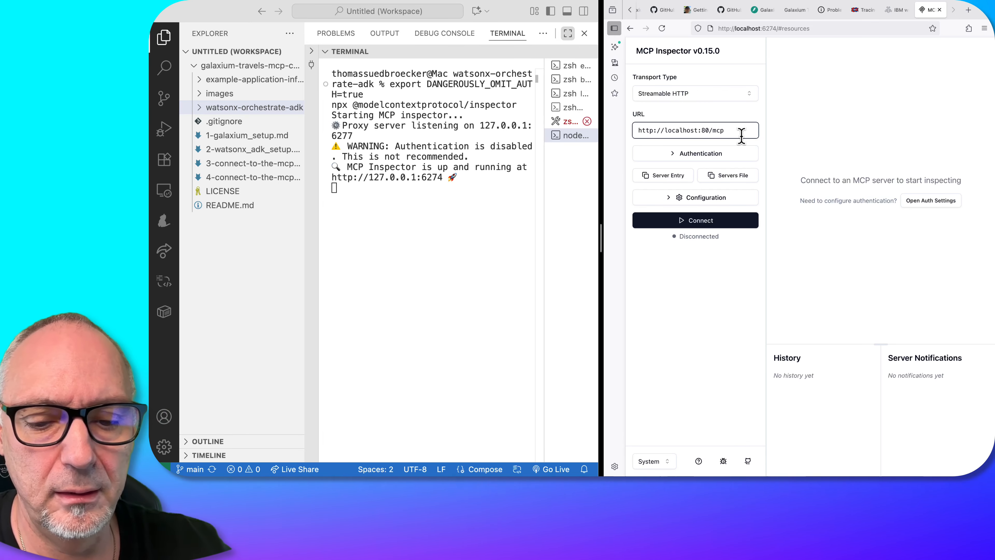
text(8084)
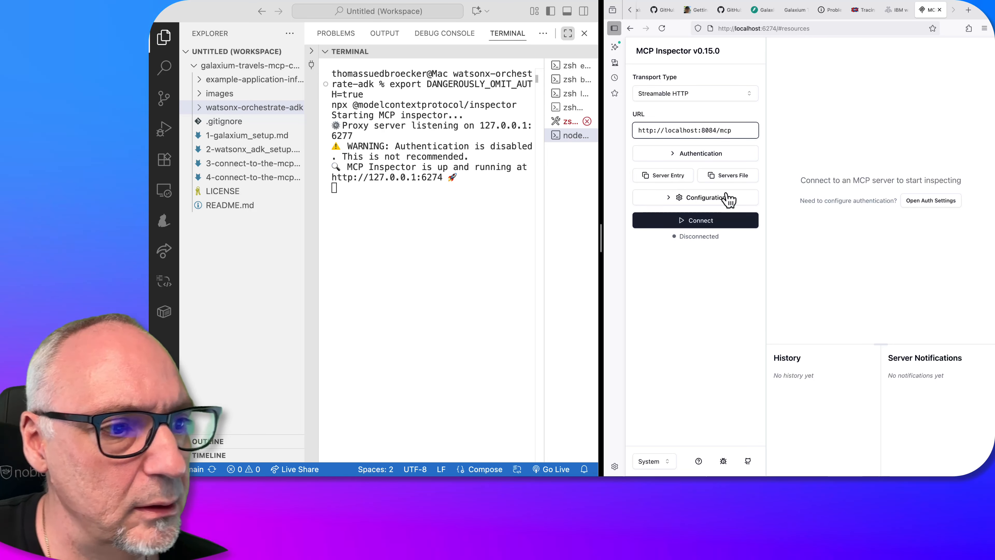
Check the authentication settings, leave them empty and connect MCP Inspector to the MCP server
click(718, 155)
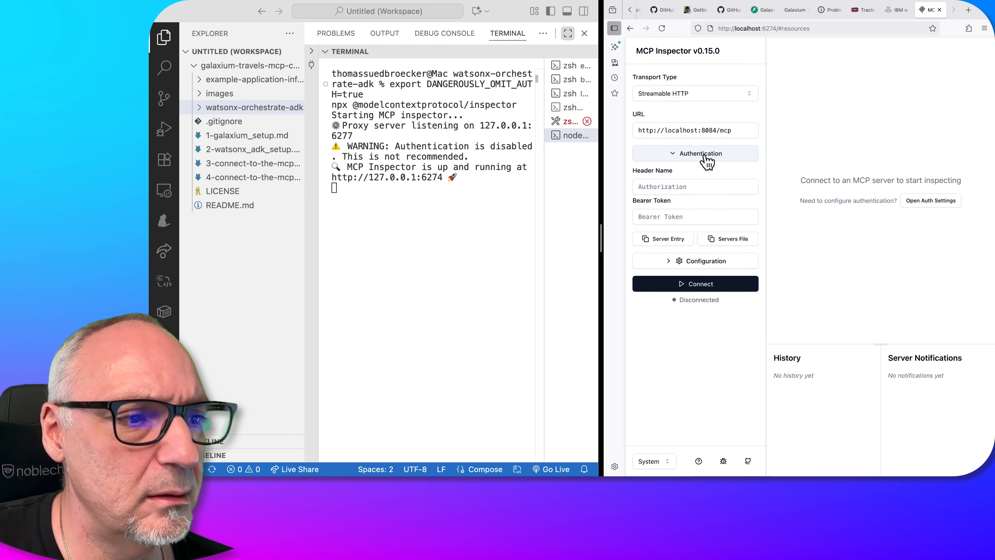
click(706, 156)
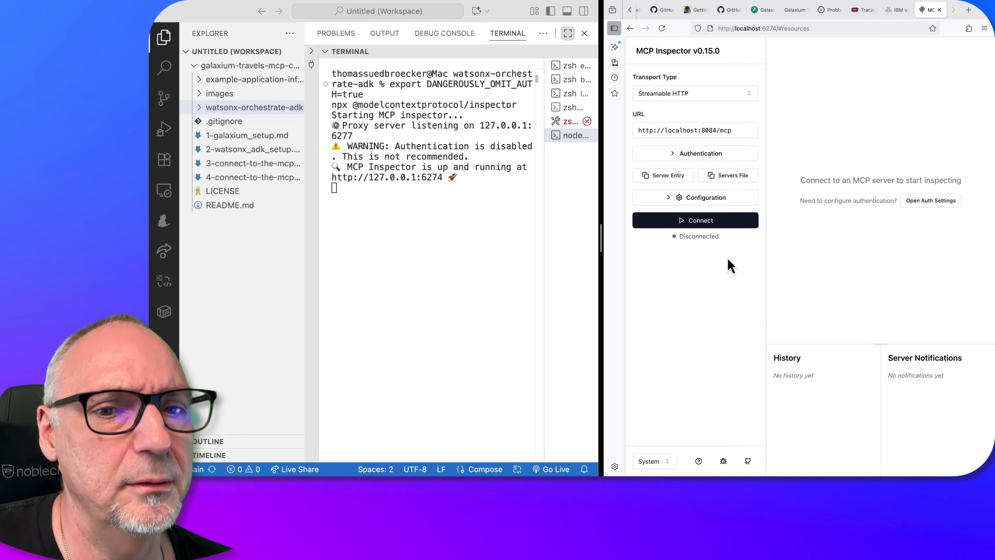
click(721, 224)
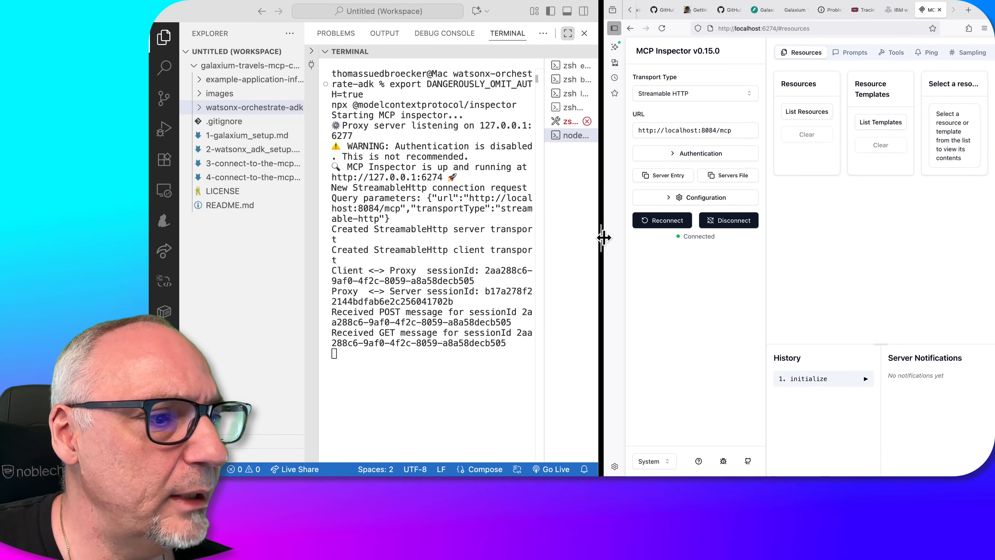
Widen the browser beside the code editor and list the tools offered by the connected MCP server
drag(603, 235, 327, 233)
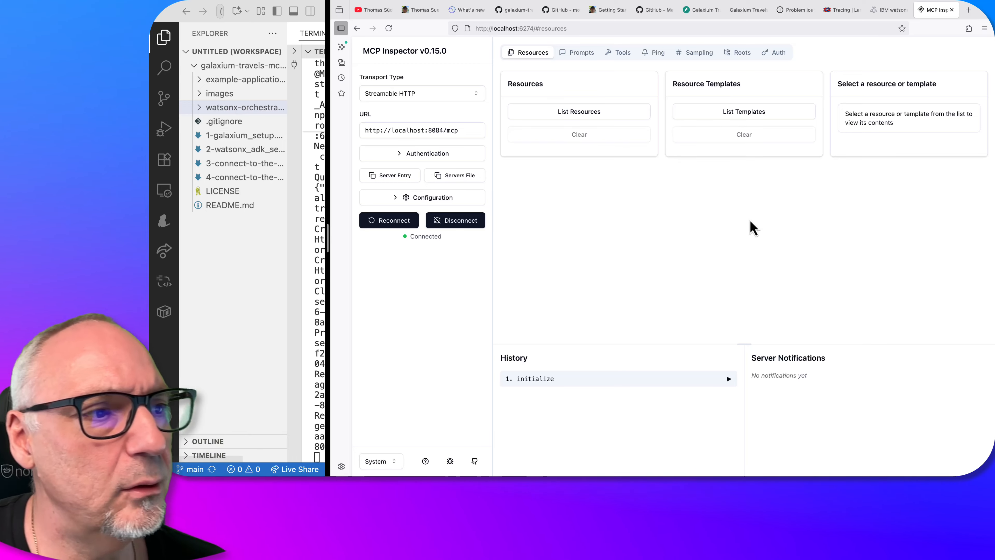
click(622, 52)
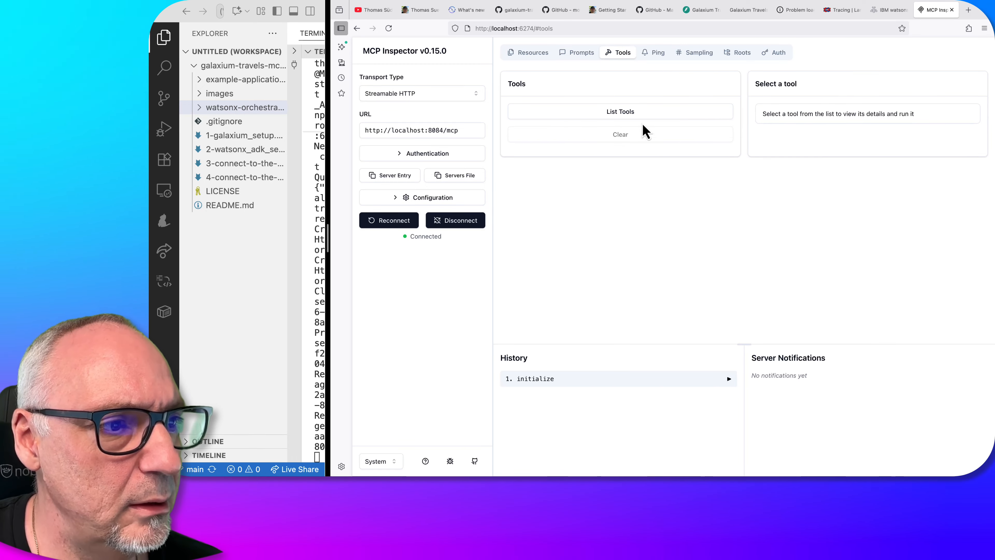
click(643, 113)
Run the list_flights tool and review the flights in its structured result
click(671, 171)
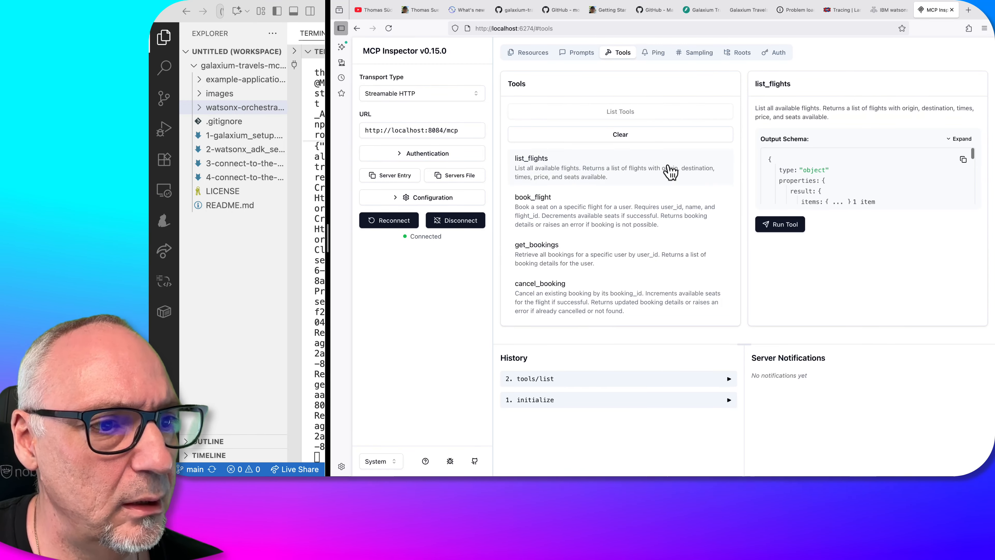
click(795, 236)
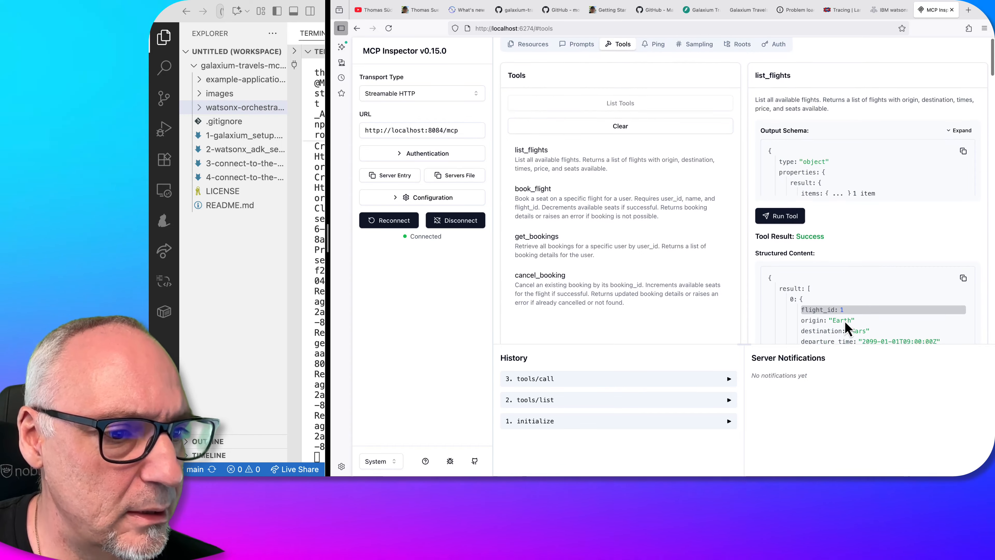
scroll(845, 319, down, 10)
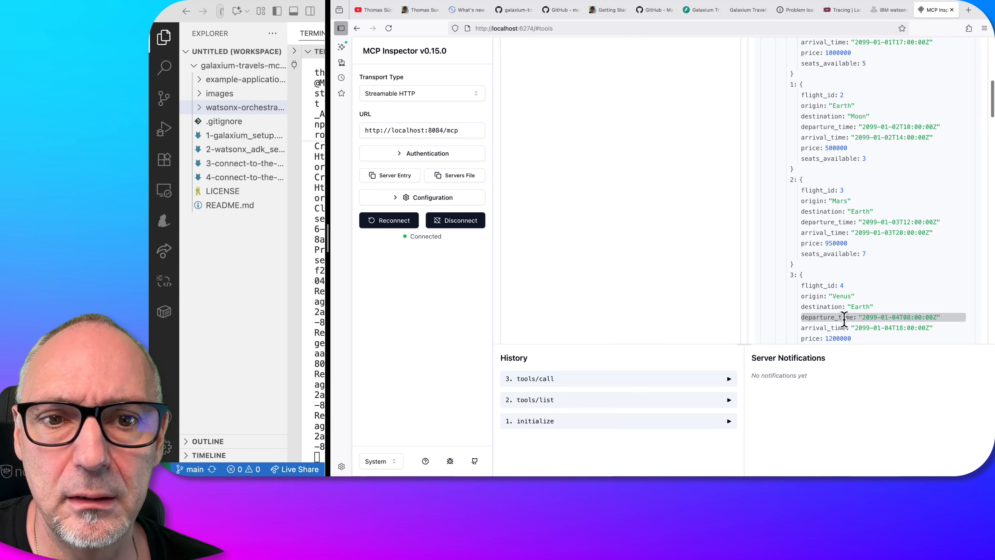
scroll(845, 320, up, 10)
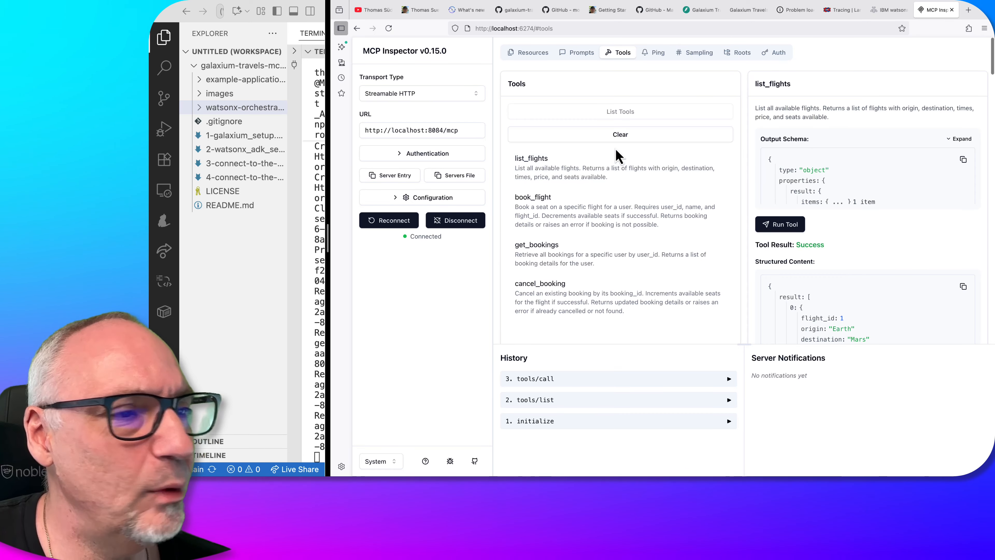
Compare the Galaxium Travels Booking API documentation with the MCP server's tools and prompts pages in MCP Inspector
click(709, 16)
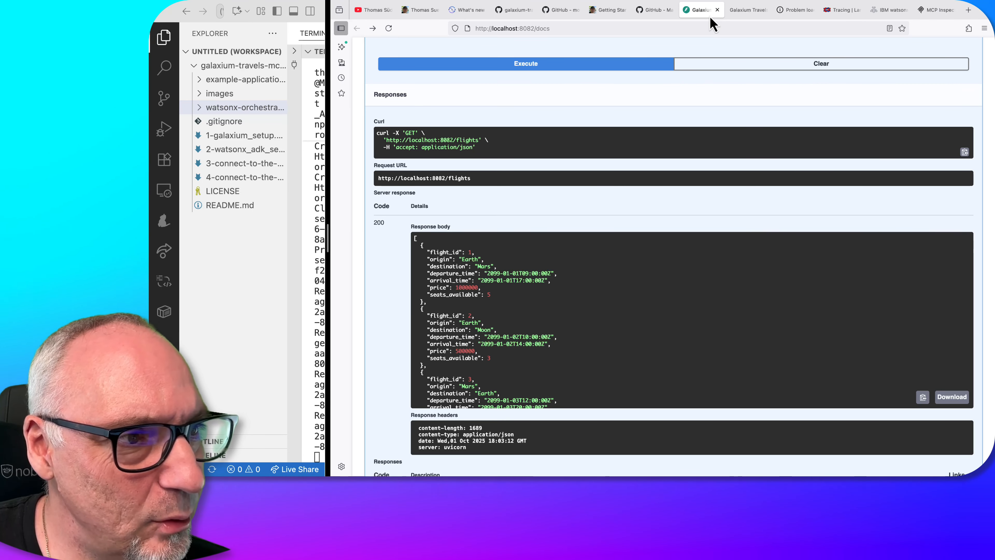
scroll(685, 216, up, 10)
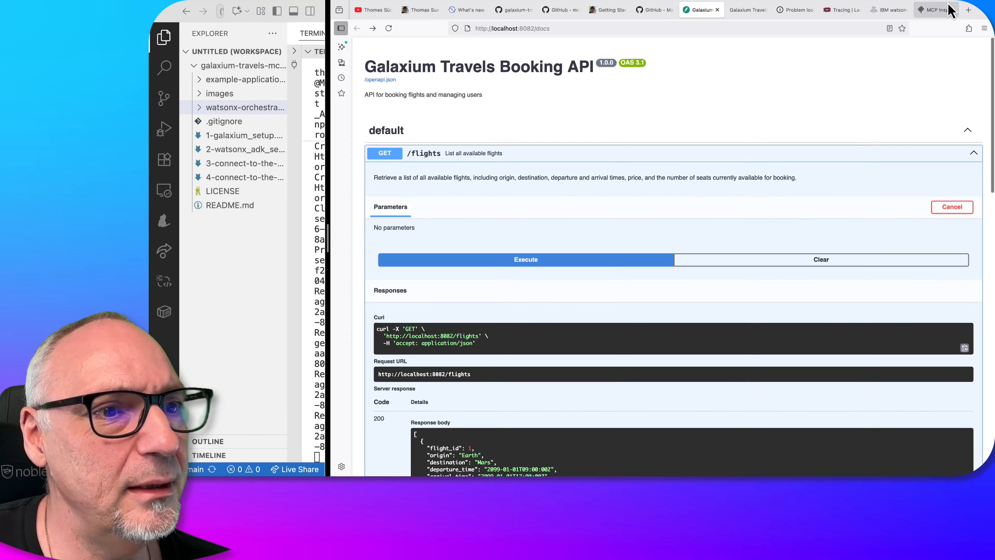
click(946, 10)
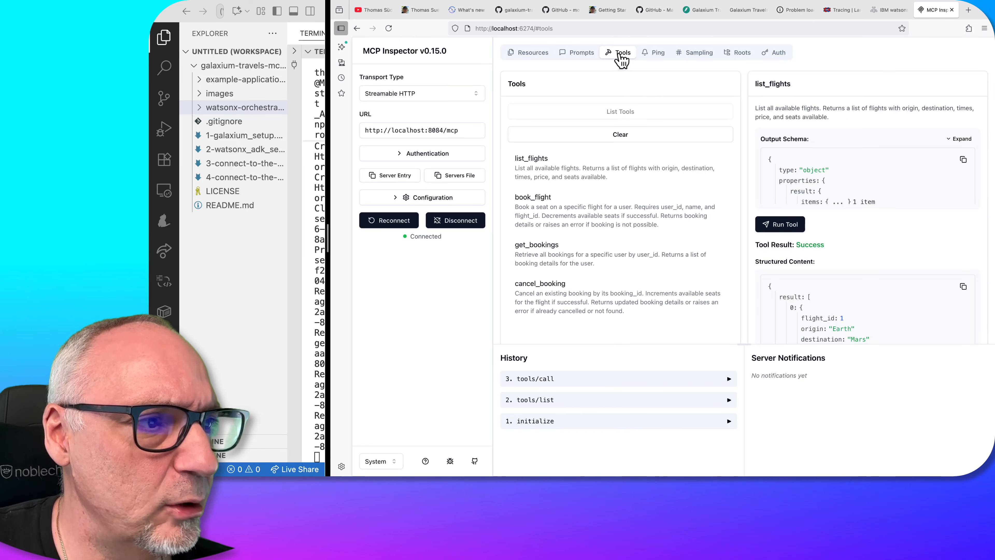
click(587, 54)
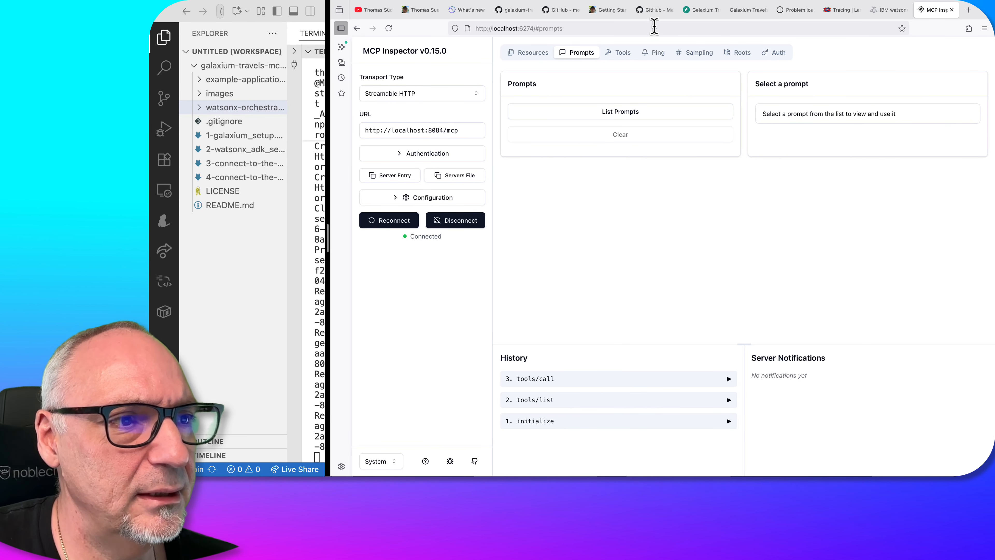
click(701, 10)
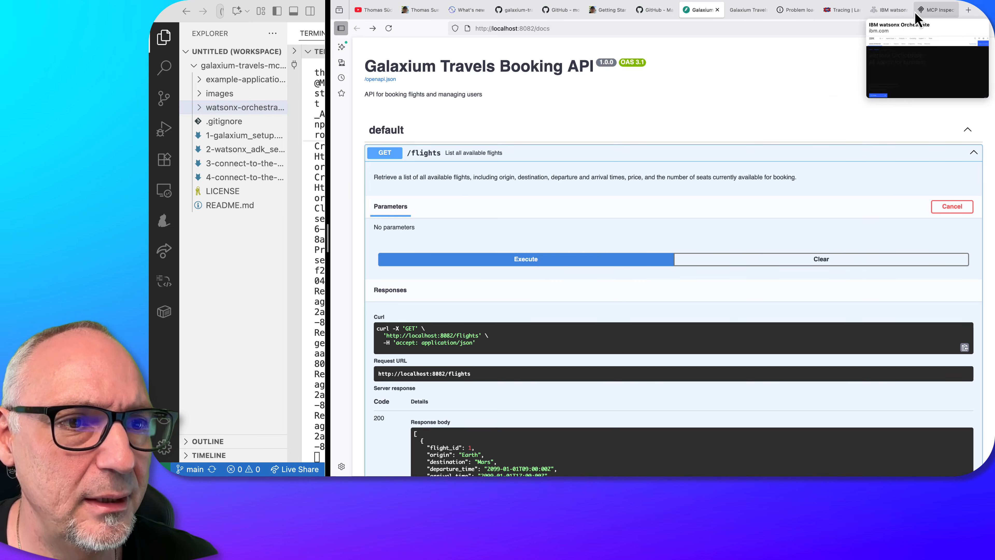
click(938, 14)
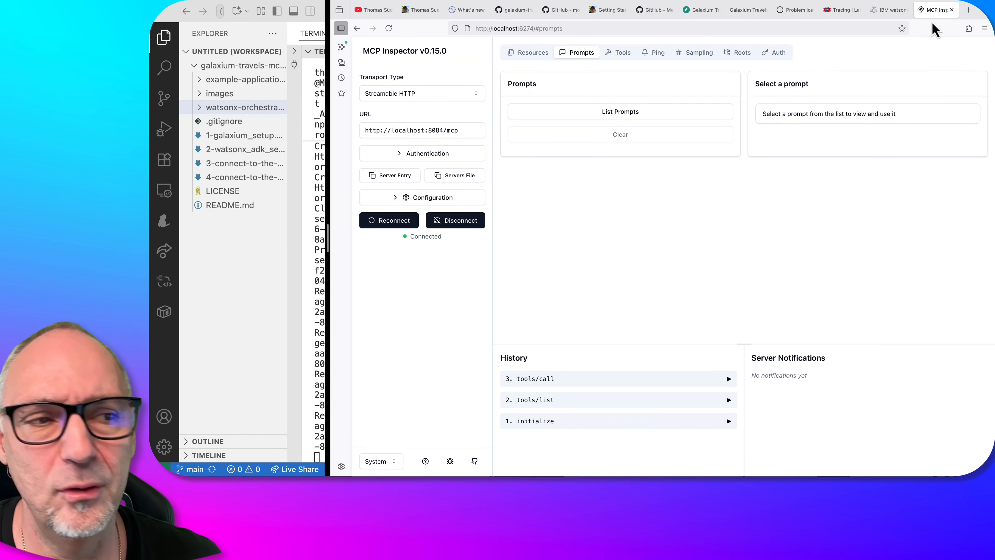
click(623, 53)
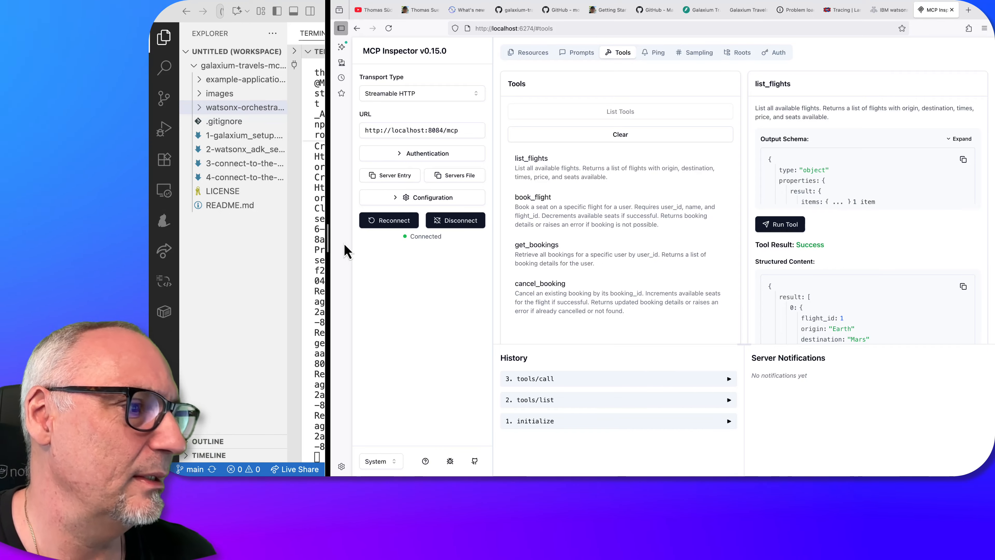
Widen the code editor beside the browser and find the "lite chat" start commands in the MCP Inspector guide on GitHub
drag(328, 234, 582, 237)
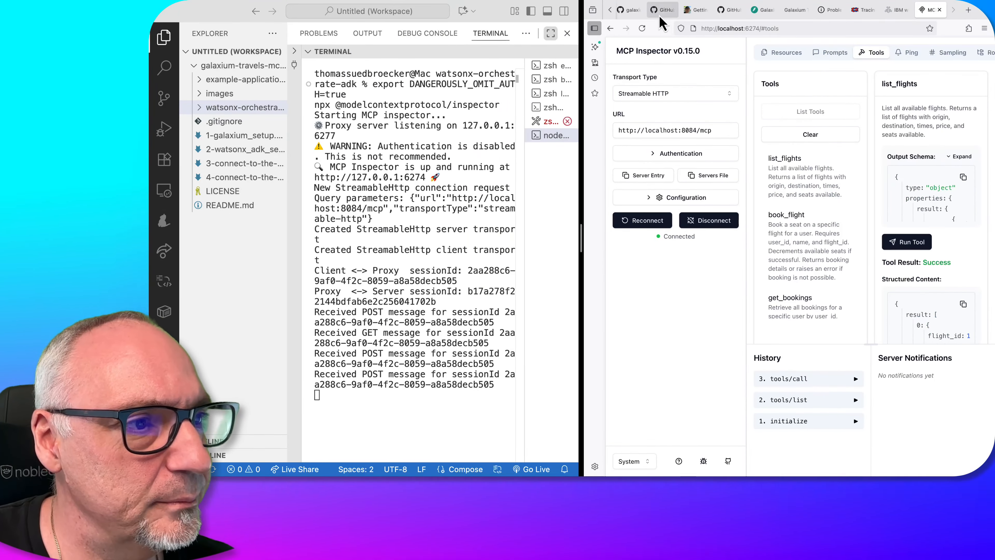
click(662, 10)
click(731, 15)
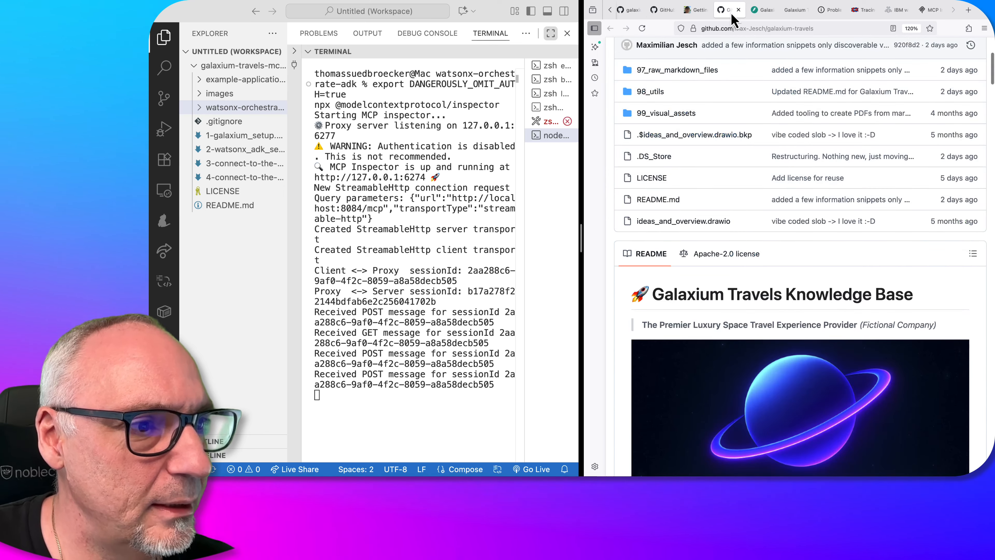
click(670, 14)
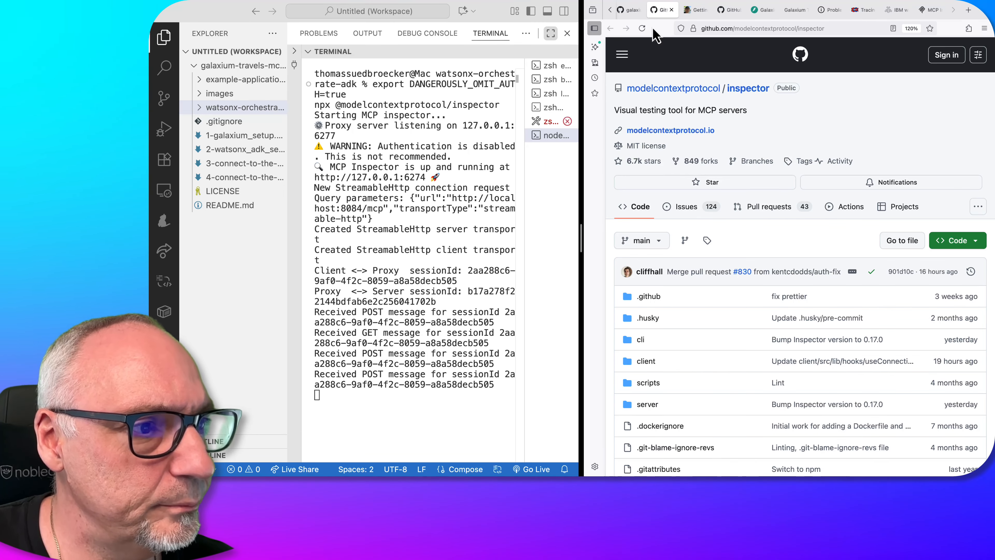
click(630, 10)
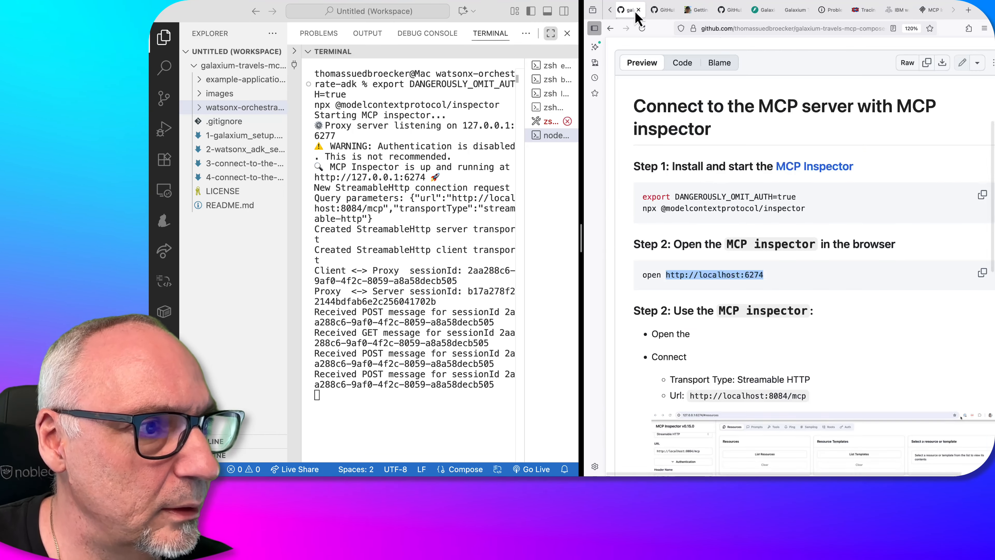
scroll(689, 235, down, 10)
scroll(696, 260, down, 5)
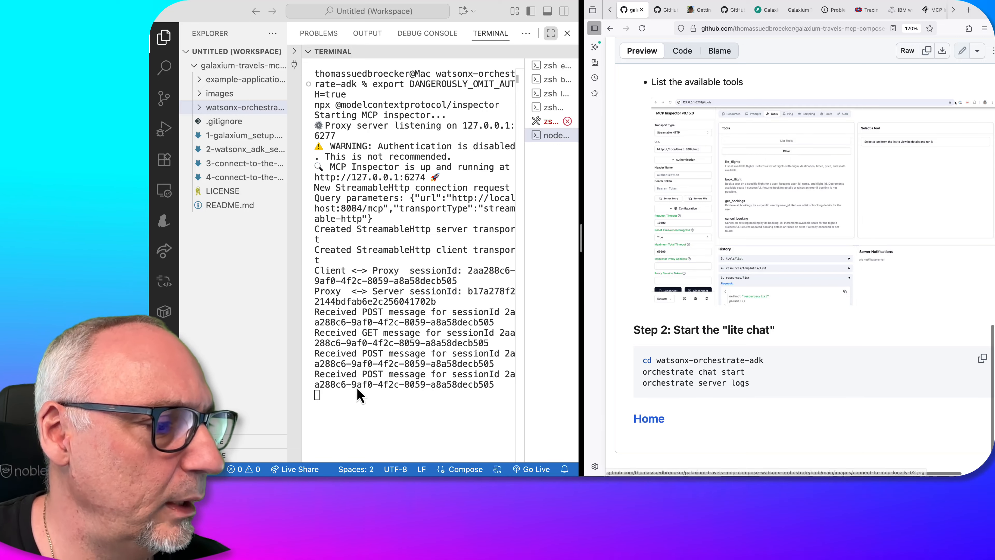
Run the guide's orchestrate chat start and orchestrate server logs commands in the terminal with the active .venv environment
click(552, 107)
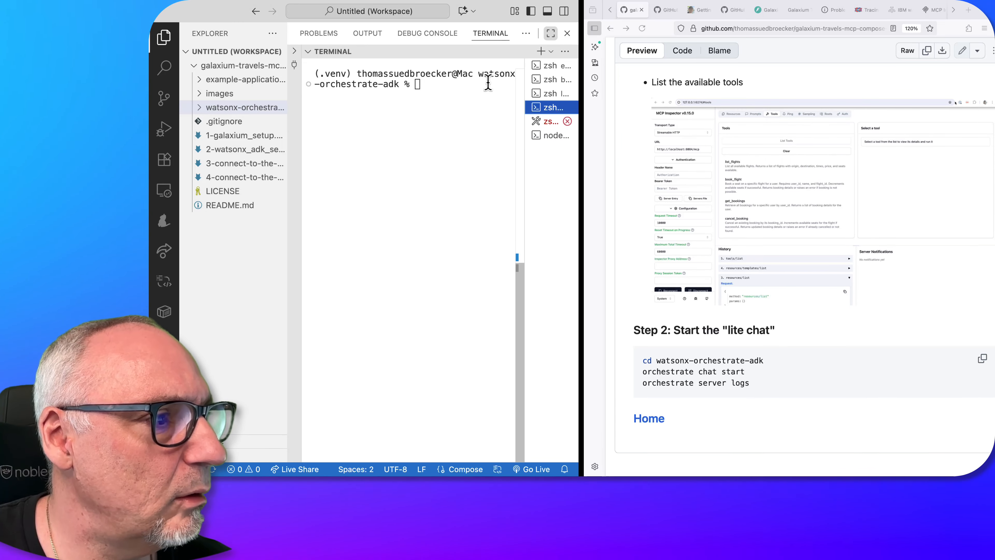
click(756, 388)
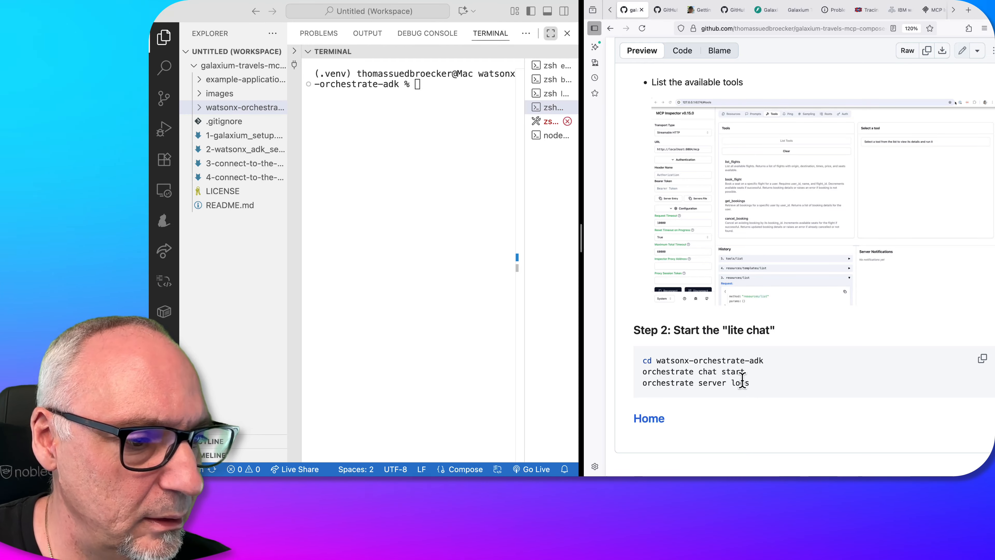
key(super+c)
key(super+Tab)
key(super+v)
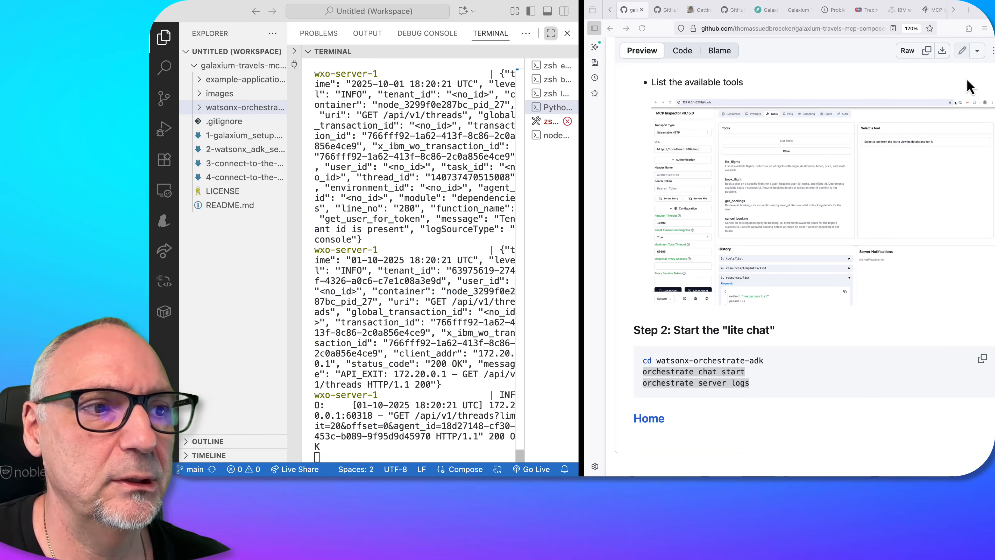
Reload the watsonx Orchestrate chat at localhost:3000 and send the "What can you do for me?" starter prompt to AskOrchestrate
click(846, 16)
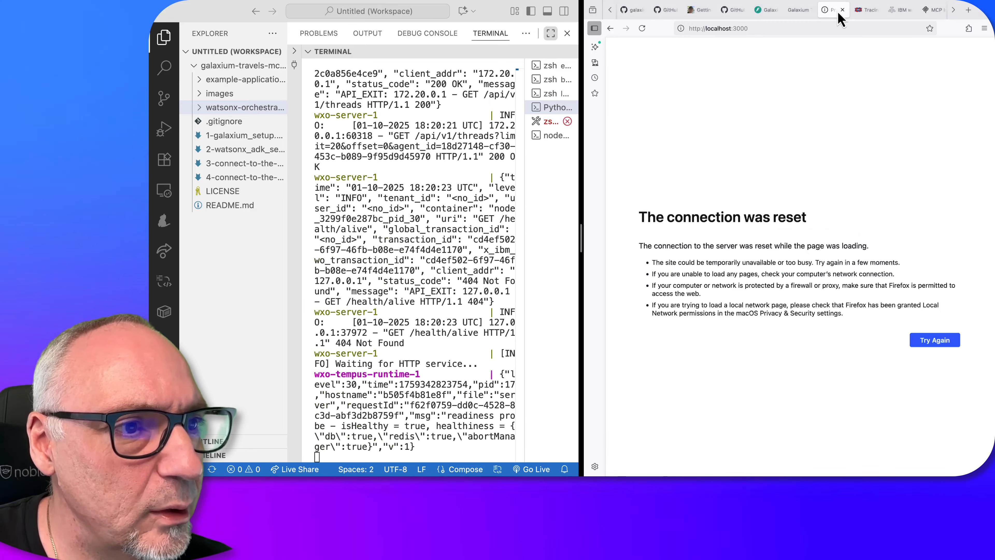
click(776, 28)
key(Return)
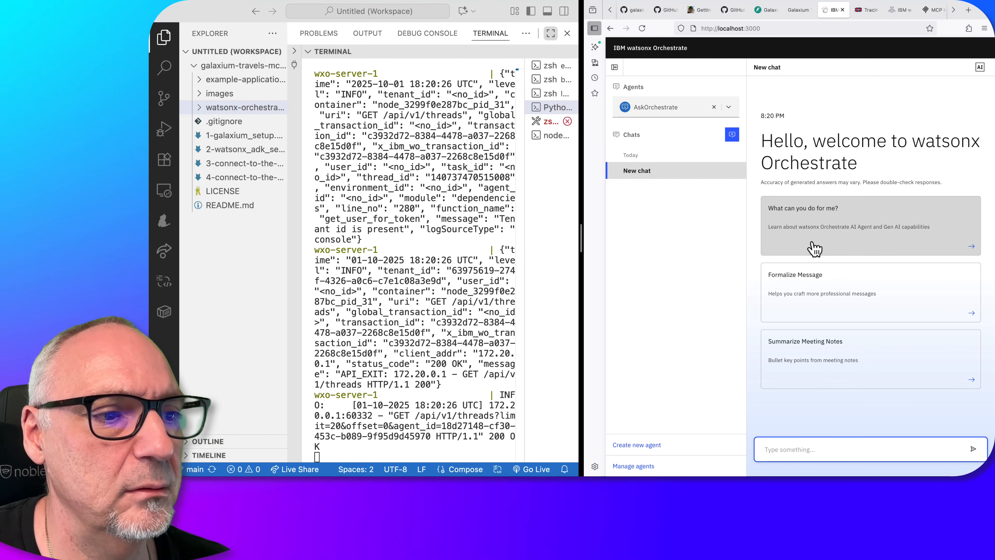
click(815, 248)
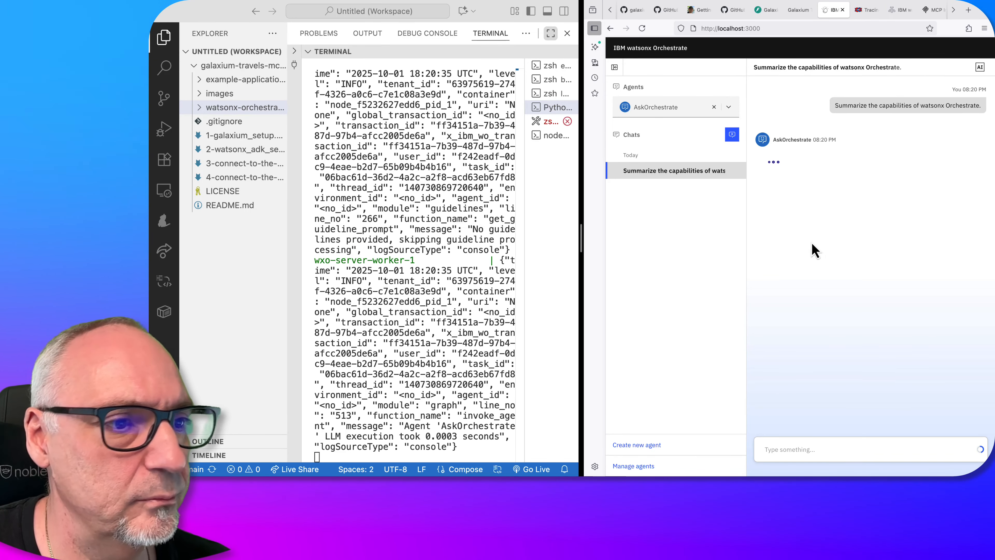
Reload the Langfuse Tracing page and open the LangGraph trace of the chat request
click(867, 10)
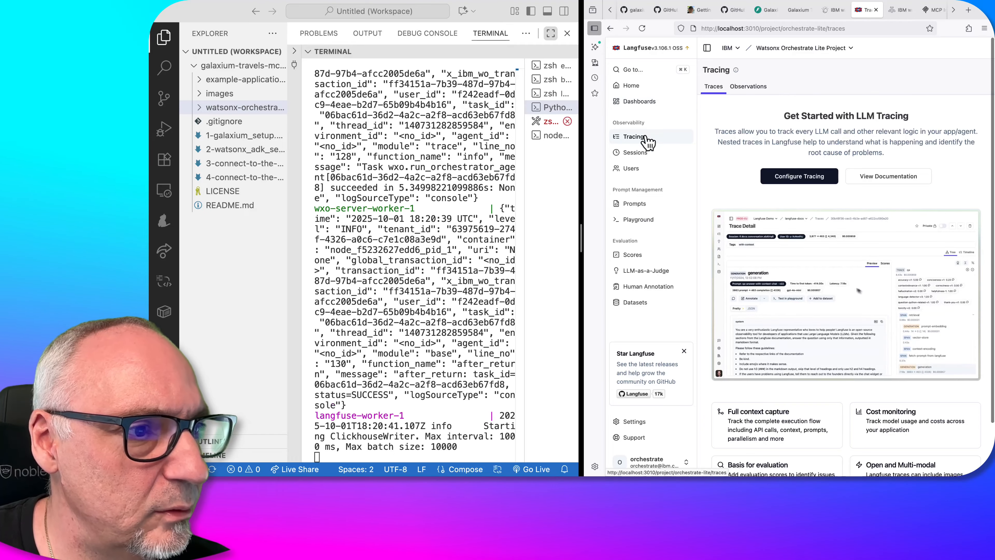
click(834, 28)
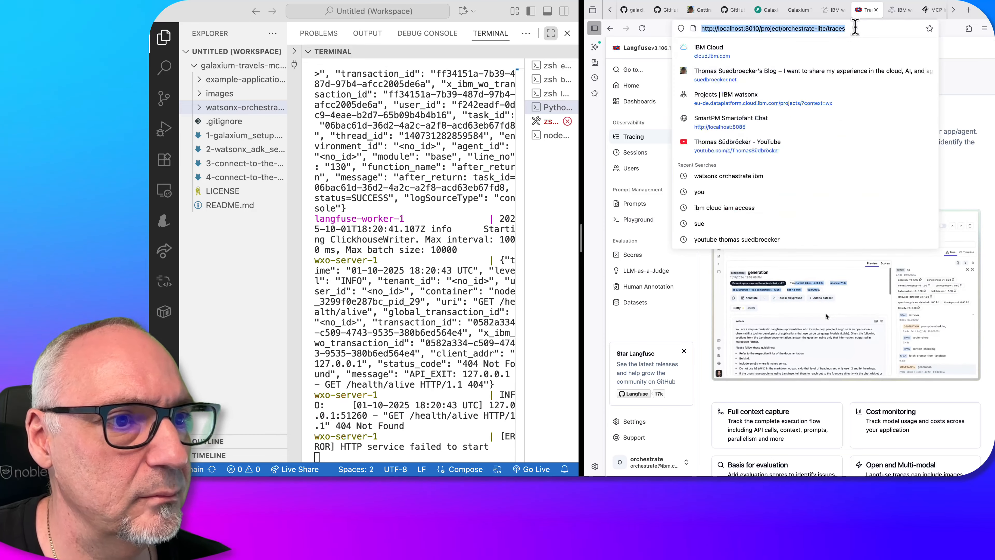
key(Return)
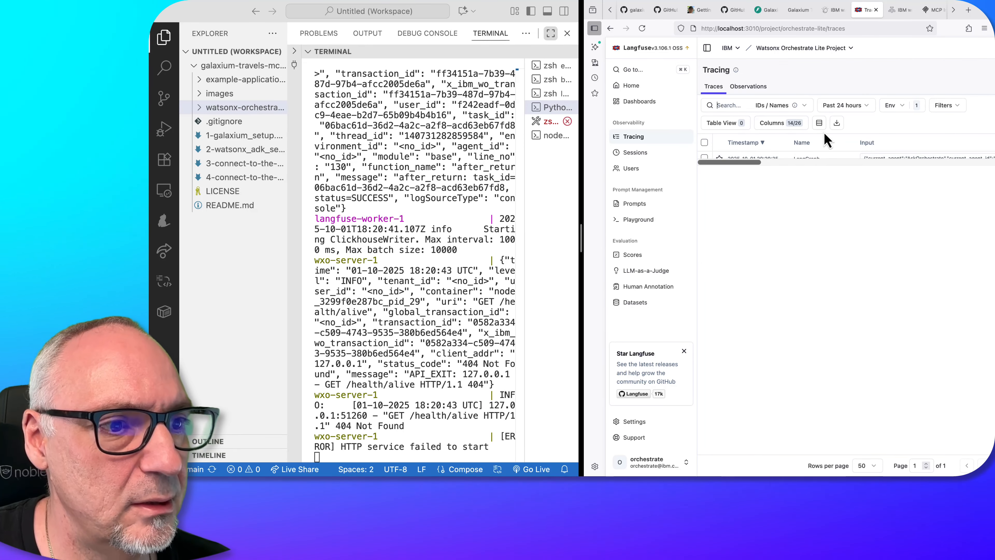
click(754, 159)
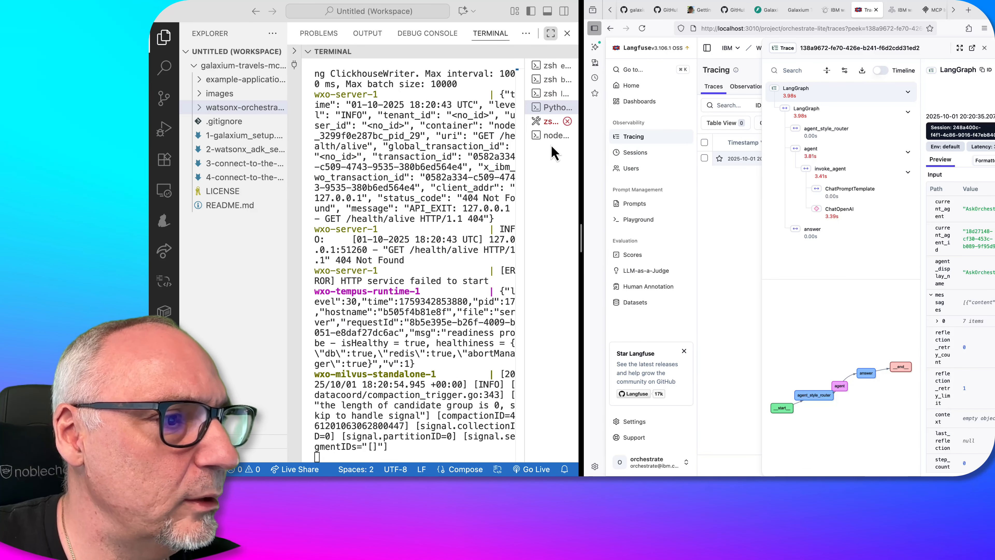
Open a new integrated terminal in the watsonx-orchestrate-adk folder
click(555, 94)
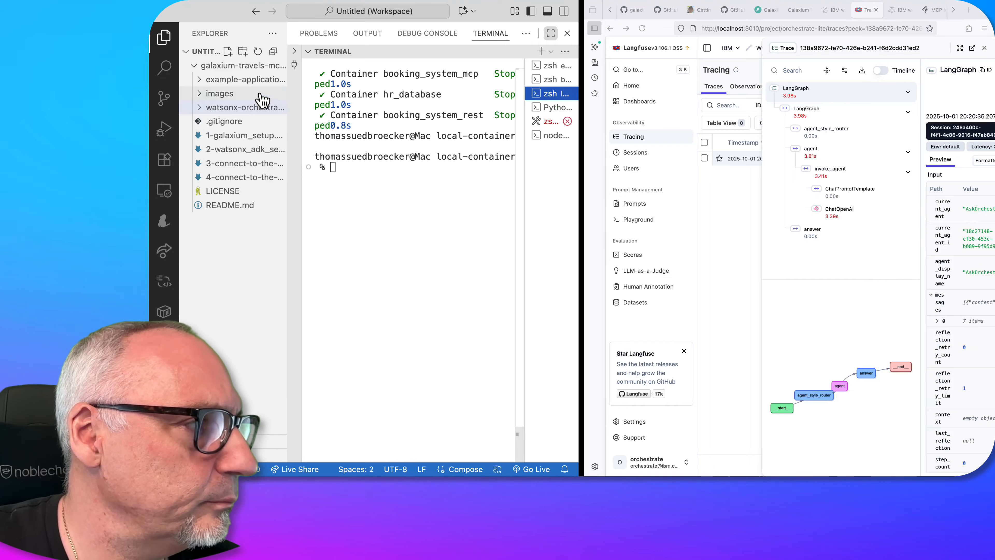
right_click(251, 108)
click(288, 143)
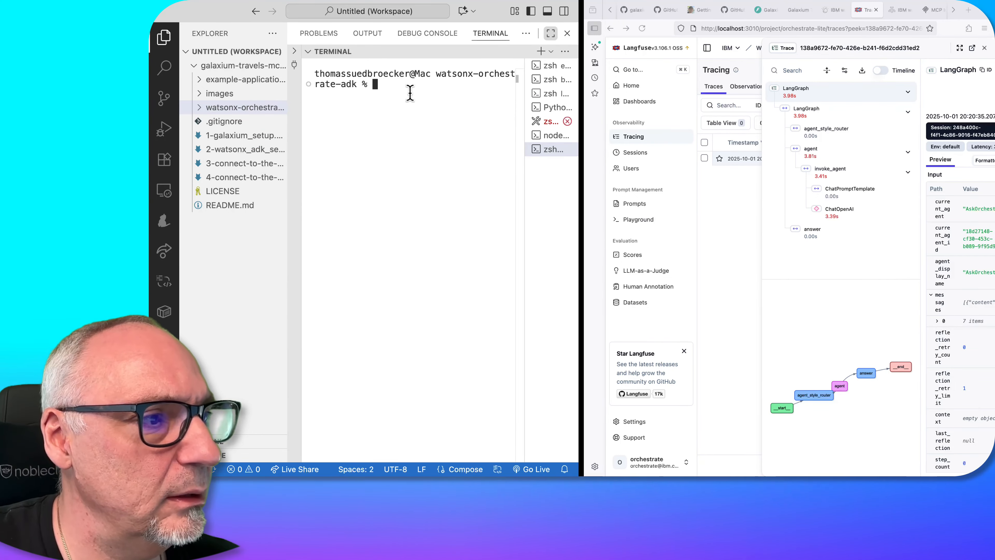
Go back to the repository README and open the "Connect to MCP Gateway and MCP server" guide at Step 1
click(665, 12)
click(633, 11)
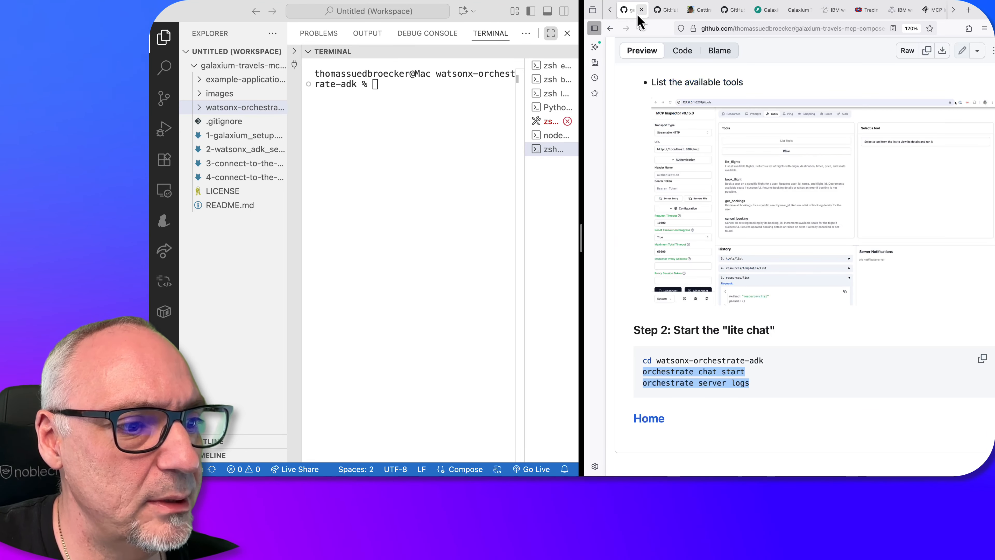
scroll(678, 83, up, 5)
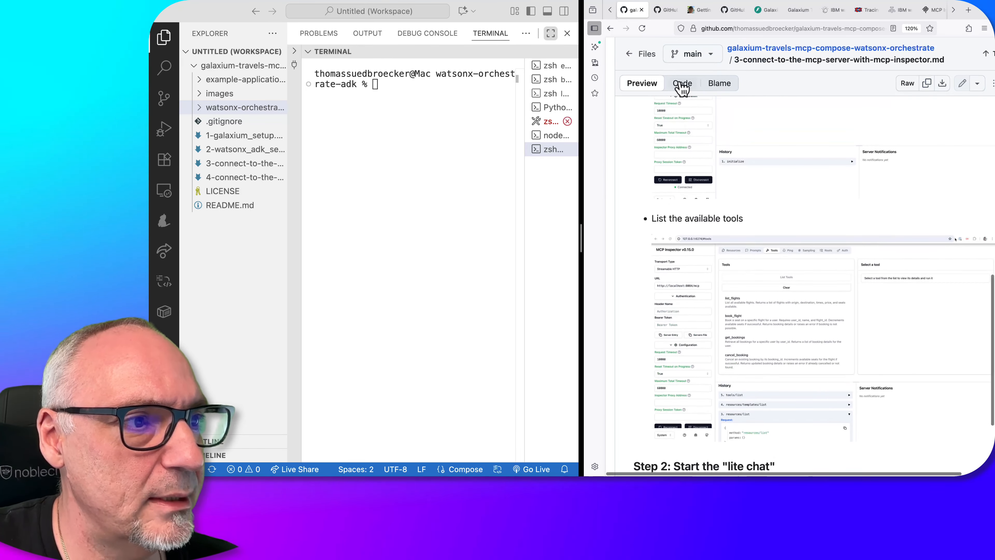
click(611, 29)
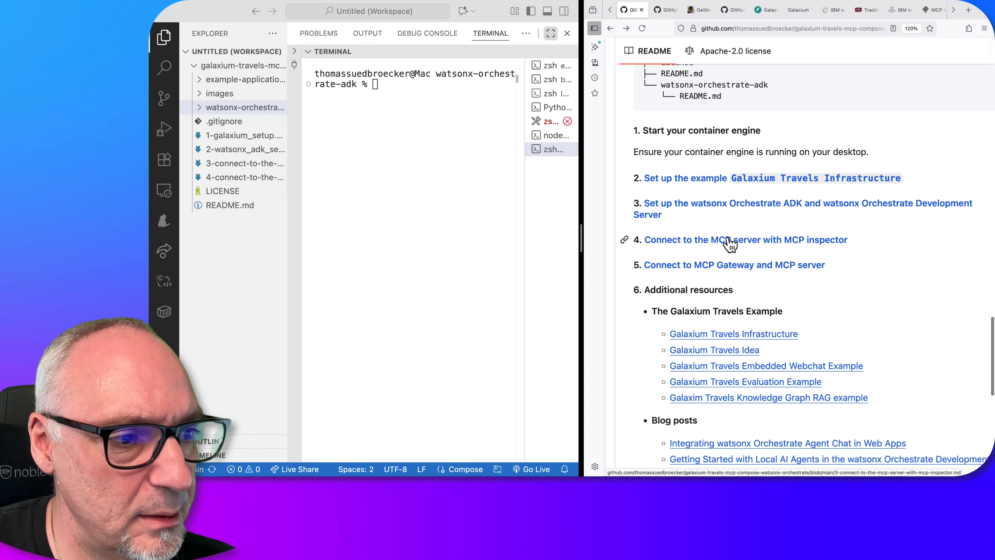
click(717, 263)
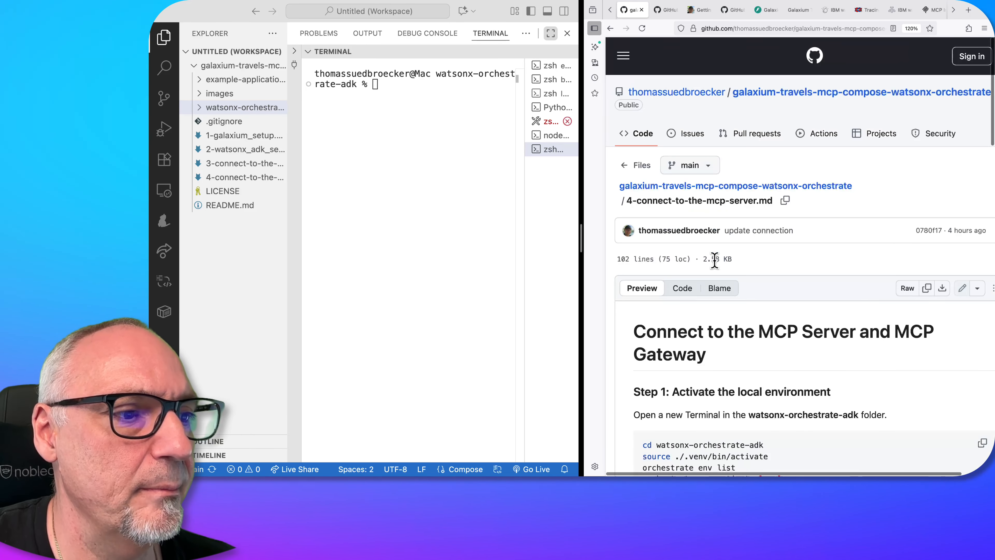
scroll(716, 265, down, 5)
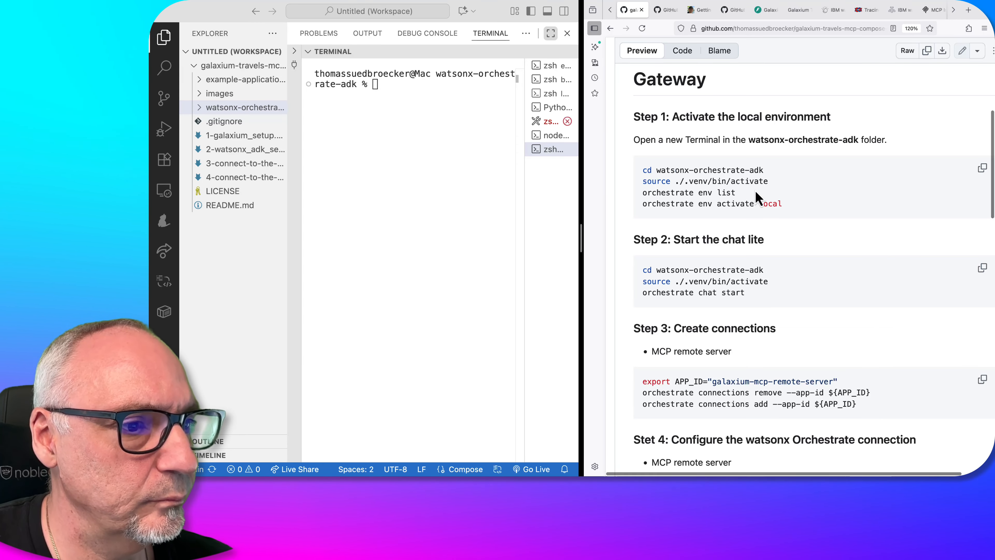
Copy the guide's Step 1 commands into the new terminal to activate .venv, list the environments and activate local
drag(788, 204, 664, 196)
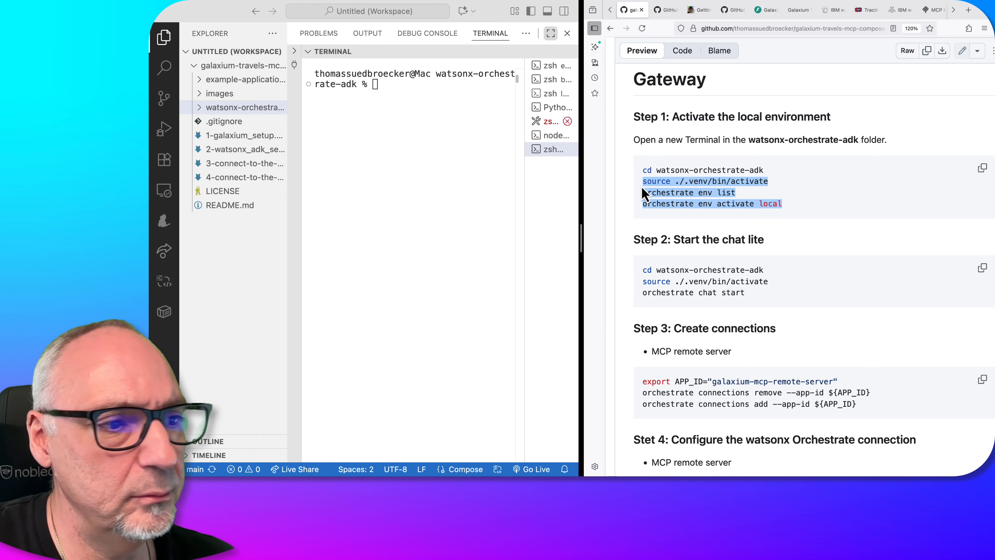
click(406, 93)
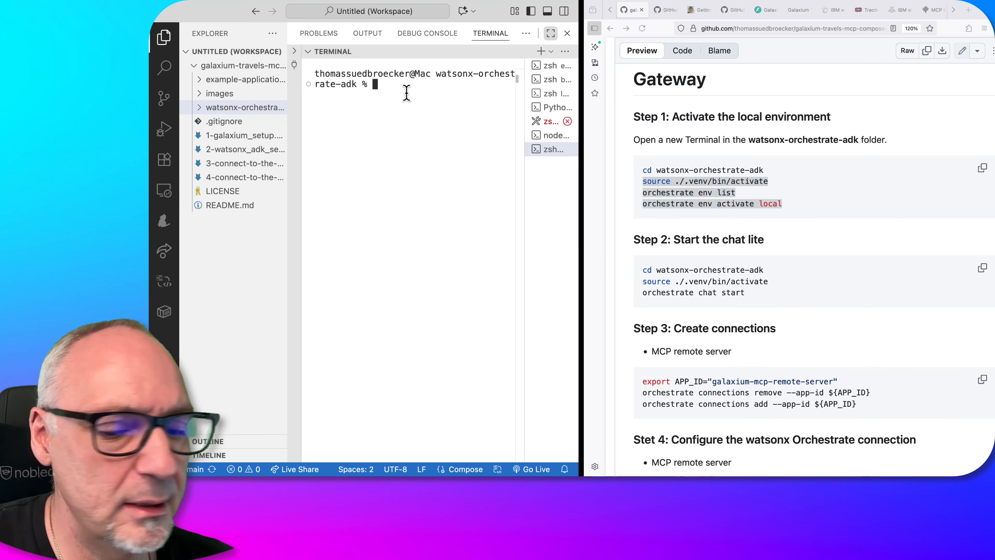
key(super+v)
key(Return)
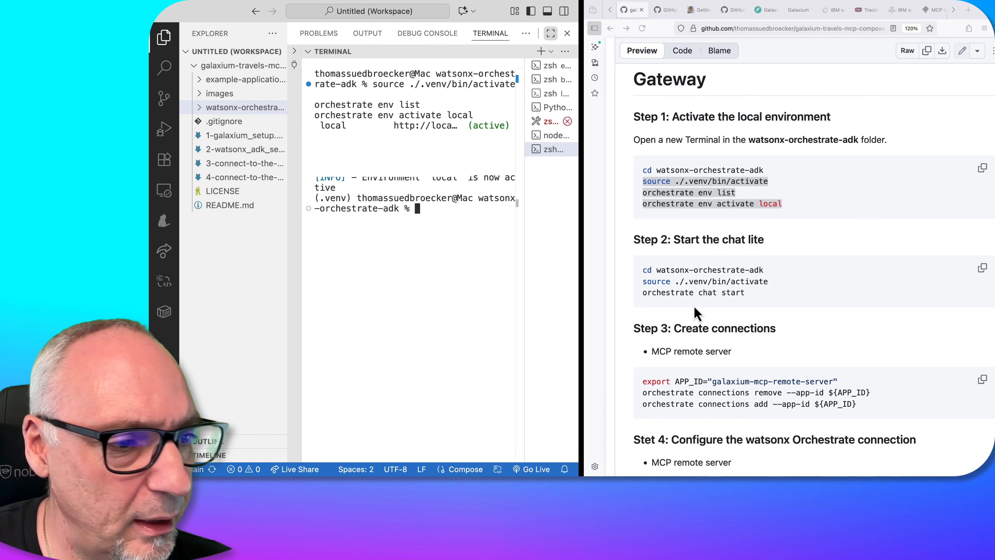
Bring the guide's Step 3 "Create connections" section into view and clear the terminal in the watsonx-orchestrate-adk folder
scroll(747, 281, down, 5)
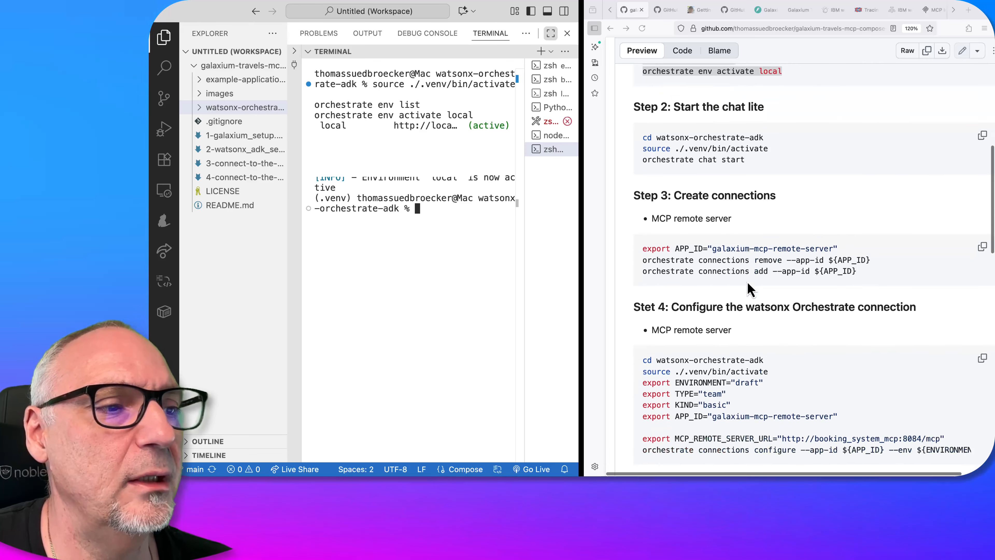
scroll(747, 282, down, 1)
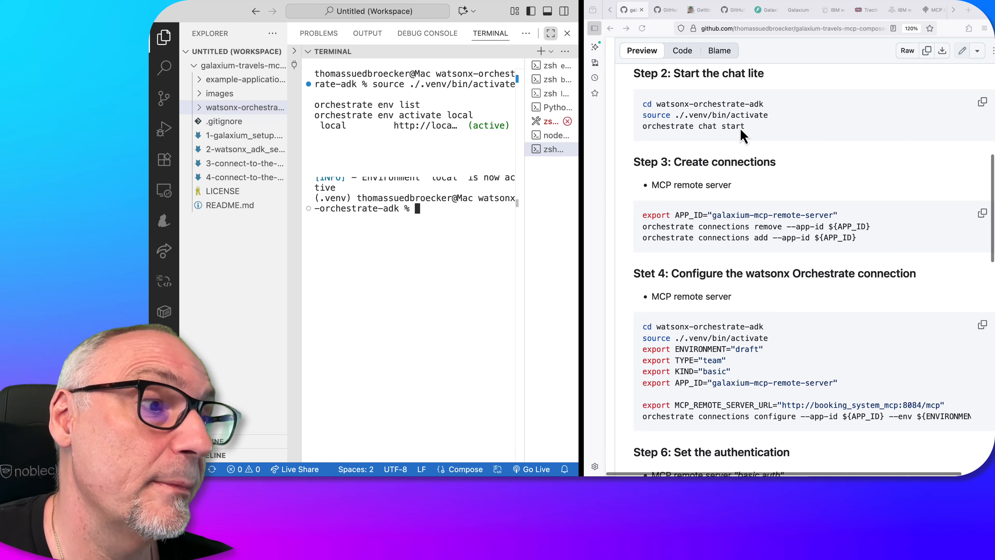
text(cl)
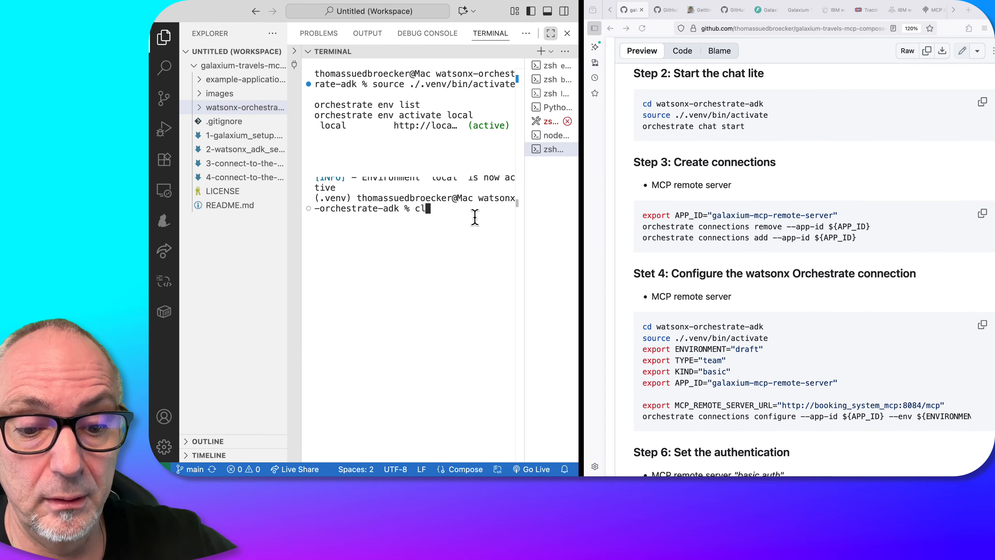
text(ear)
key(Return)
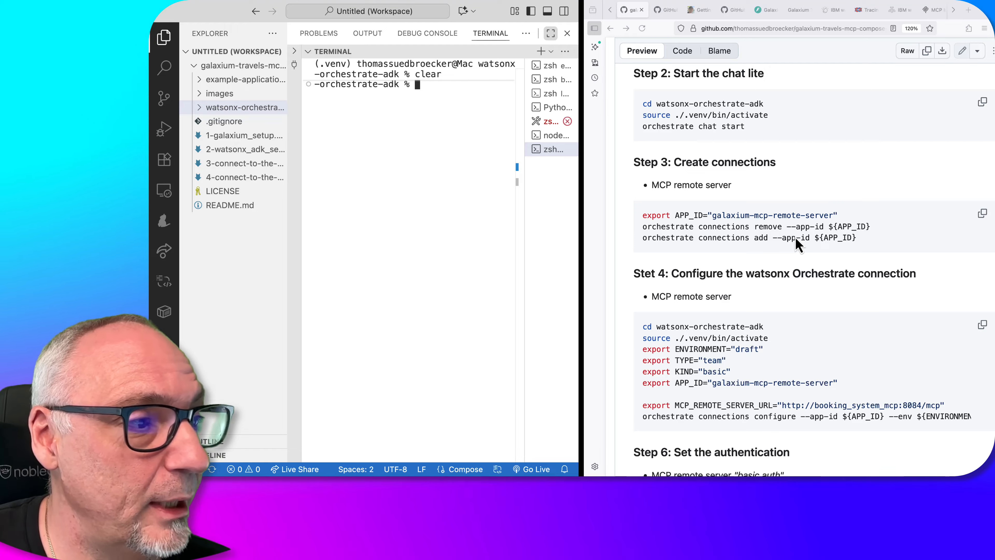
Check the architecture slide for the connection between watsonx Orchestrate and the Booking System MCP server, and return to the guide
key(ctrl+Left)
key(Right)
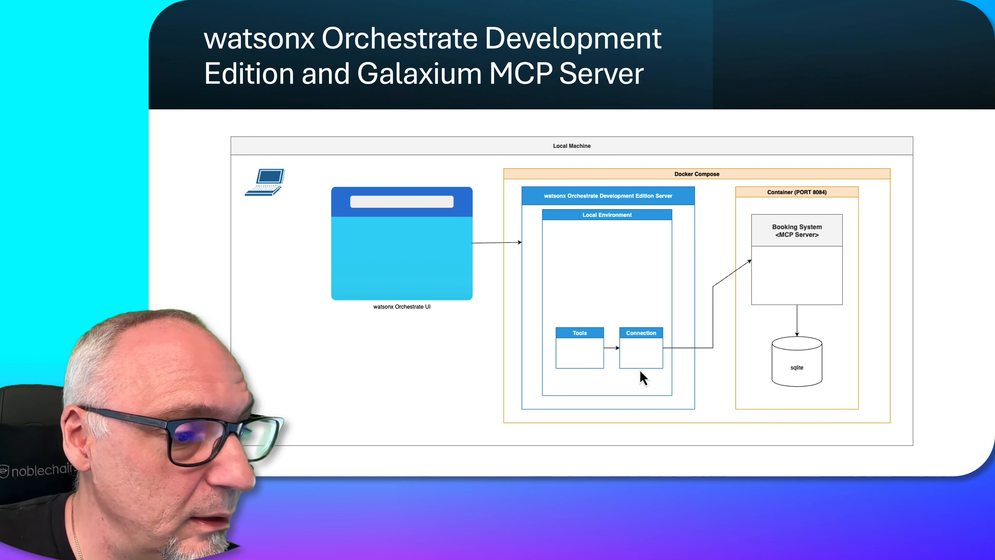
key(ctrl+Right)
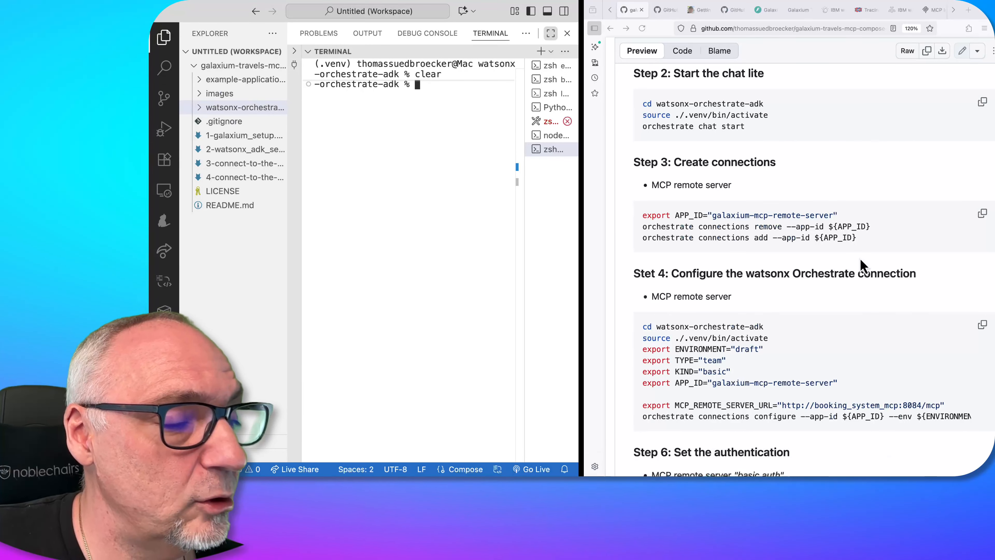
Copy the guide's Step 3 commands into the terminal and run them to remove and re-add the galaxium-mcp-remote-server connection
click(756, 114)
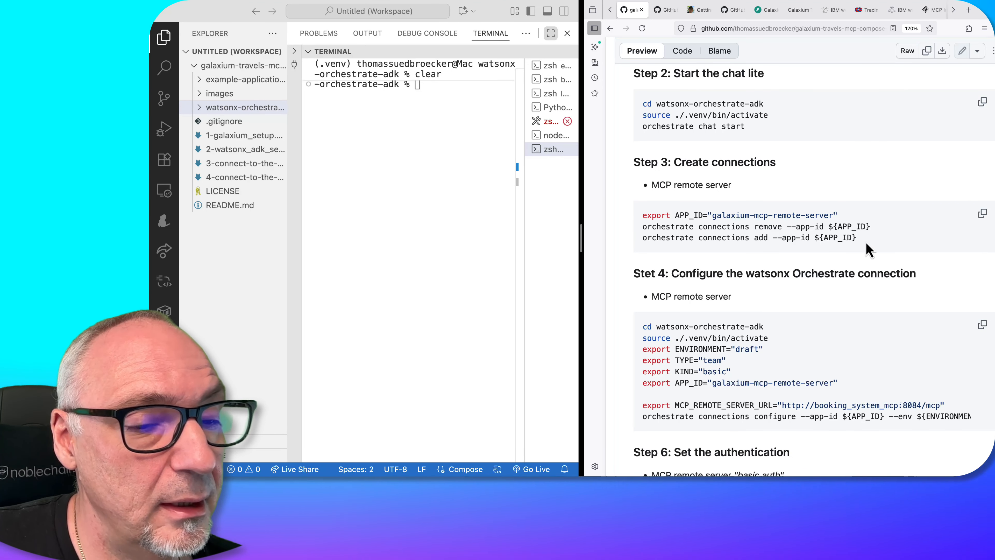
triple_click(822, 231)
key(super+c)
click(438, 115)
key(super+v)
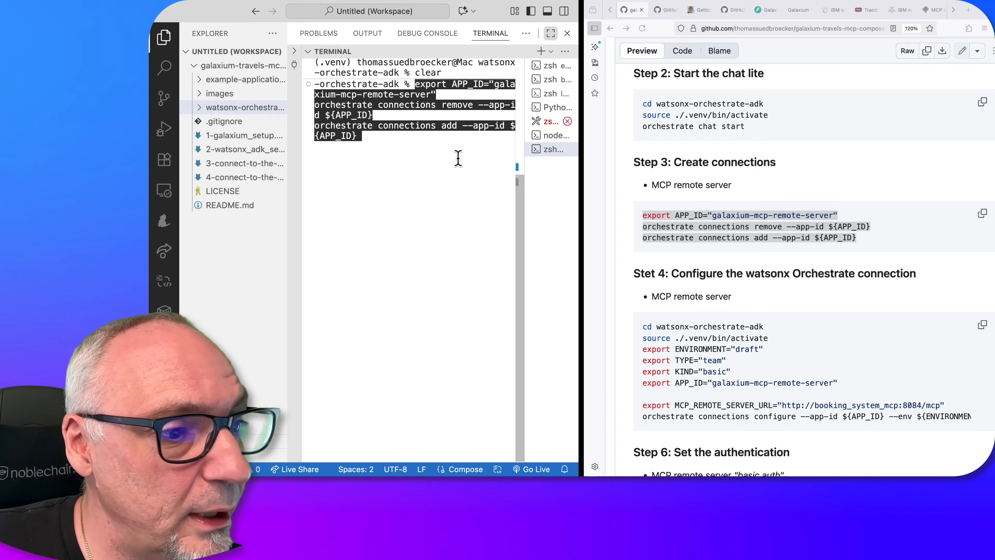
key(Return)
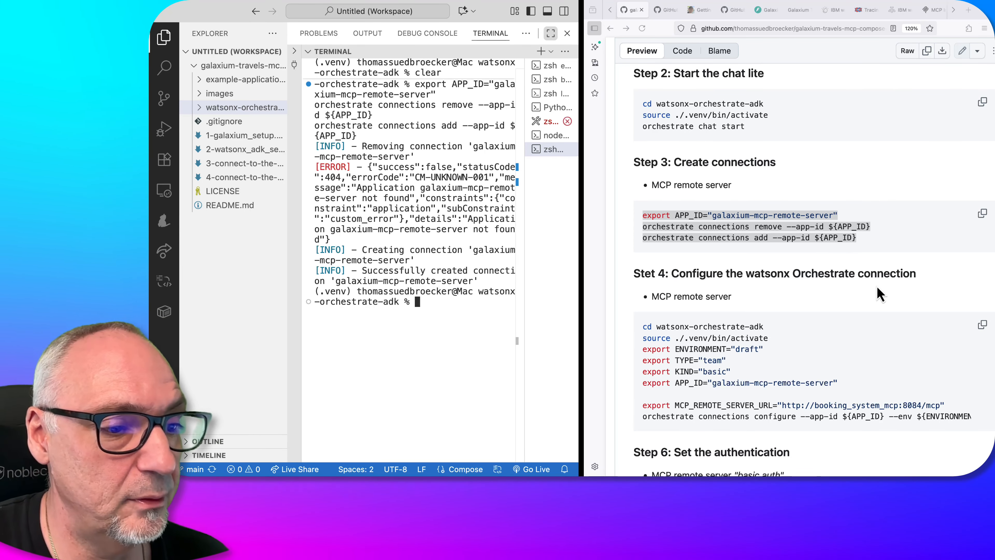
Examine the guide's Step 4 commands for configuring the MCP remote server connection, starting with the ENVIRONMENT variable set to "draft"
scroll(877, 286, down, 4)
click(720, 197)
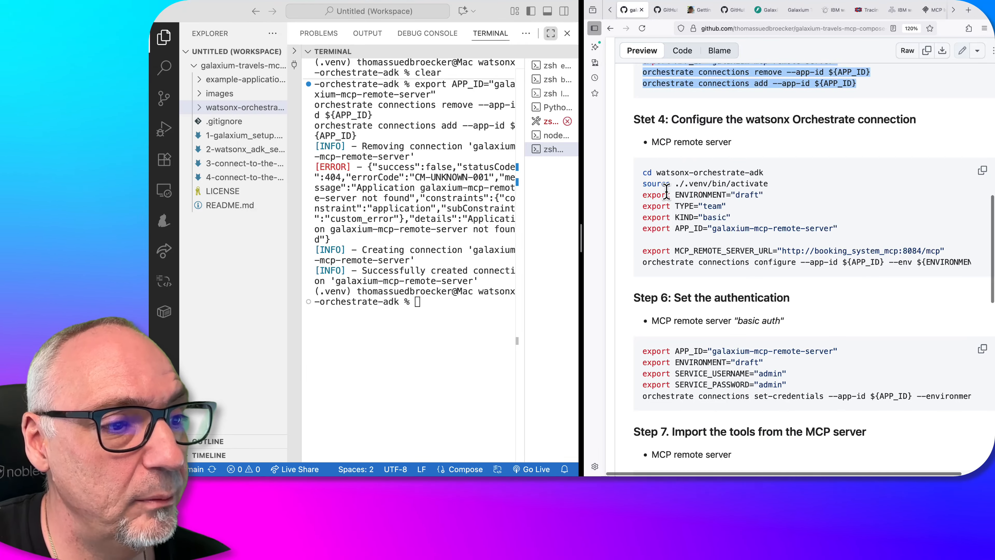
click(643, 191)
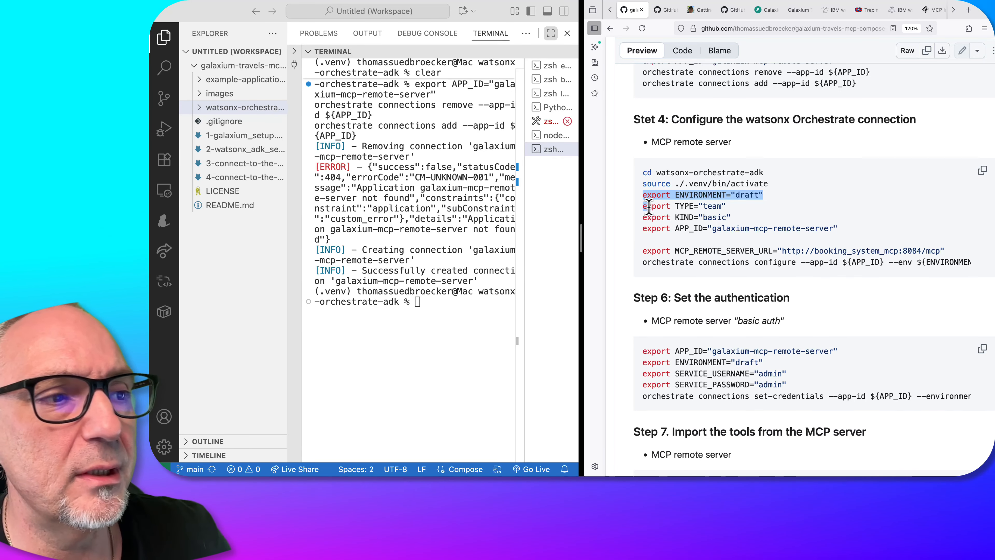
click(759, 192)
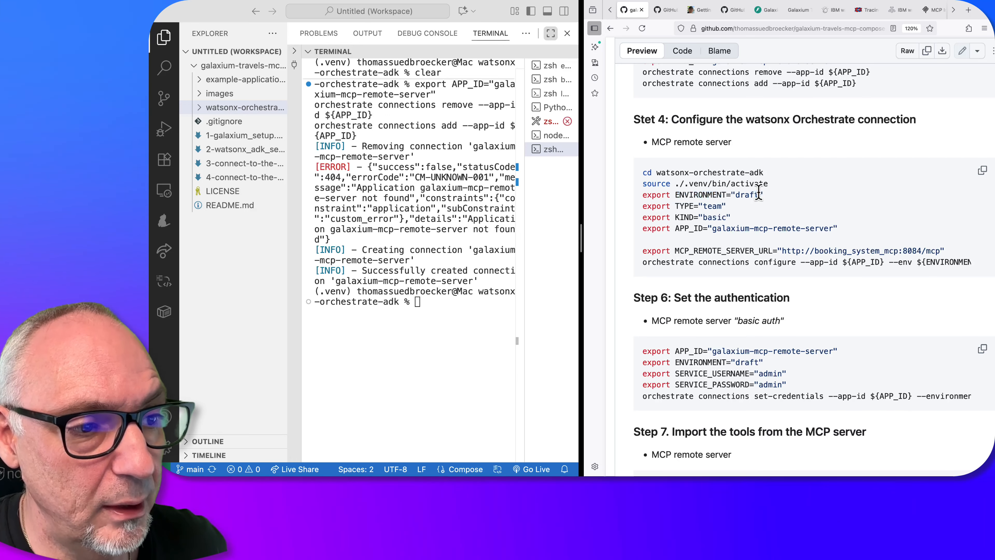
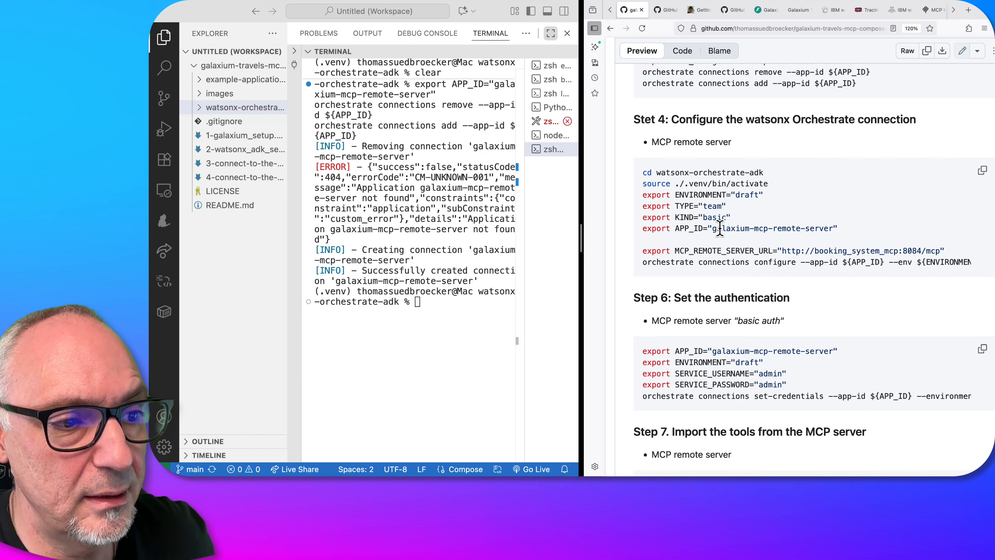
Check the guide's Step 4 configuration commands against the architecture slide, focusing on the booking_system_mcp host in MCP_REMOTE_SERVER_URL
scroll(725, 219, up, 3)
scroll(742, 188, up, 1)
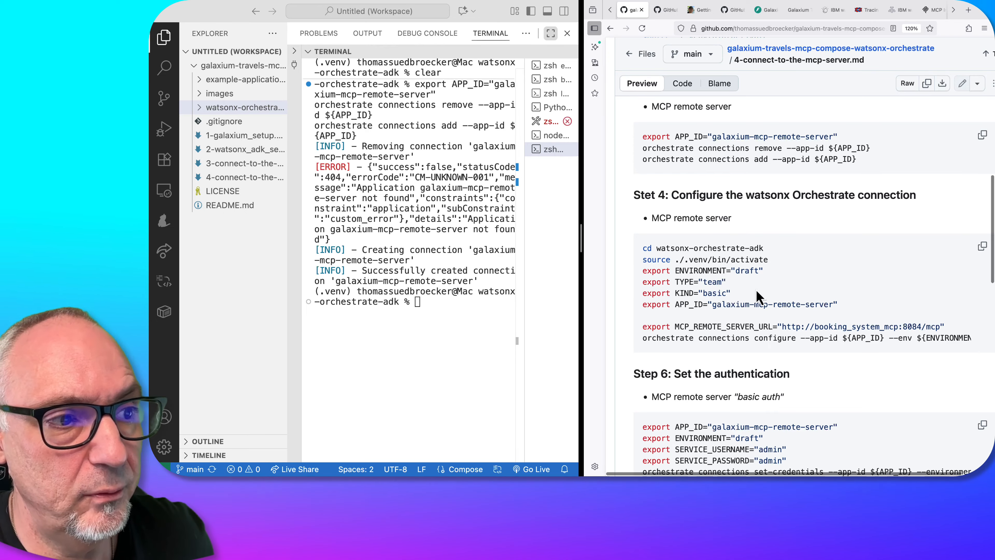
scroll(758, 290, down, 1)
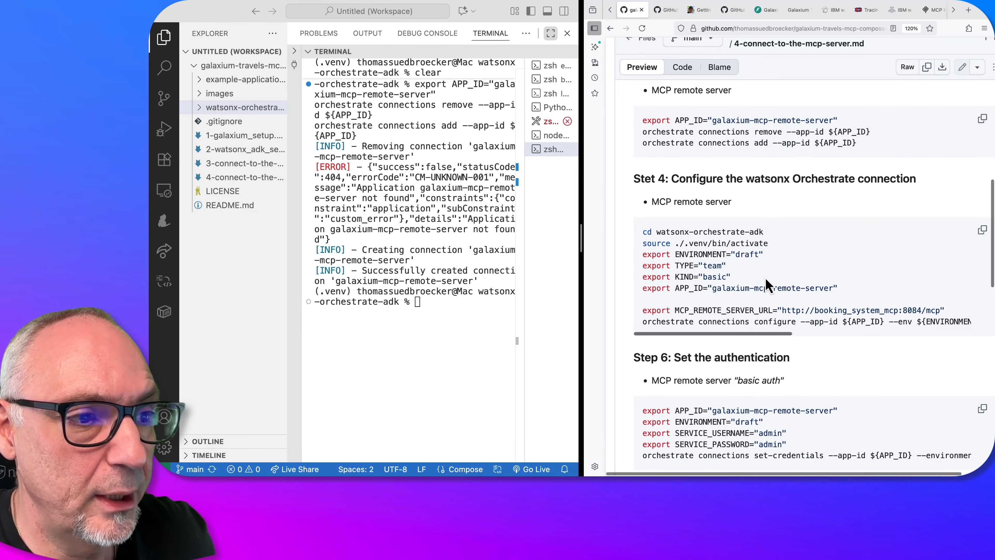
scroll(761, 286, down, 1)
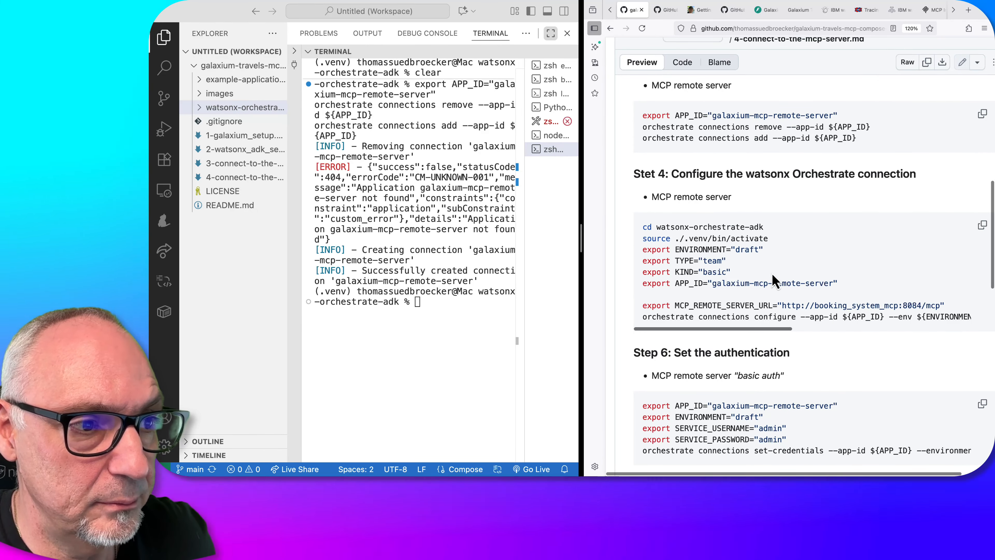
scroll(774, 281, down, 1)
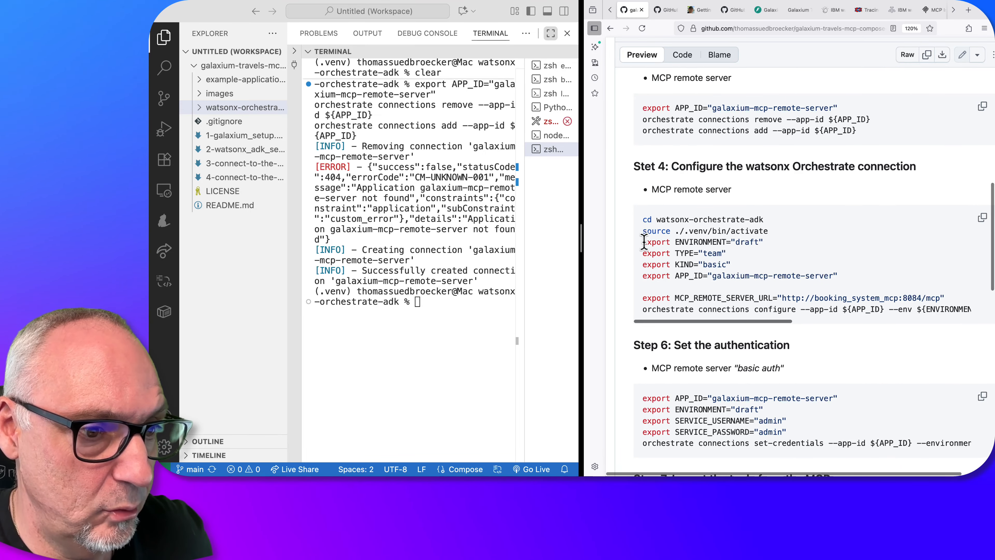
drag(645, 241, 797, 342)
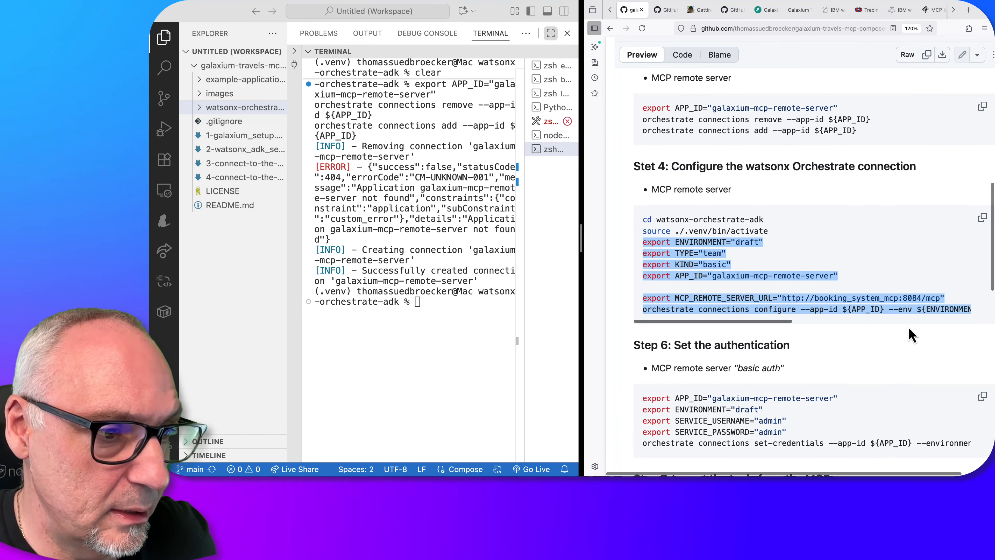
click(857, 279)
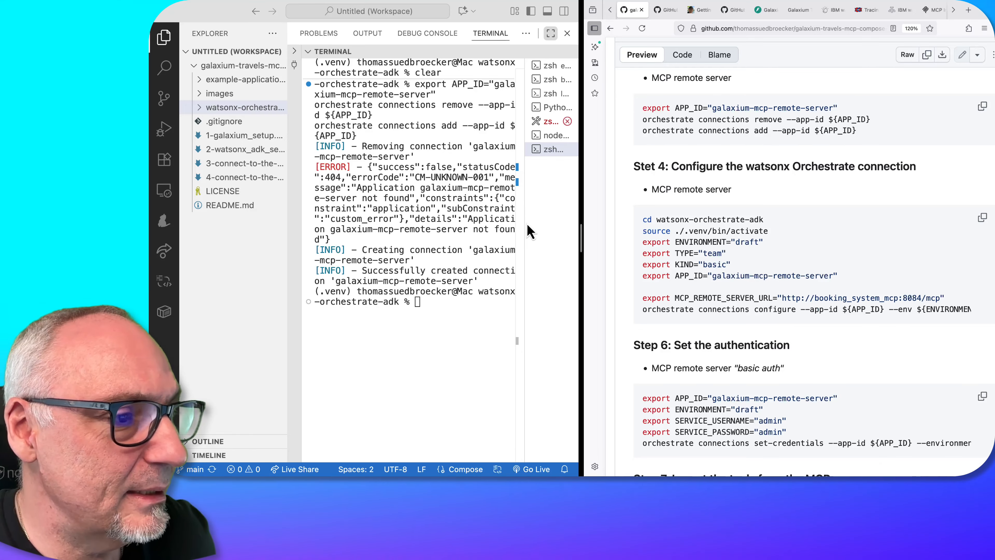
key(ctrl+Left)
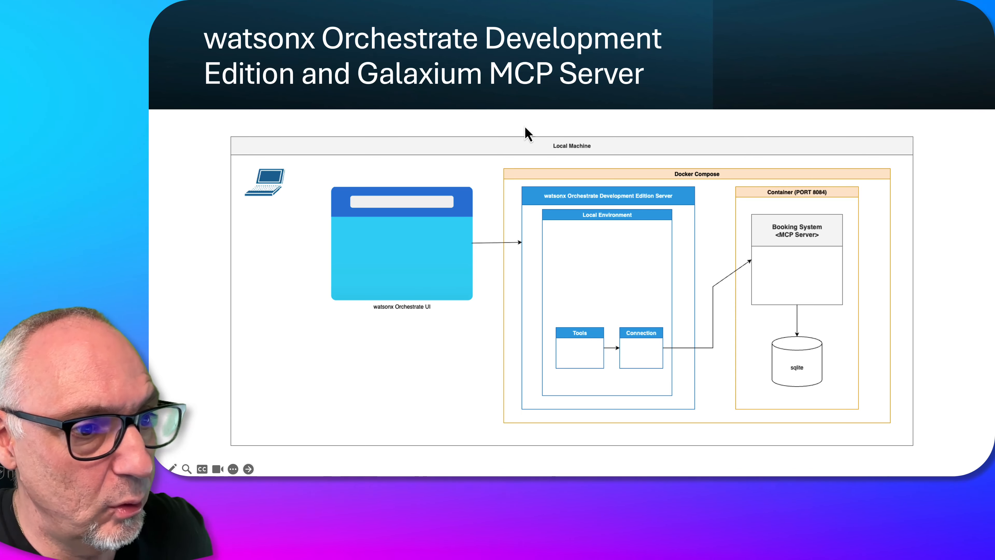
key(ctrl+Right)
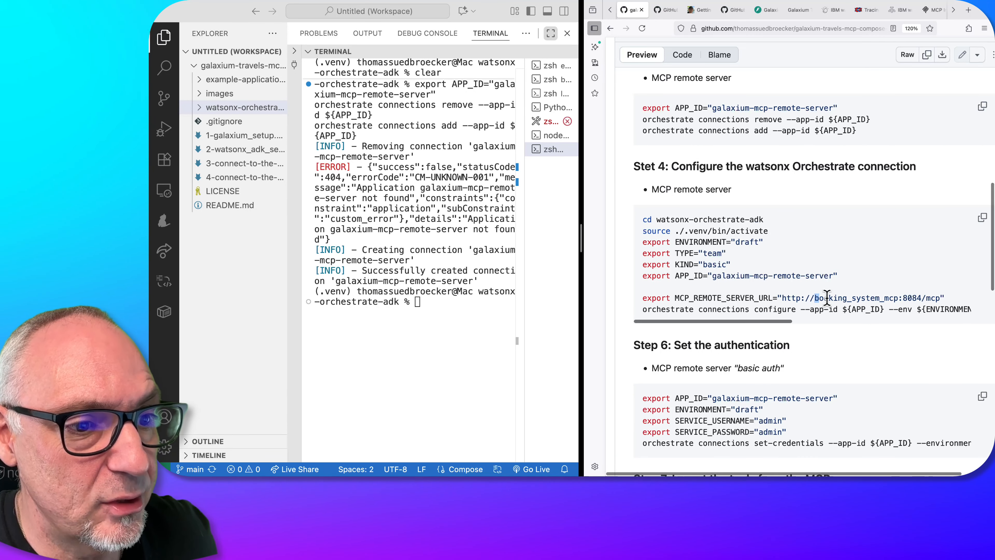
drag(826, 298, 642, 298)
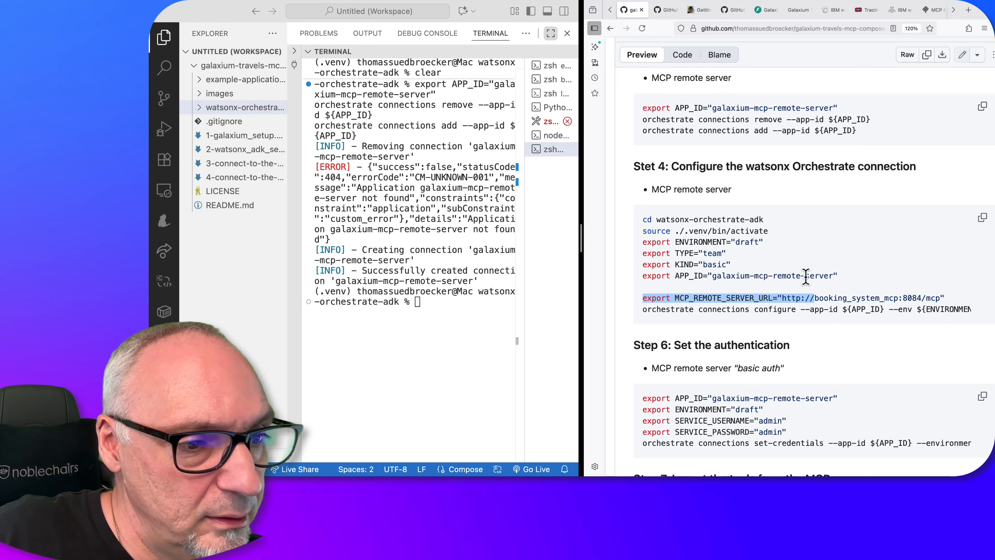
click(814, 298)
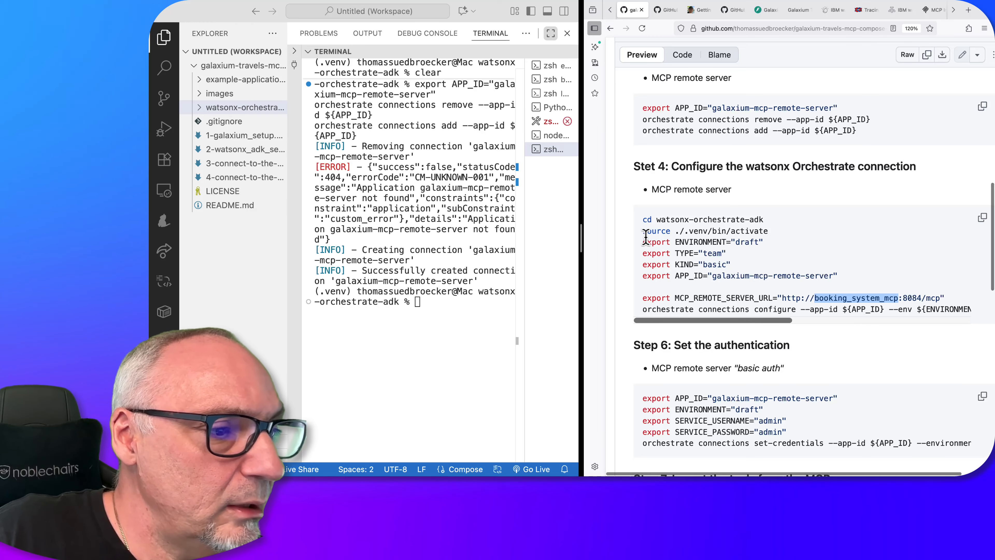
Run the guide's Step 4 commands from the ENVIRONMENT export through orchestrate connections configure in the terminal, and clear its output
drag(643, 240, 649, 334)
key(super+c)
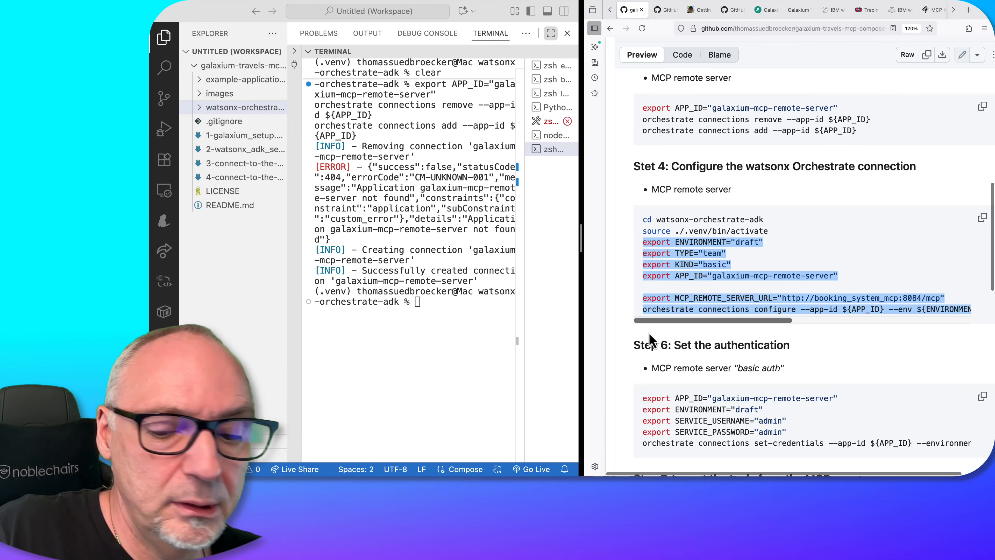
click(460, 307)
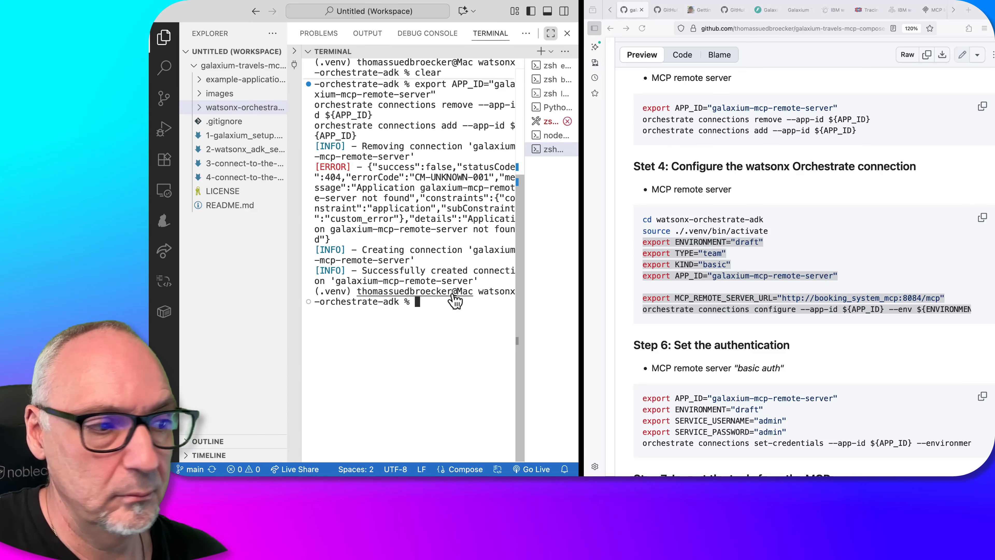
key(super+v)
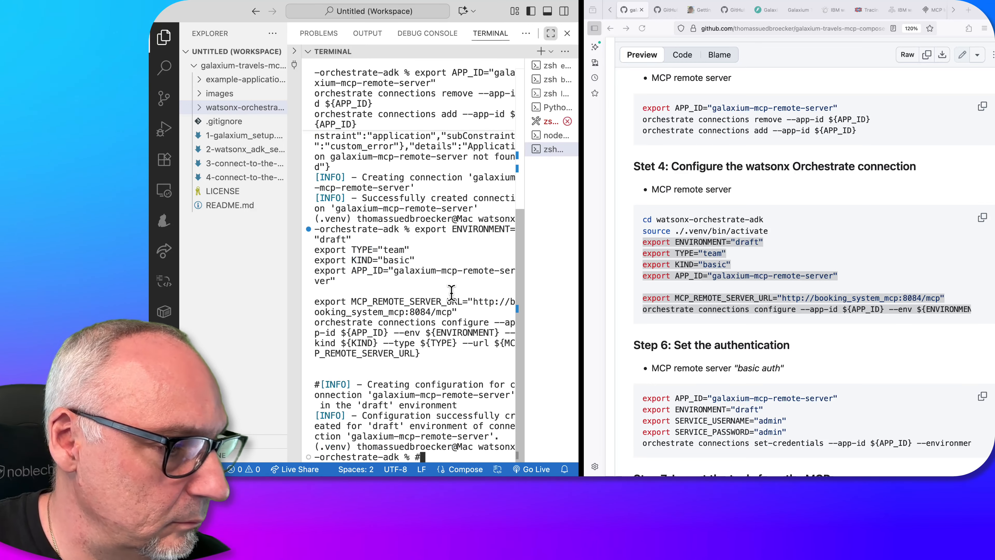
scroll(728, 280, down, 1)
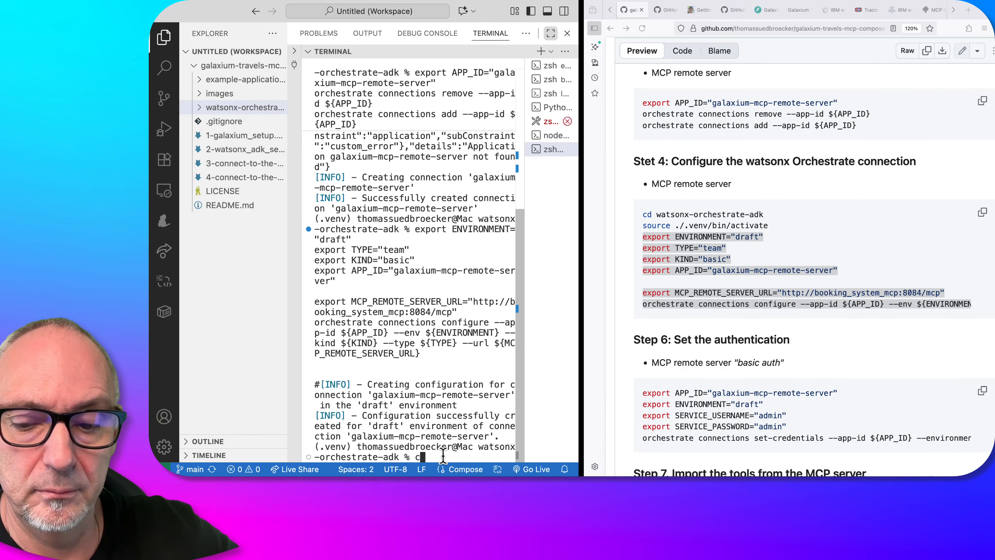
text(clear)
key(Return)
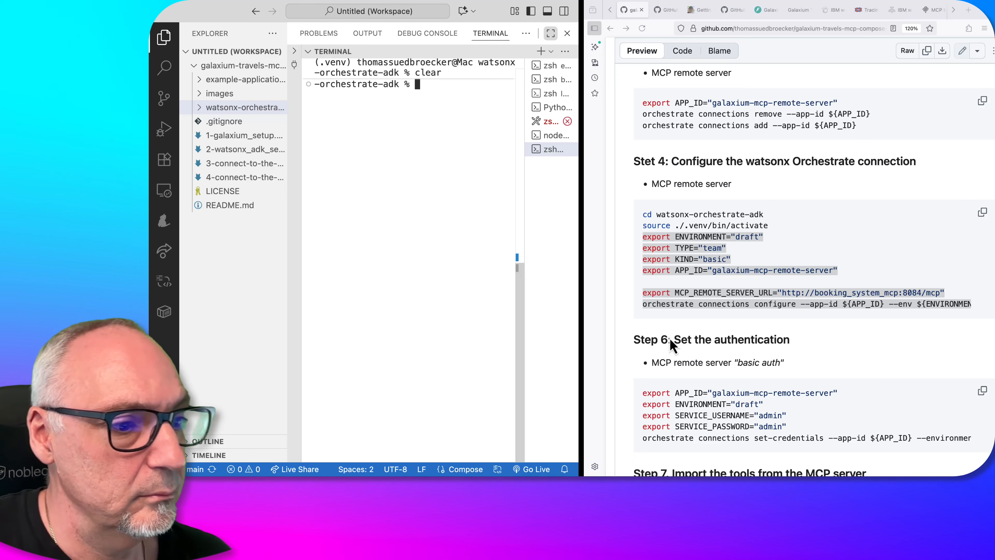
Copy the guide's Step 6 commands into the terminal and run them to set the connection's service username and password for the draft environment
scroll(747, 362, down, 5)
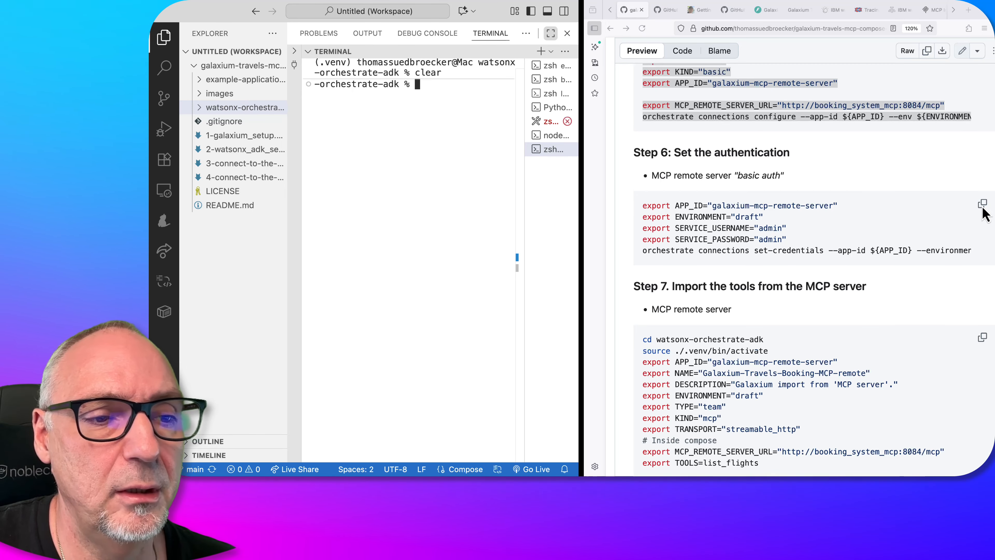
click(984, 210)
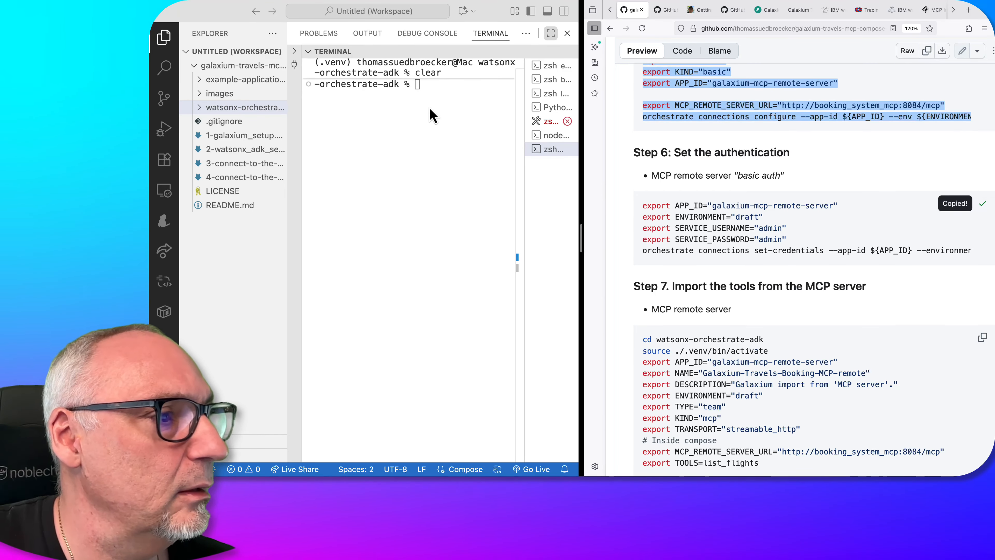
click(431, 92)
key(super+v)
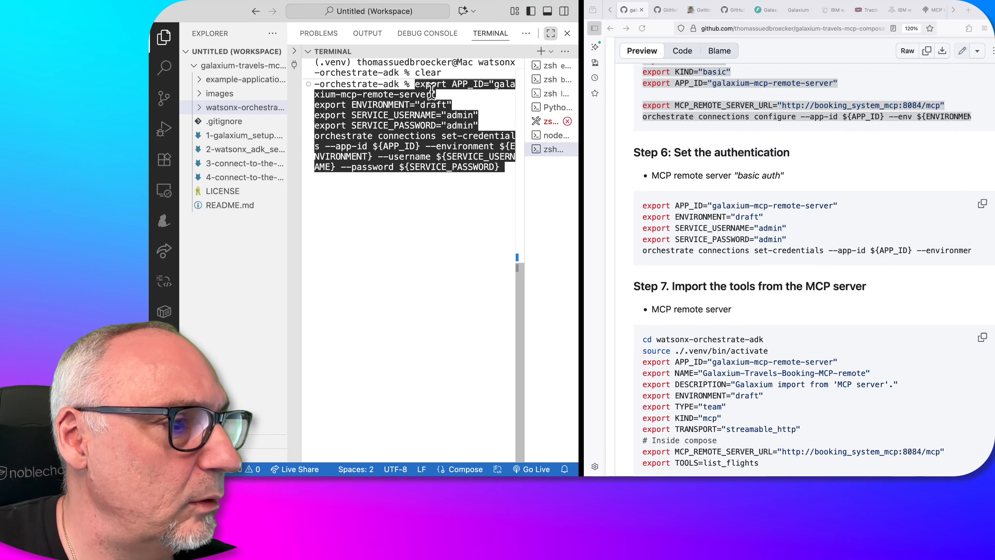
key(Return)
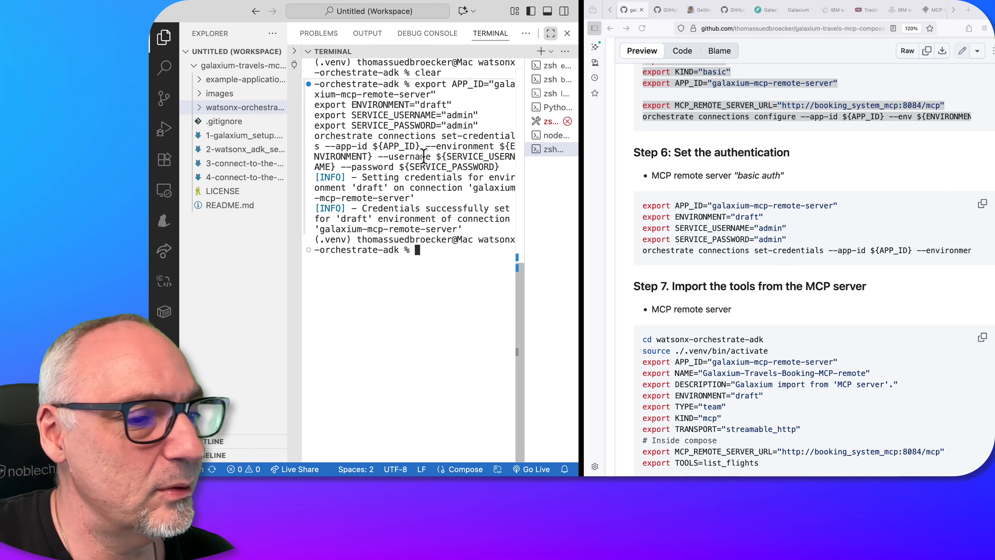
Check the Tools and Connection boxes on the architecture slide and the server's tools in MCP Inspector, and return to the guide's Step 7
key(ctrl+Left)
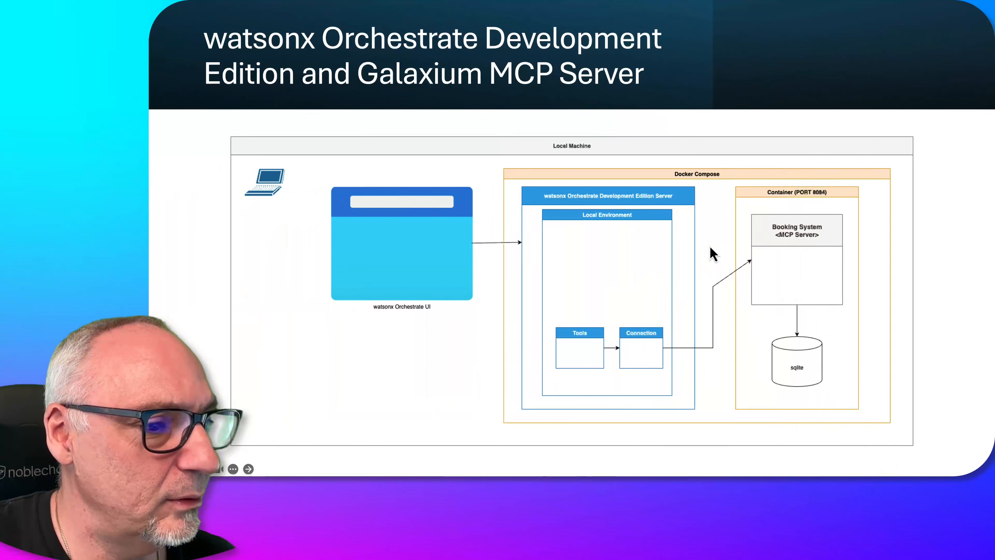
key(ctrl+Right)
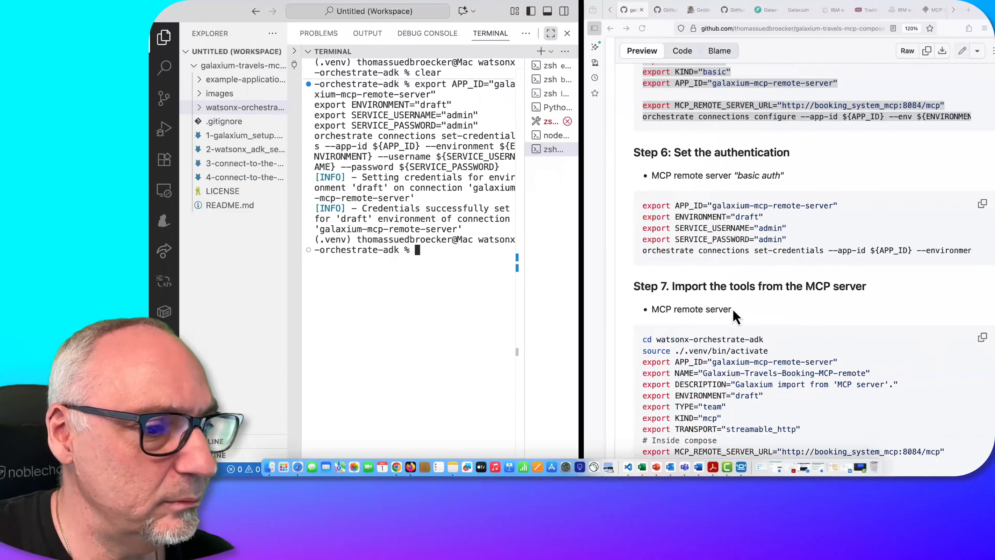
scroll(734, 315, down, 3)
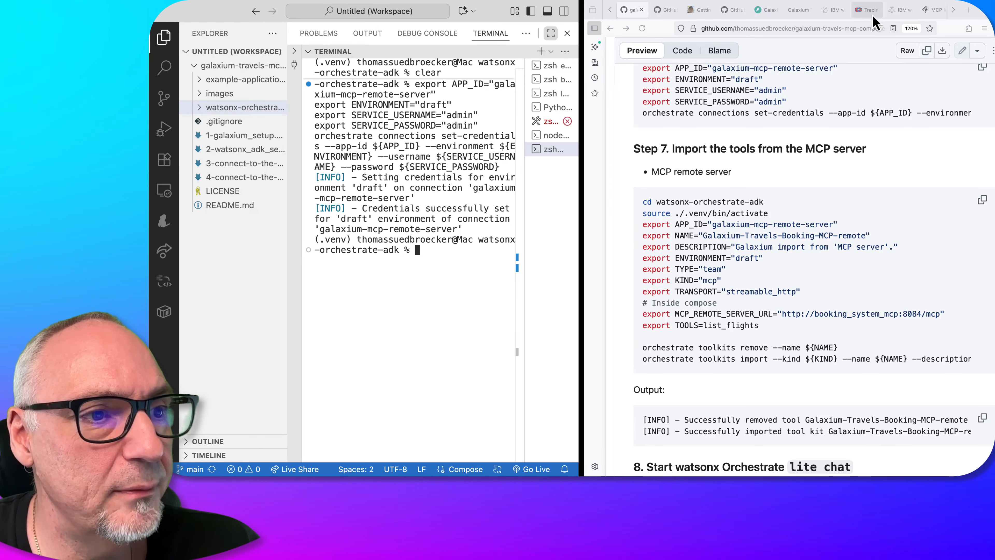
click(935, 10)
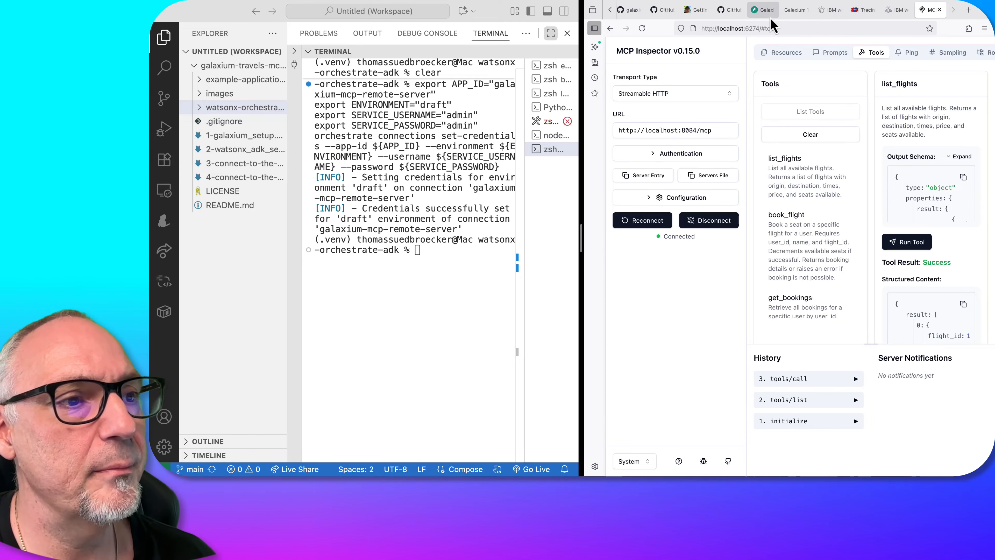
click(662, 10)
click(628, 16)
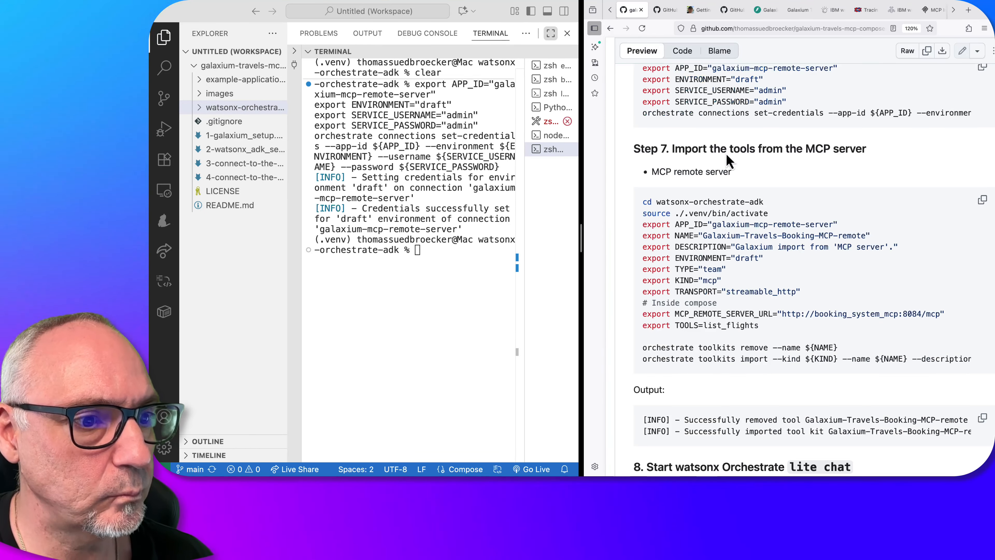
Run the guide's Step 7 commands from the APP_ID export onward in the terminal to import the list_flights tool as toolkit Galaxium-Travels-Booking-MCP-remote
scroll(715, 251, down, 2)
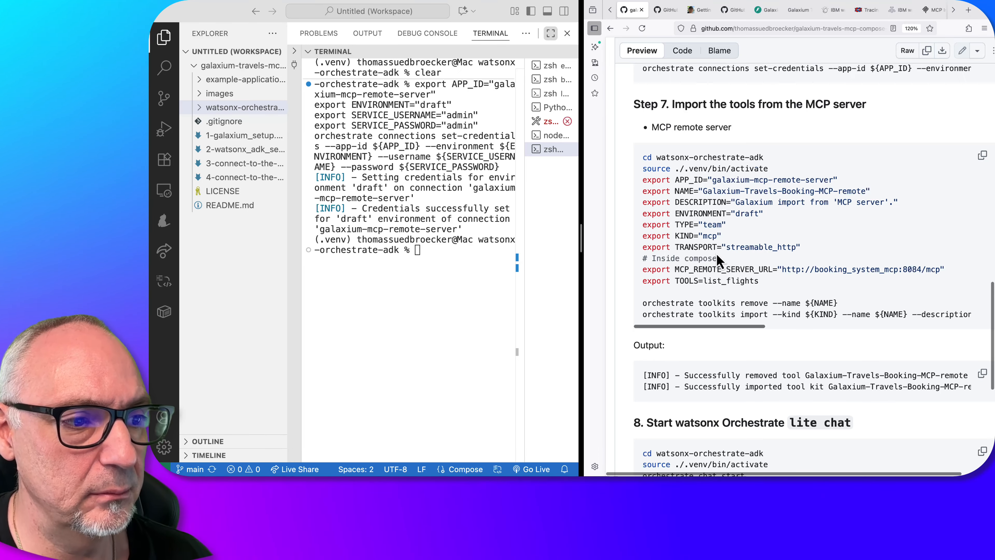
scroll(712, 249, down, 2)
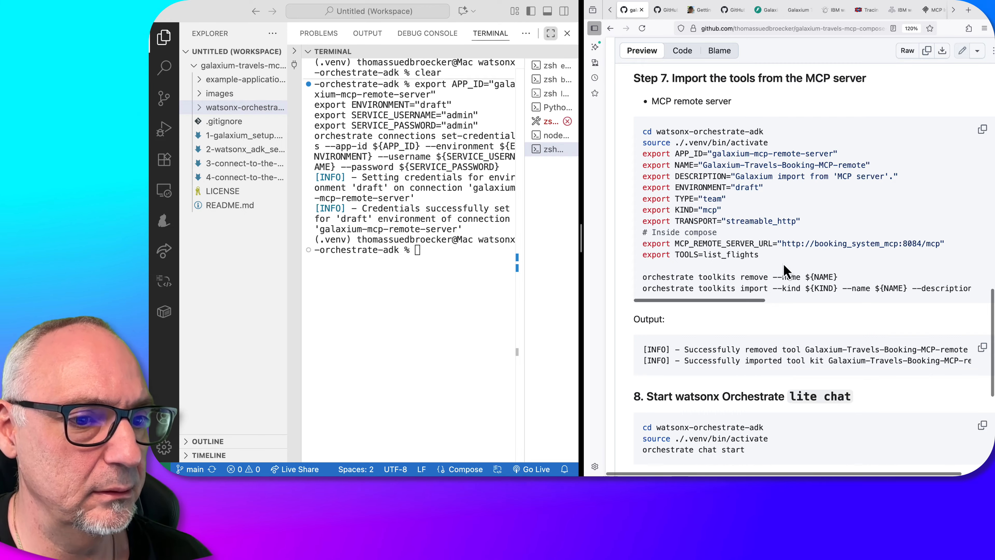
scroll(785, 270, right, 10)
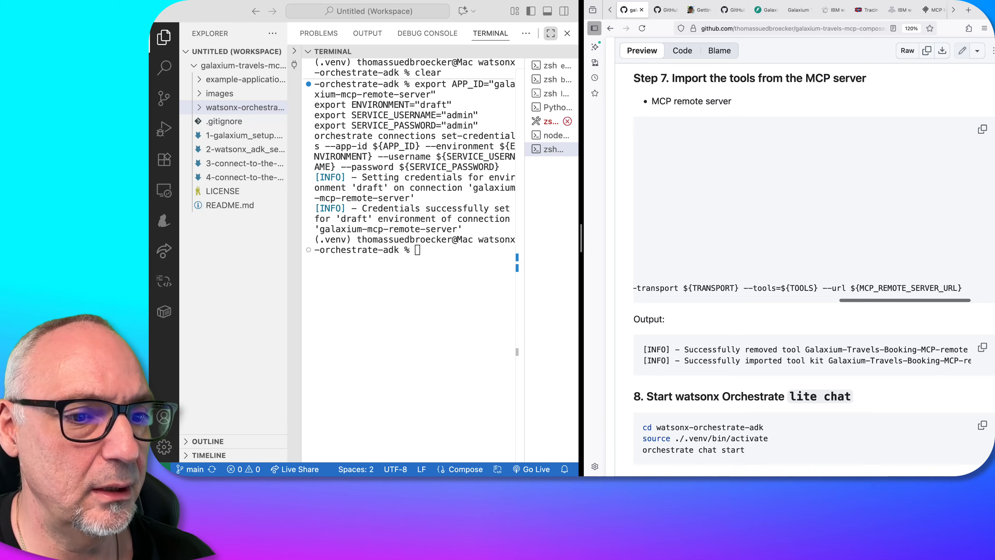
scroll(823, 255, left, 10)
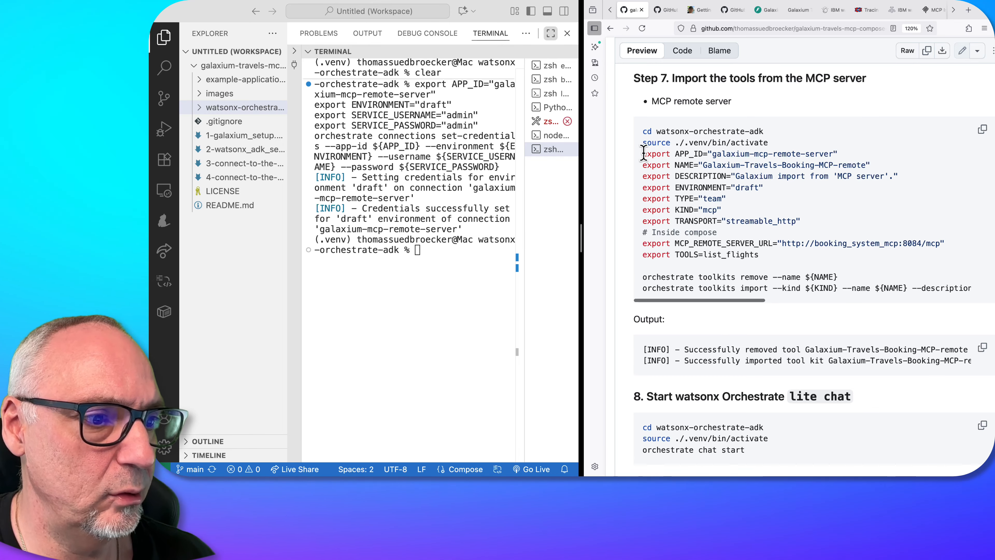
drag(642, 154, 688, 357)
key(super+c)
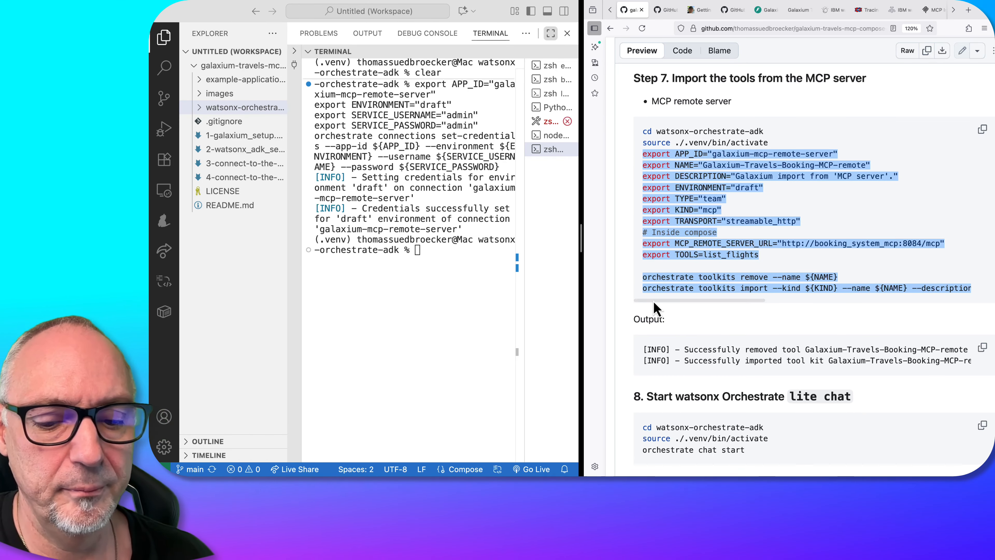
click(436, 247)
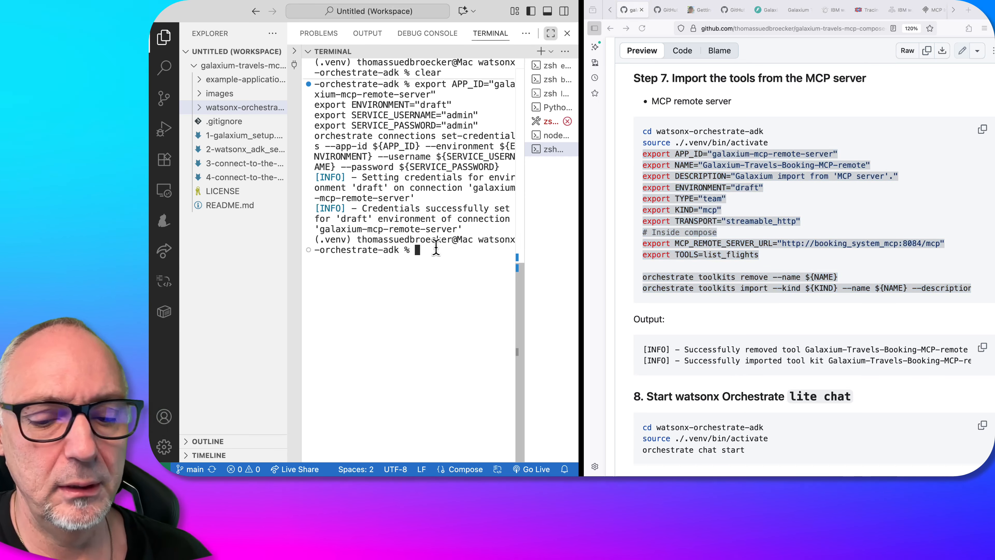
key(super+v)
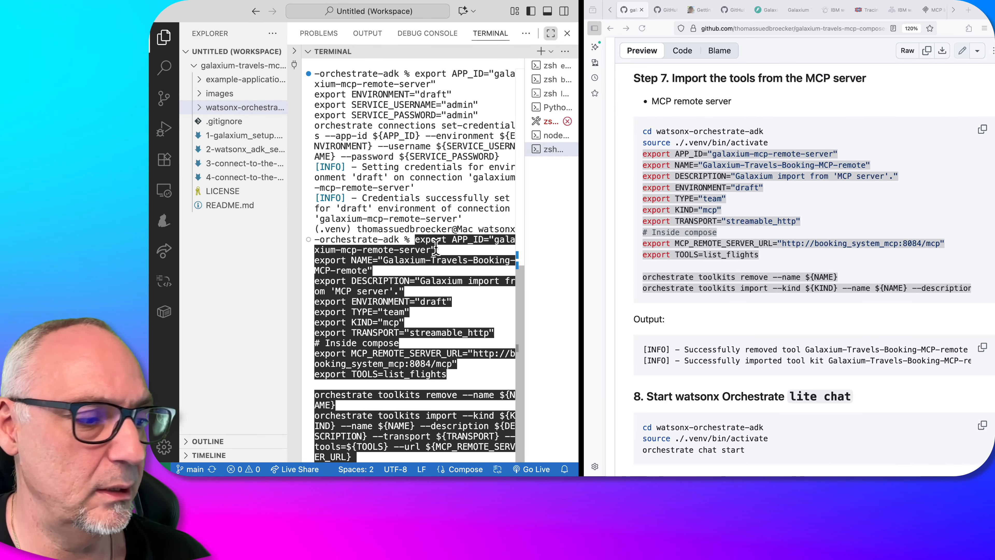
key(Return)
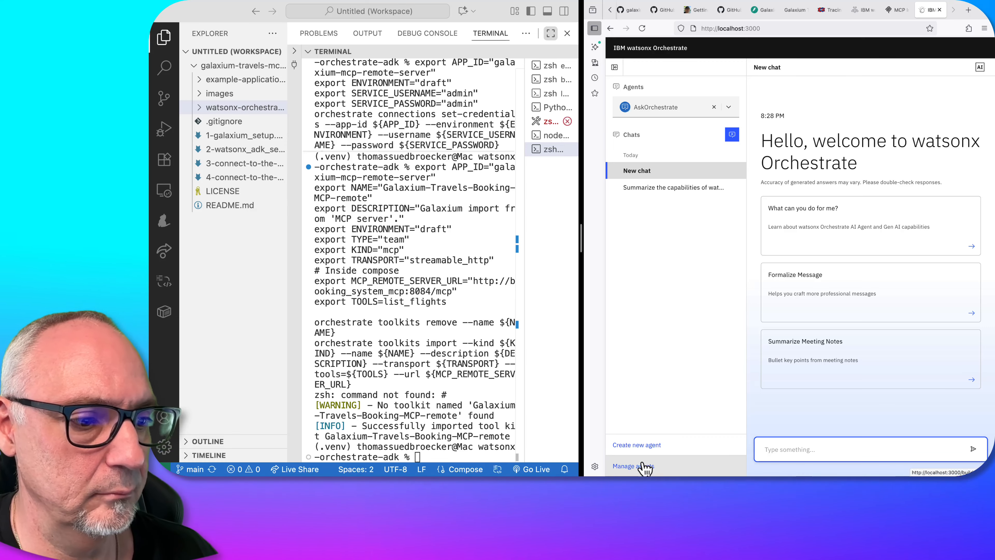
Open watsonx Orchestrate's agent management page and show "Build agents and tools" in a full-screen Chrome window
click(643, 466)
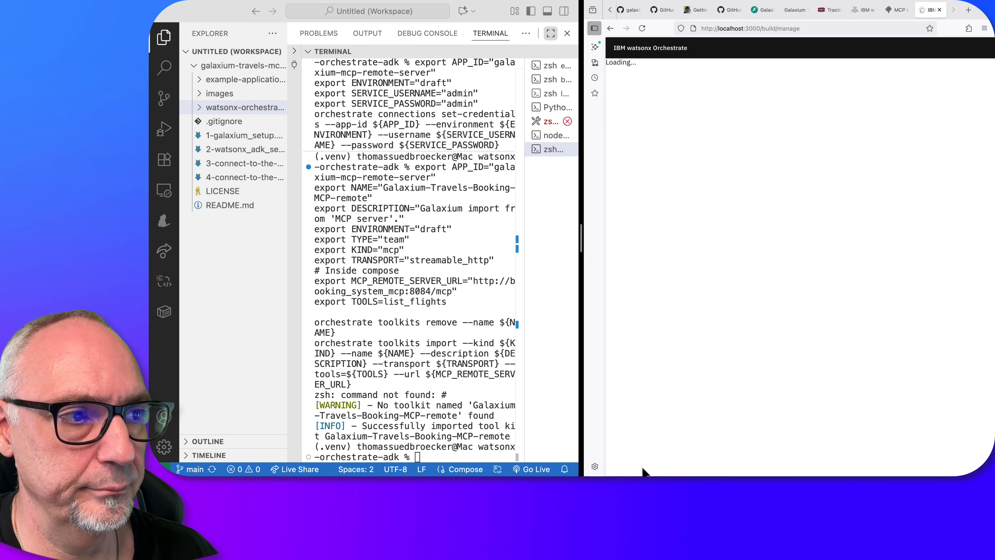
drag(579, 257, 448, 236)
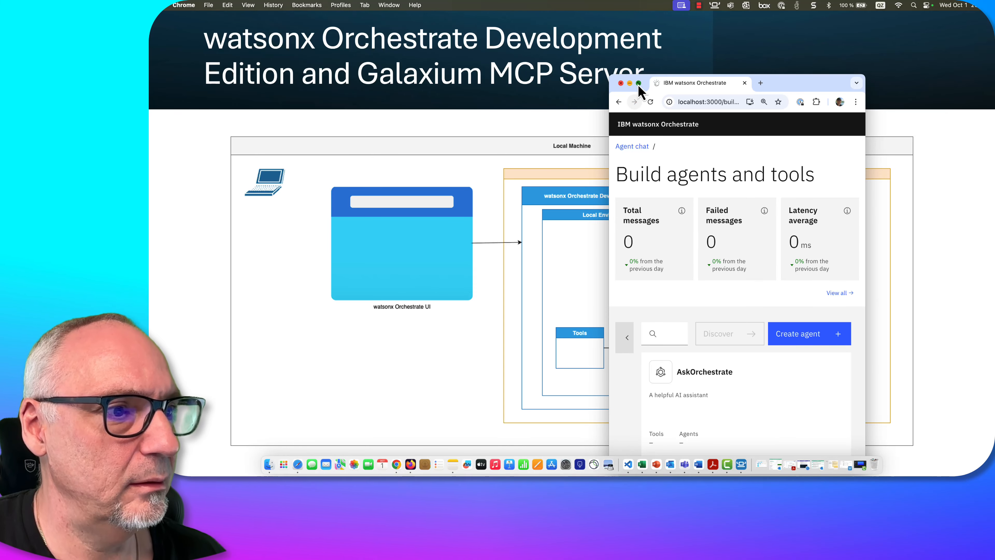
click(638, 84)
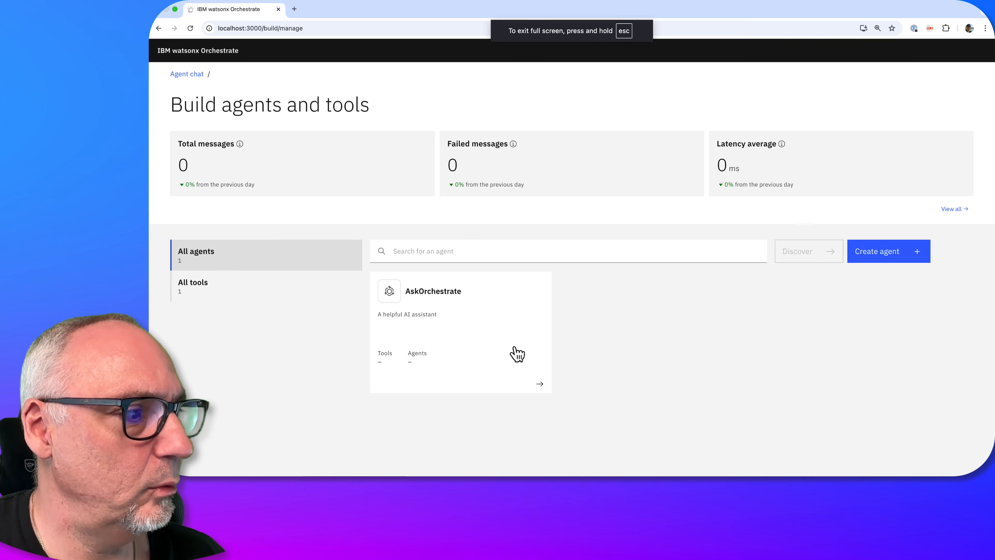
List all tools on the agent management page, and switch to the Firefox window showing the same page
click(244, 295)
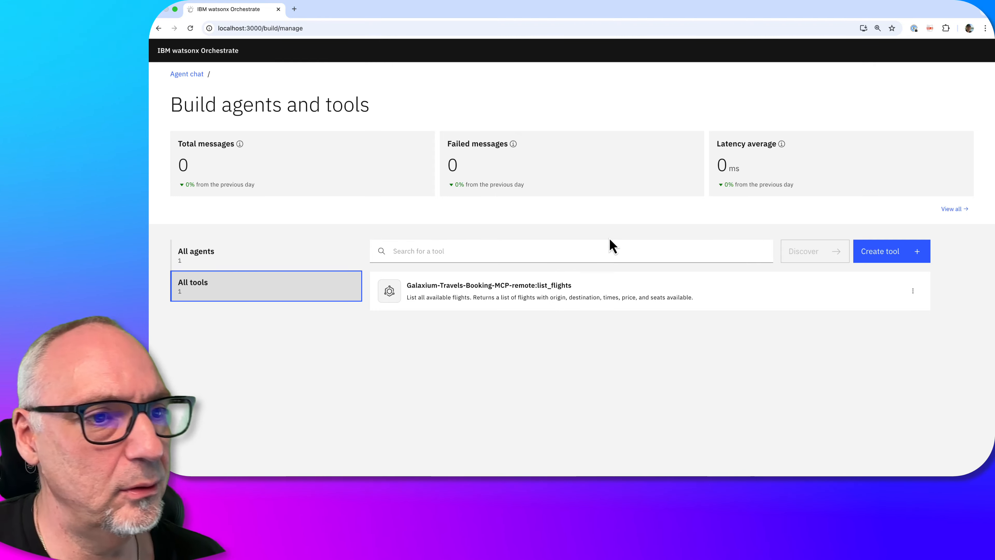
key(ctrl+Left)
key(ctrl+Right)
key(ctrl+Right)
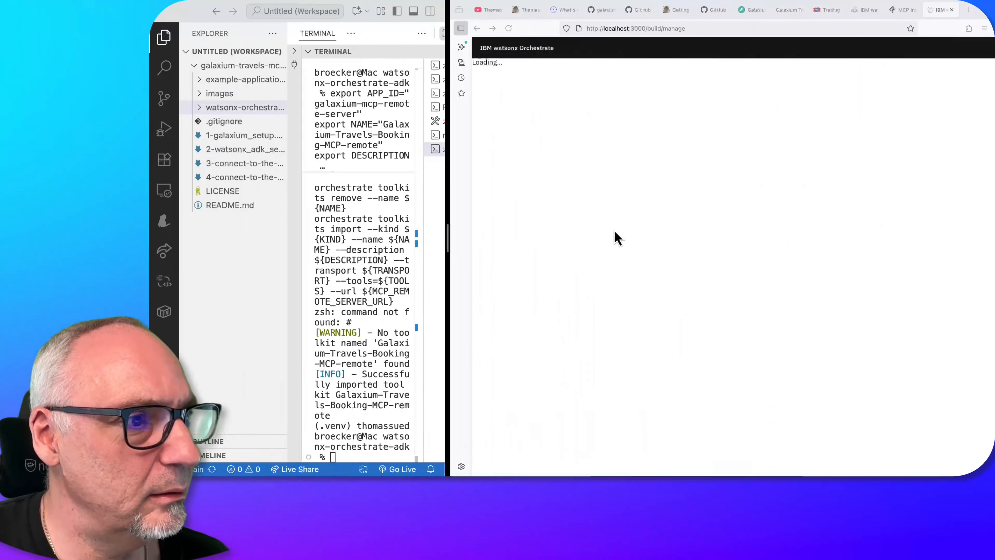
Reload localhost:3000/build/manage in Firefox and examine the page's messages in an enlarged web developer console
mouse_move(492, 7)
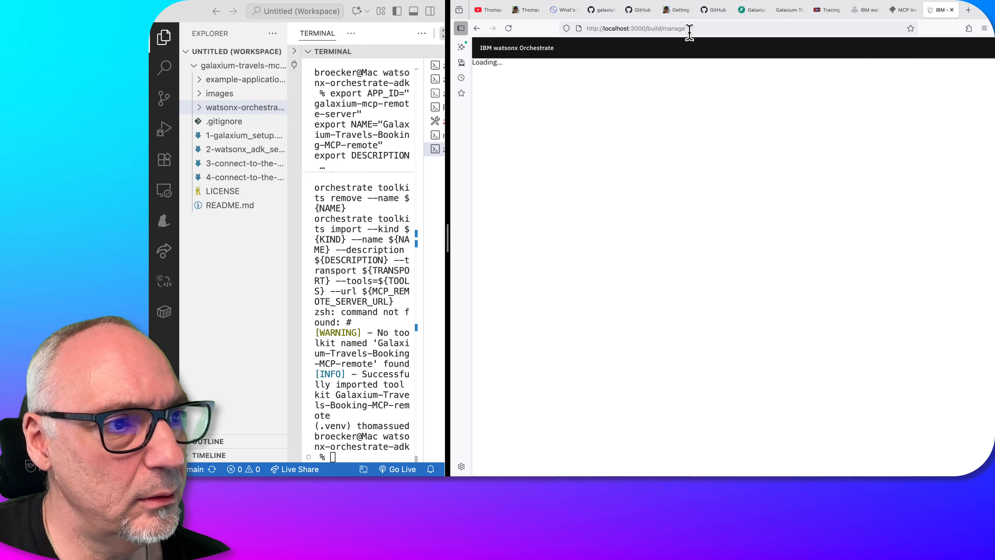
click(690, 29)
key(Return)
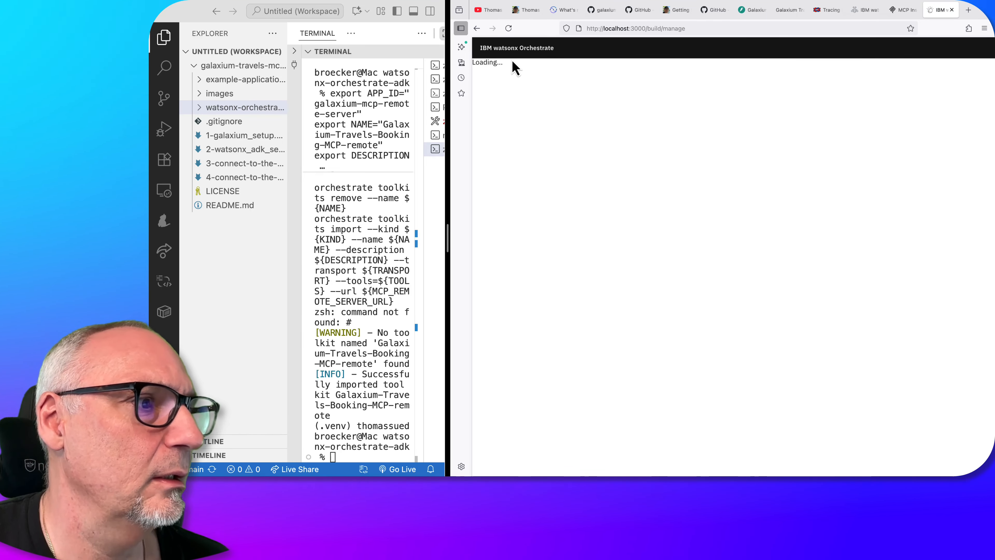
click(984, 29)
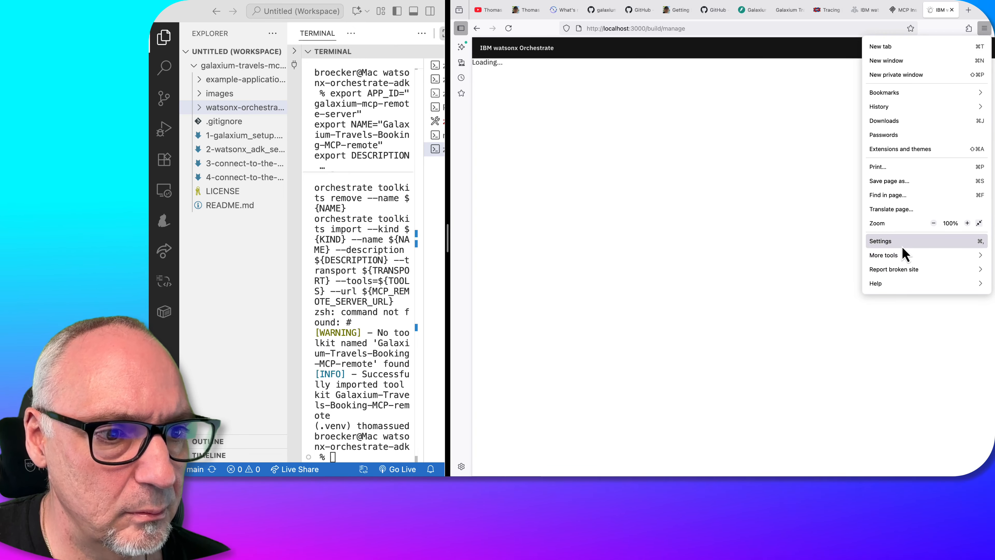
click(900, 256)
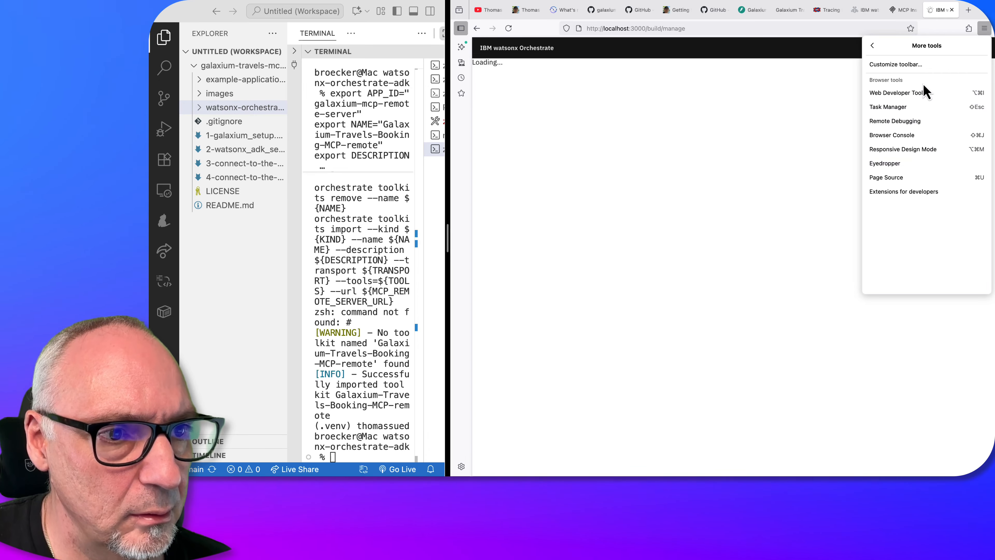
click(917, 93)
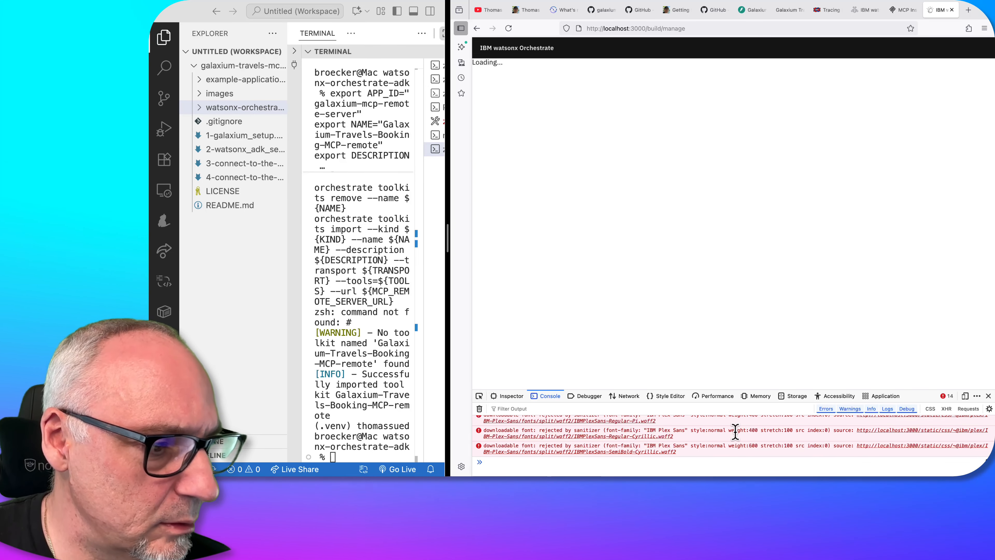
drag(762, 388, 765, 138)
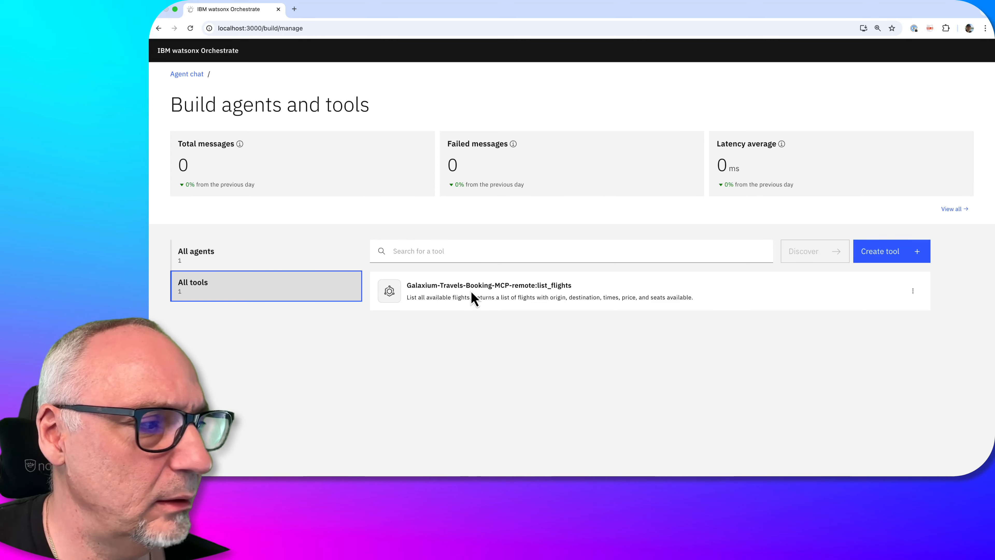
In Chrome, open the AskOrchestrate agent and add the local-instance tool Galaxium-Travels-Booking-MCP-remote:list_flights to its toolset
click(293, 269)
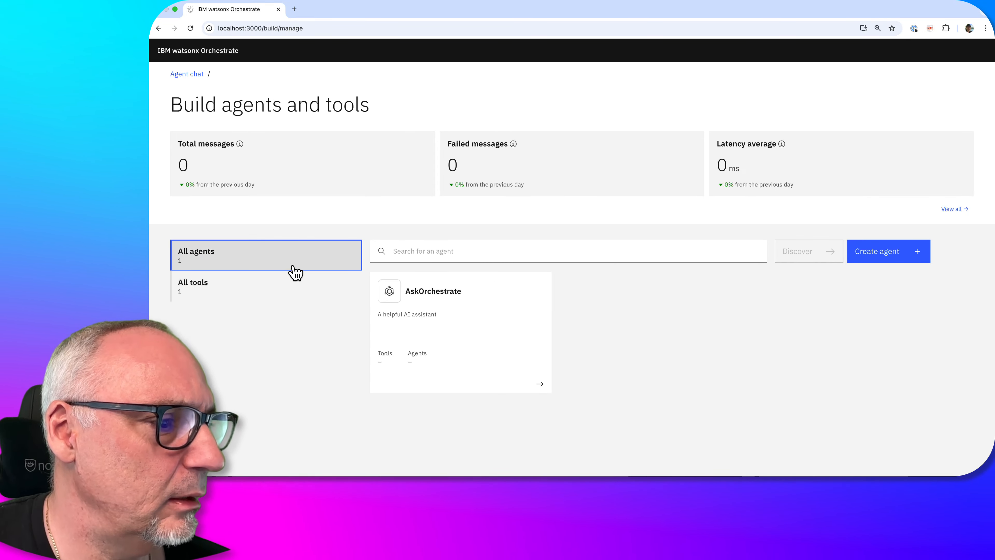
click(477, 303)
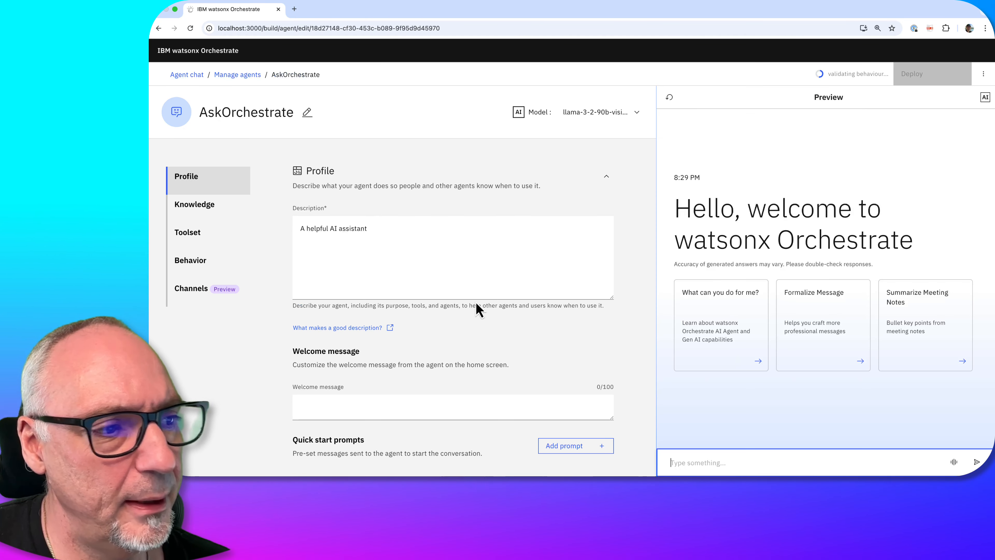
scroll(464, 361, down, 10)
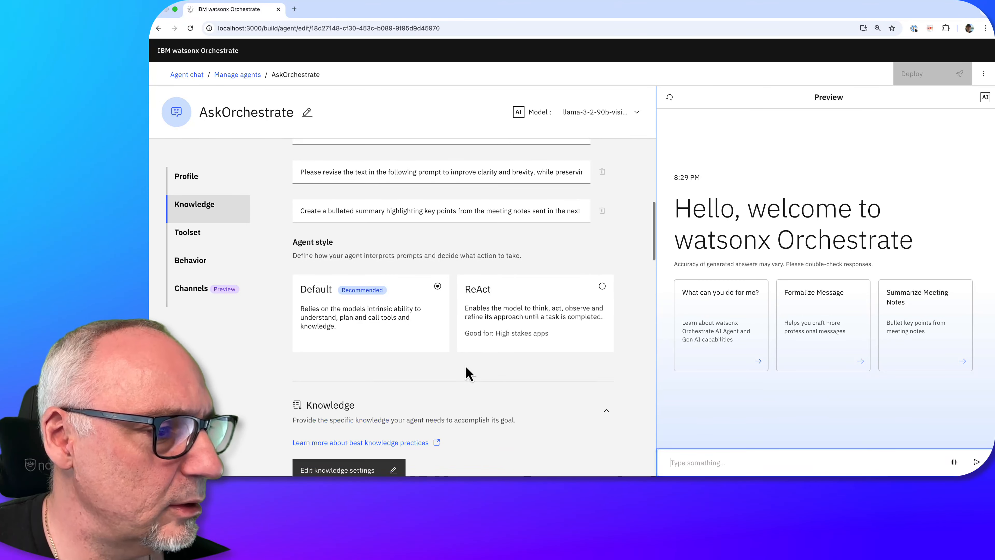
scroll(466, 369, down, 8)
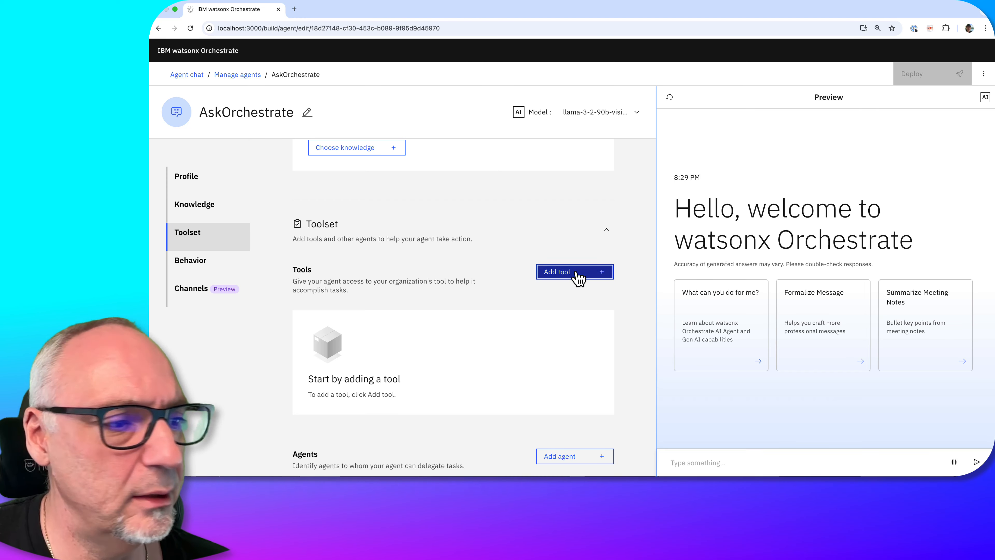
click(577, 273)
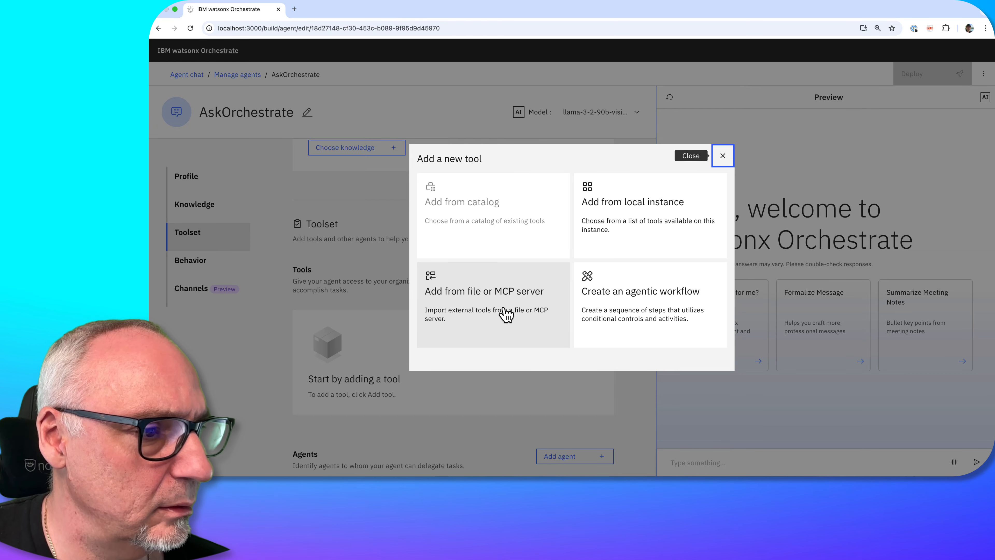
click(643, 232)
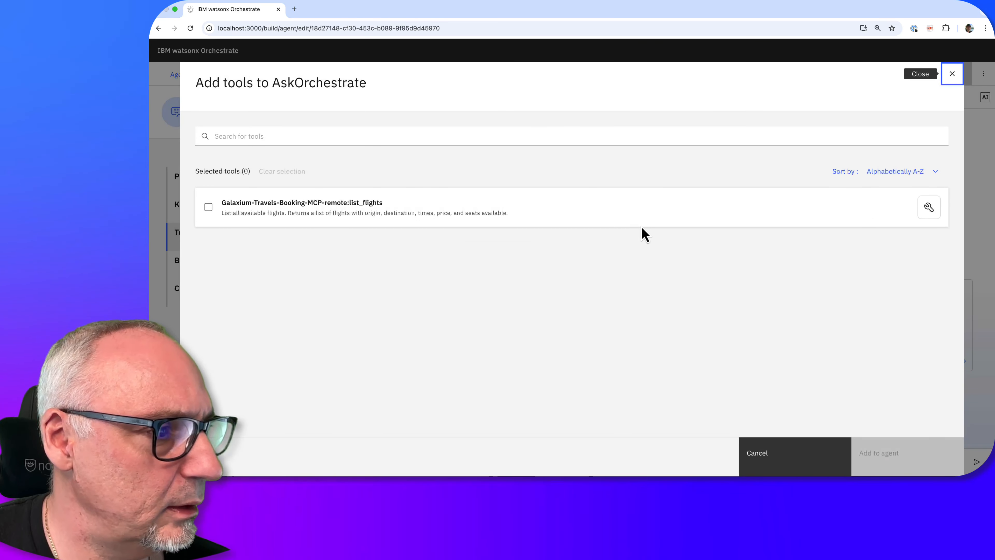
click(569, 216)
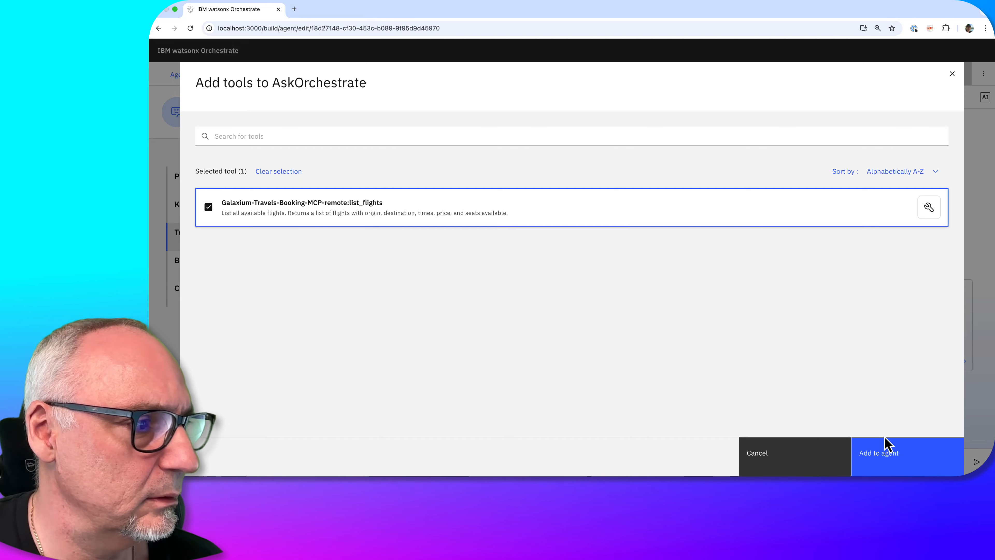
click(890, 460)
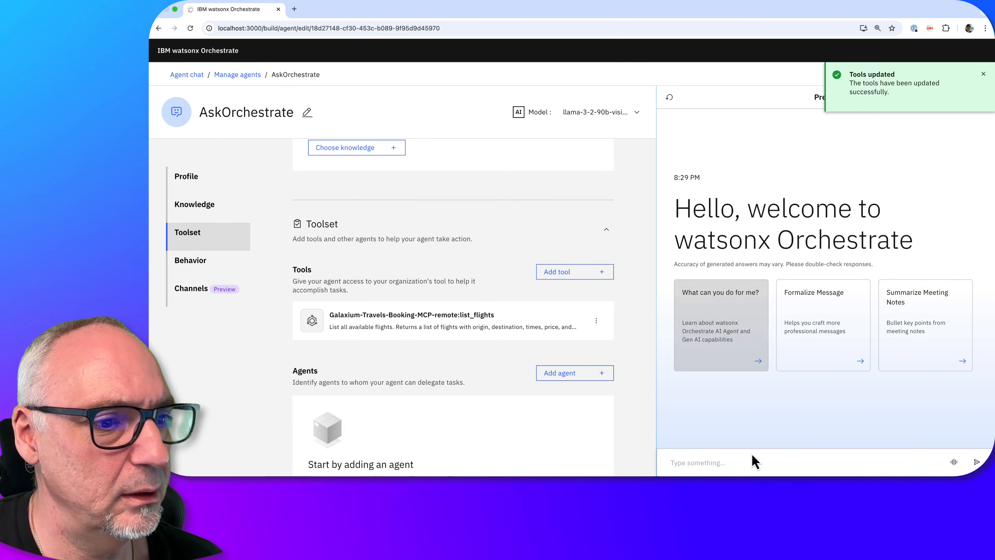
Ask the AskOrchestrate agent "List all flights?" in the preview chat
click(699, 463)
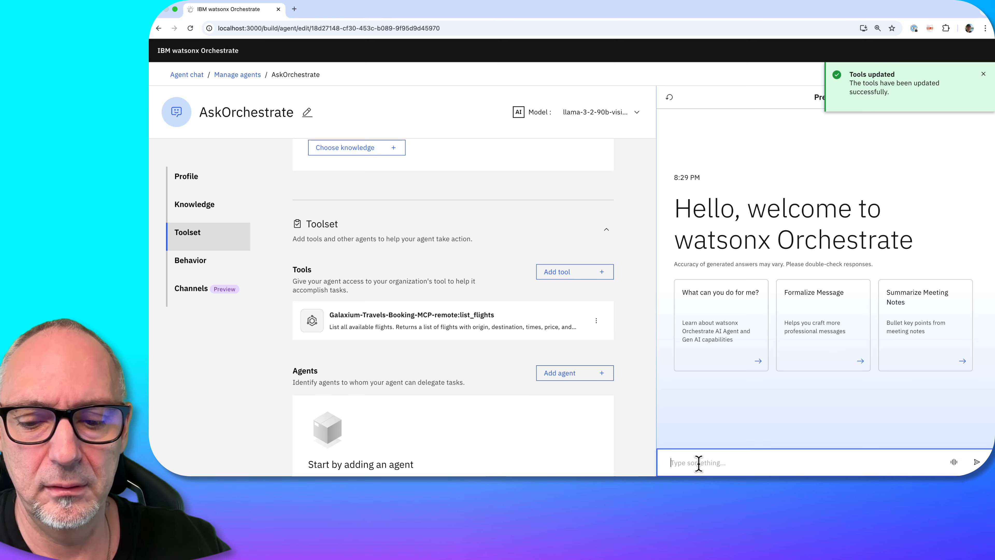
text(List all)
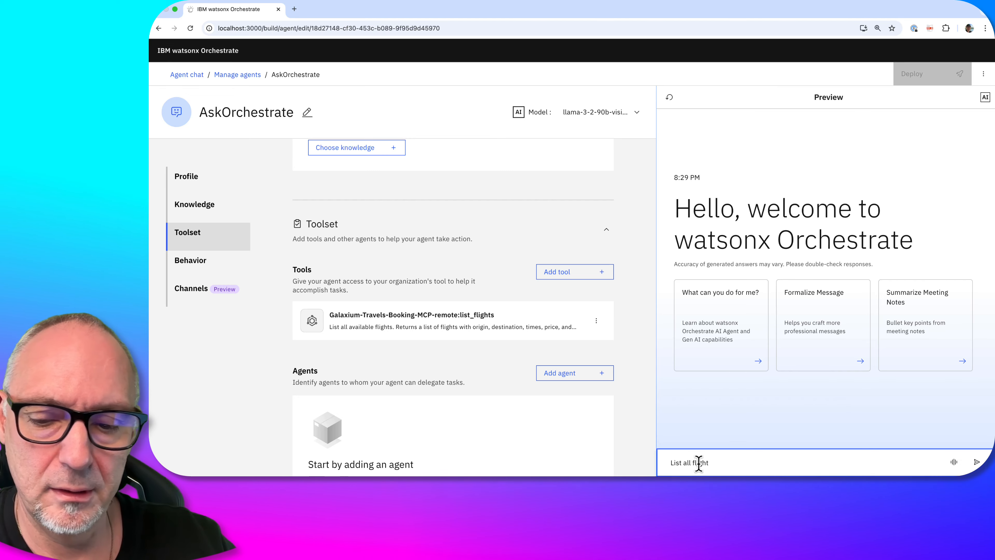
text(flights?)
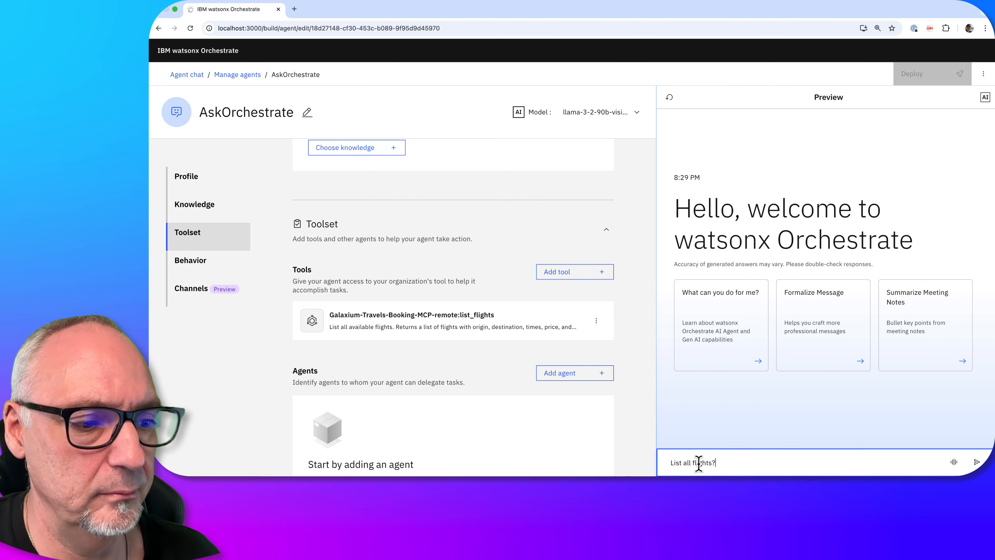
key(Return)
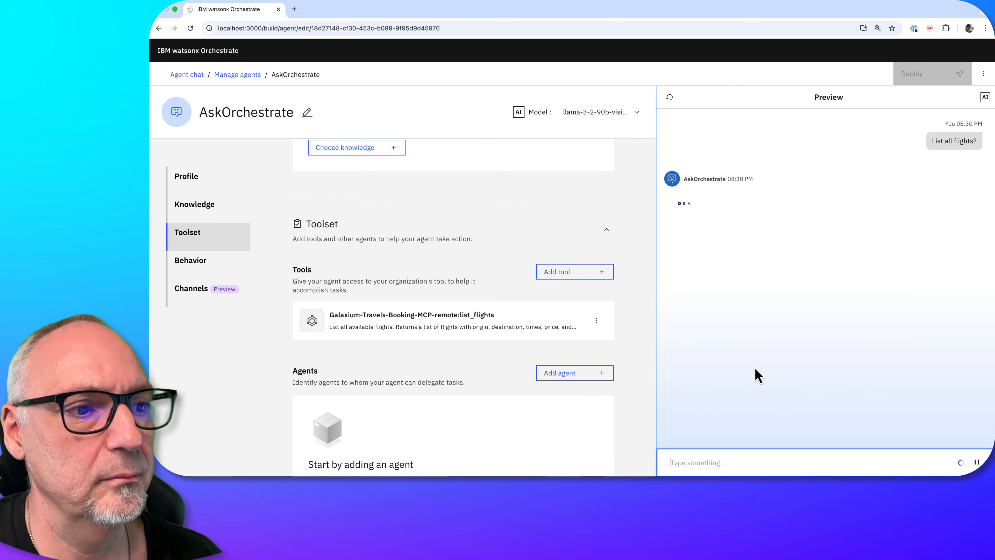
click(689, 211)
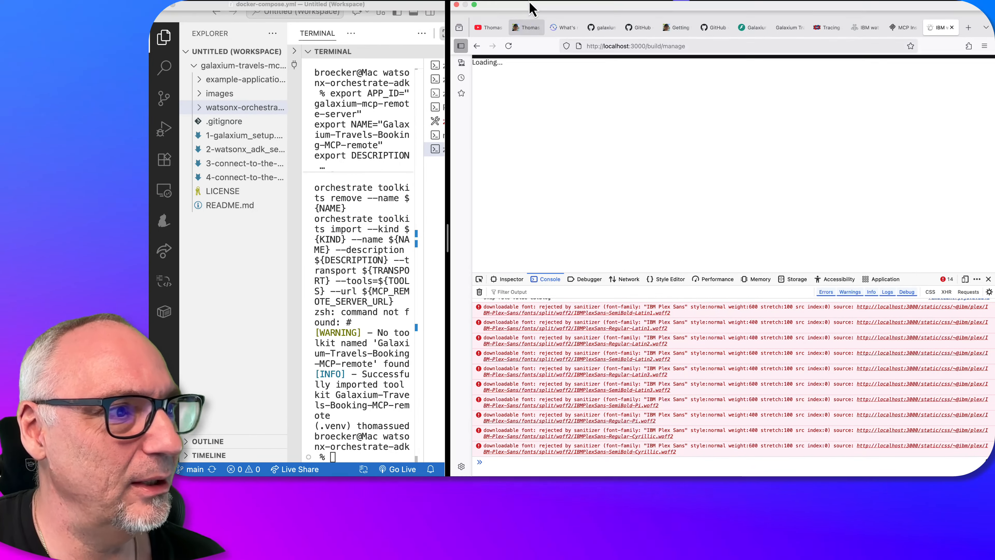
Close the Orchestrate page in Firefox, switch to the Langfuse tracing page and reload it
mouse_move(532, 8)
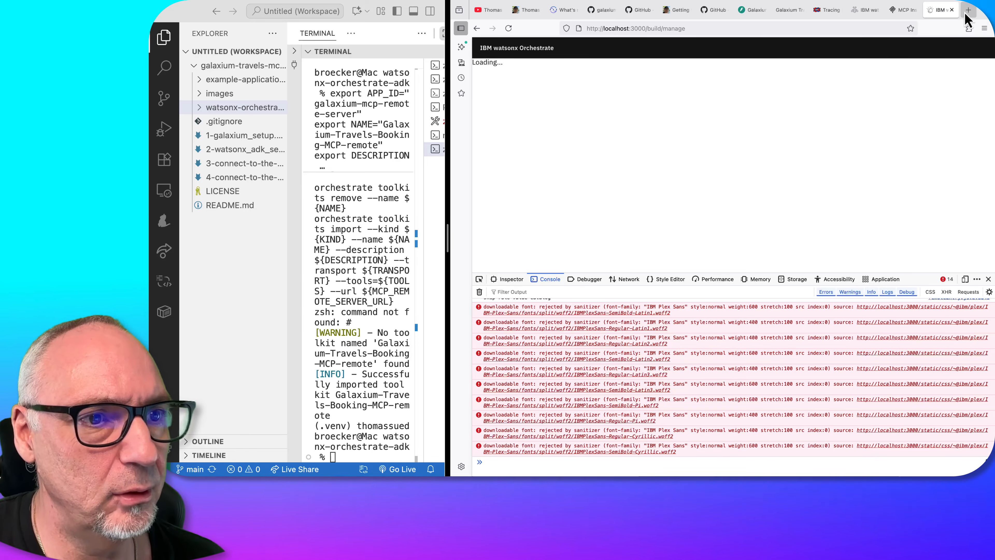
click(956, 12)
click(956, 17)
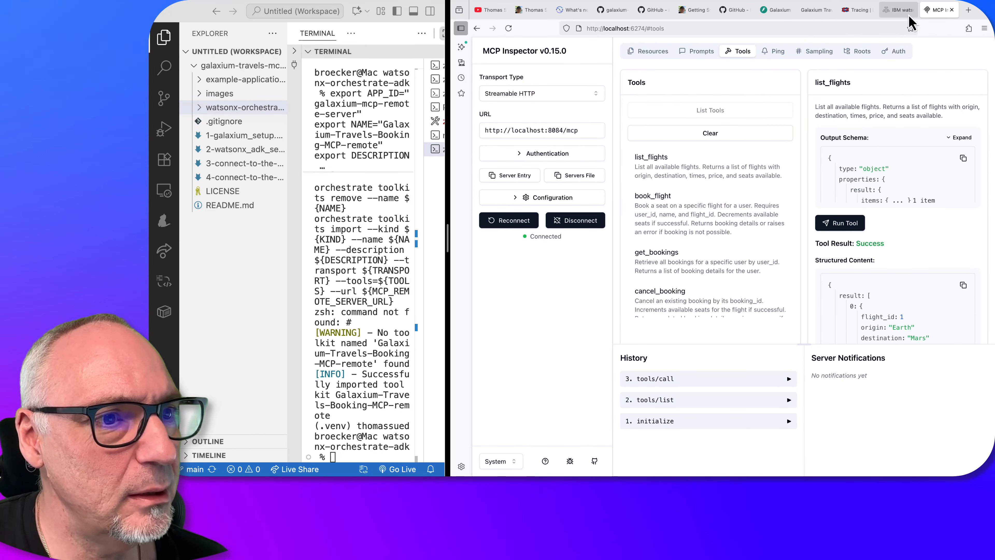
click(857, 12)
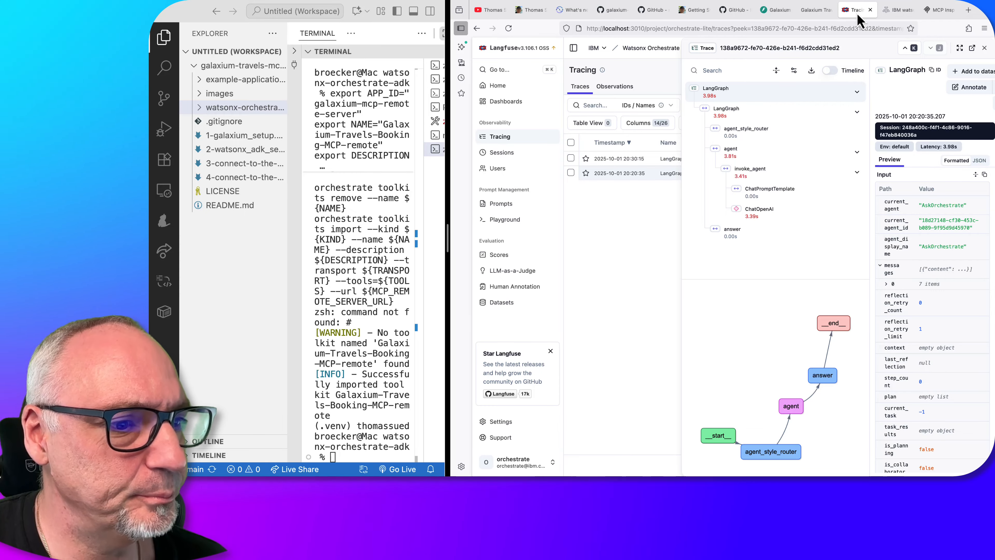
click(641, 31)
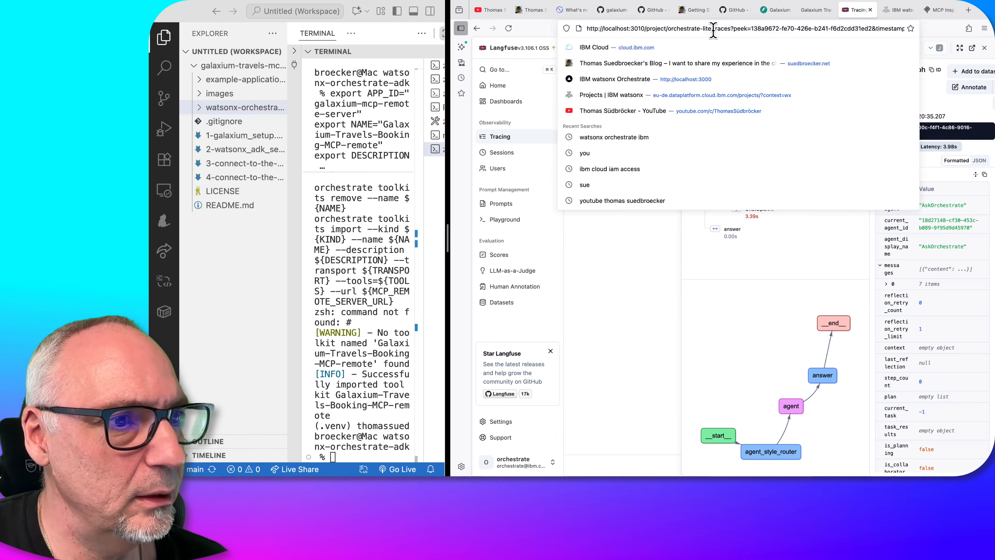
key(Return)
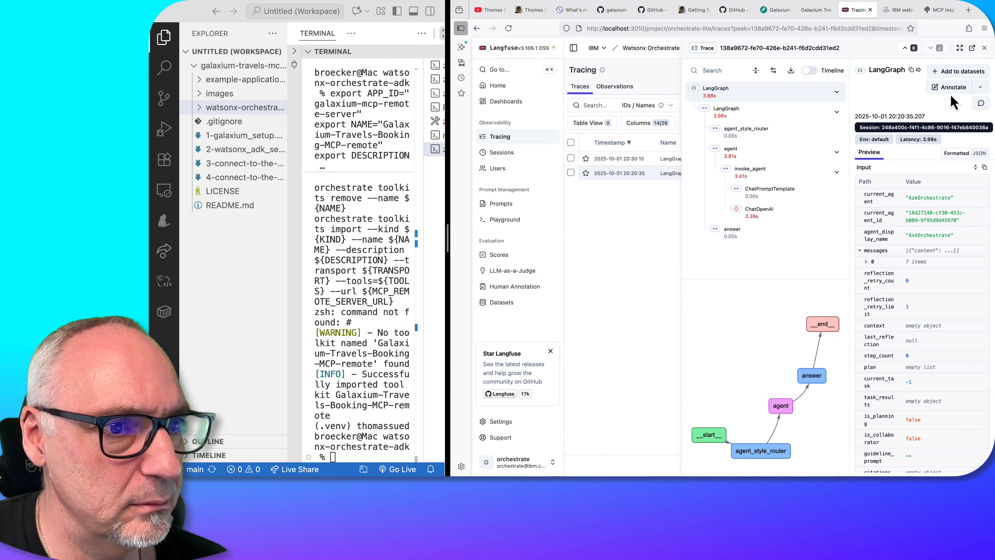
click(537, 140)
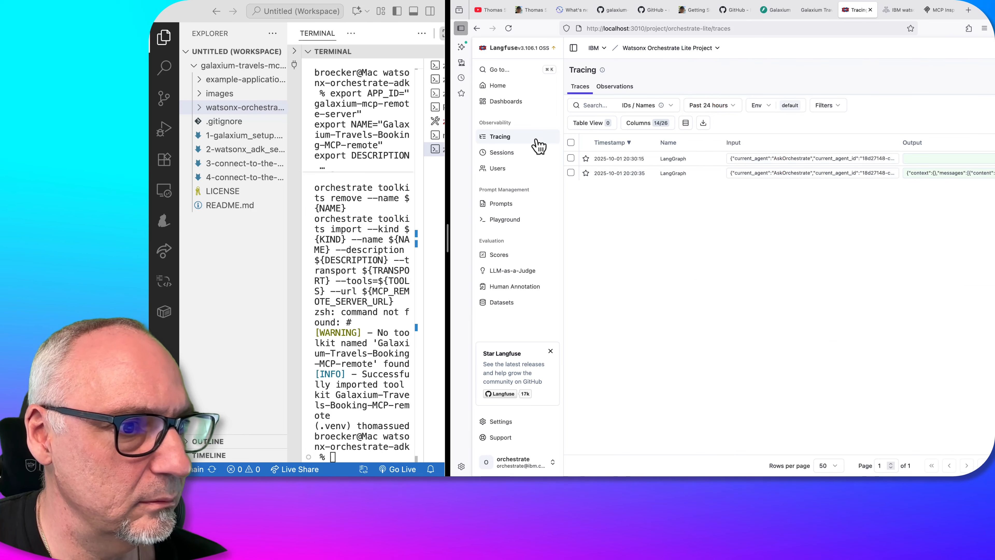
click(616, 169)
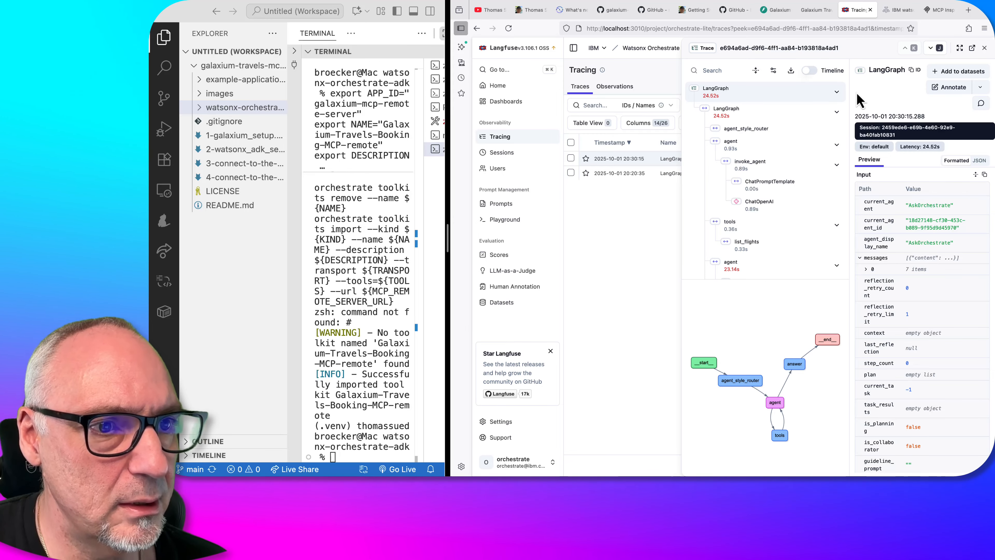
click(960, 48)
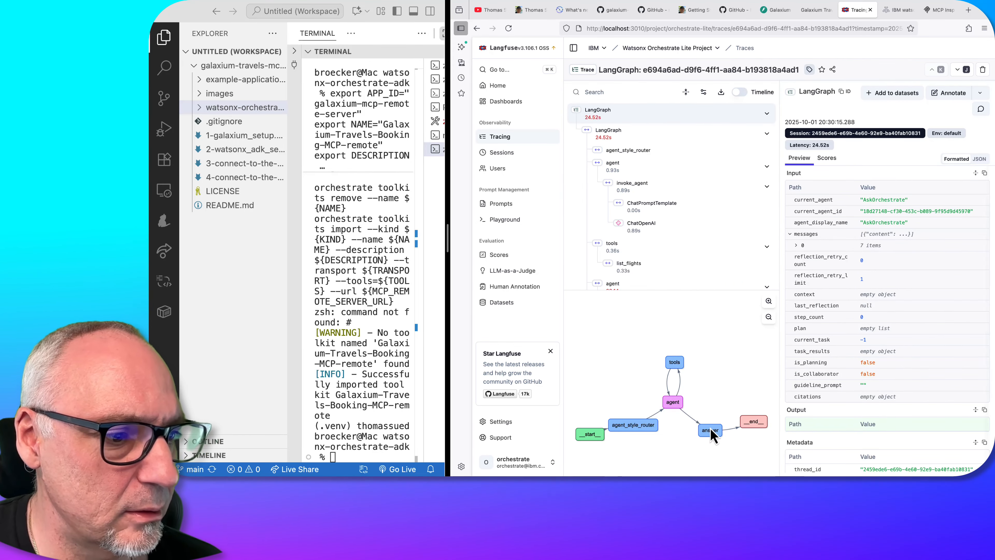
Inspect the trace's tools node and list_flights call, expanding the output messages and content
click(676, 362)
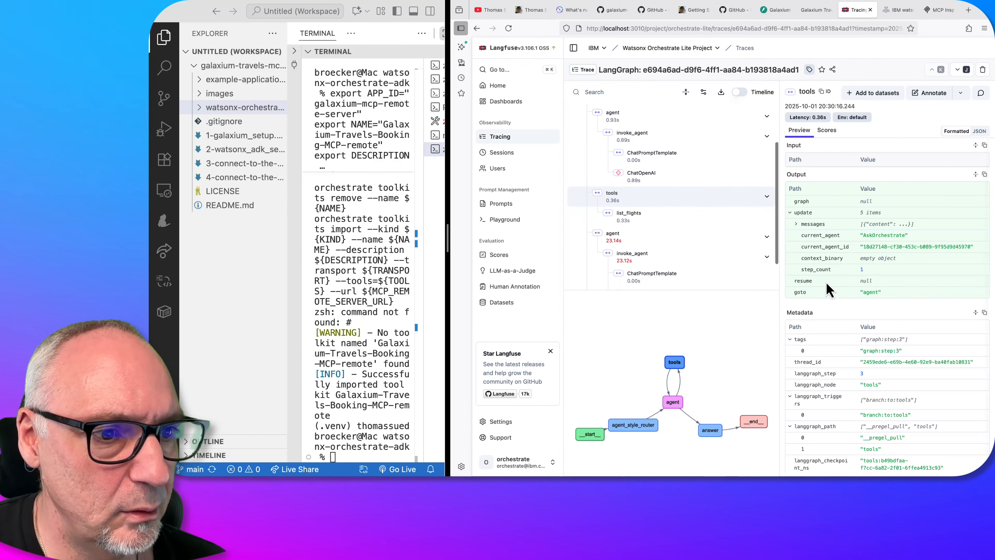
scroll(831, 289, down, 1)
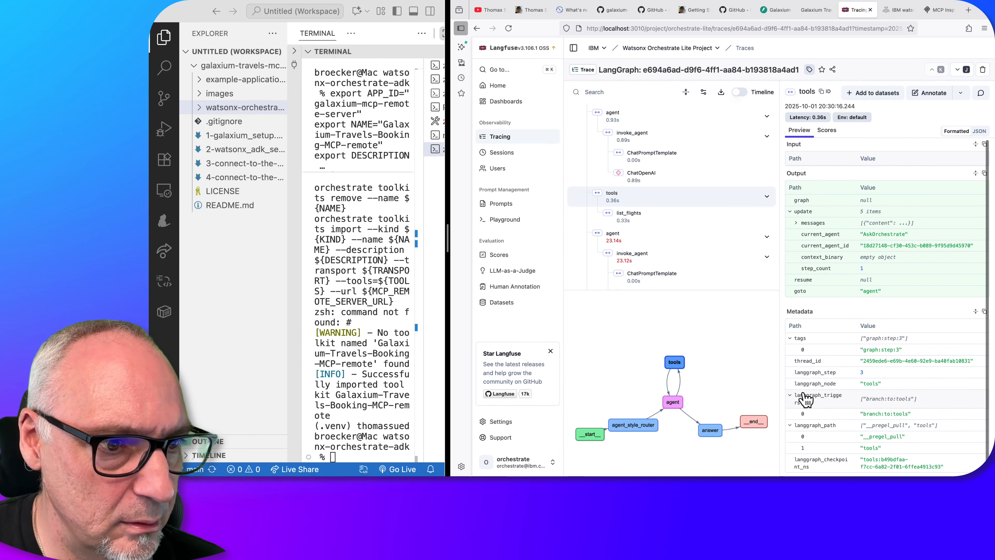
click(797, 223)
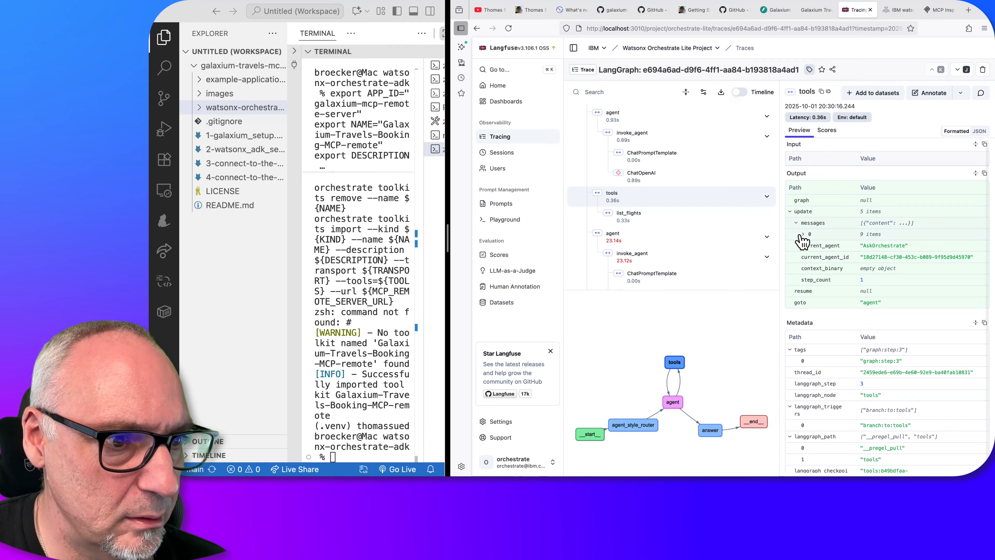
click(803, 234)
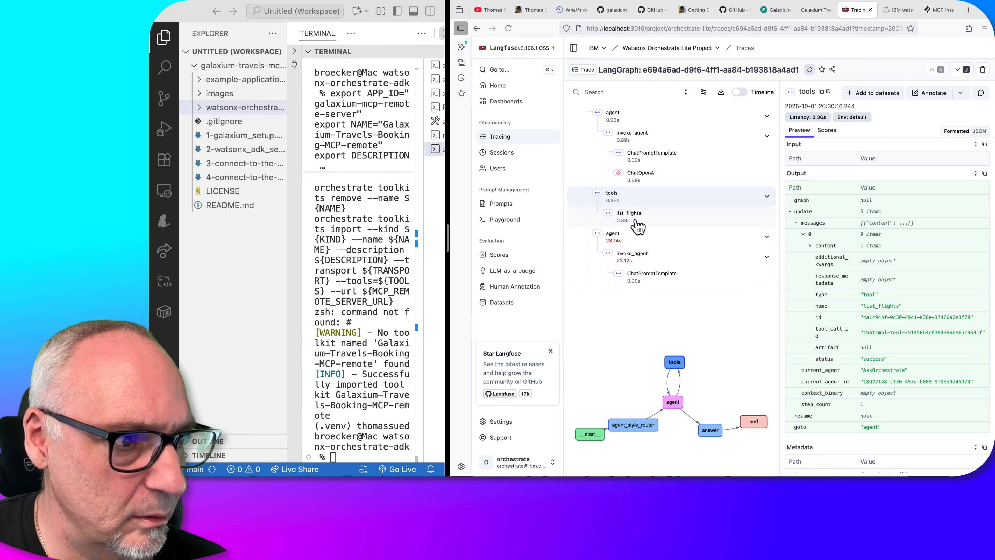
click(638, 227)
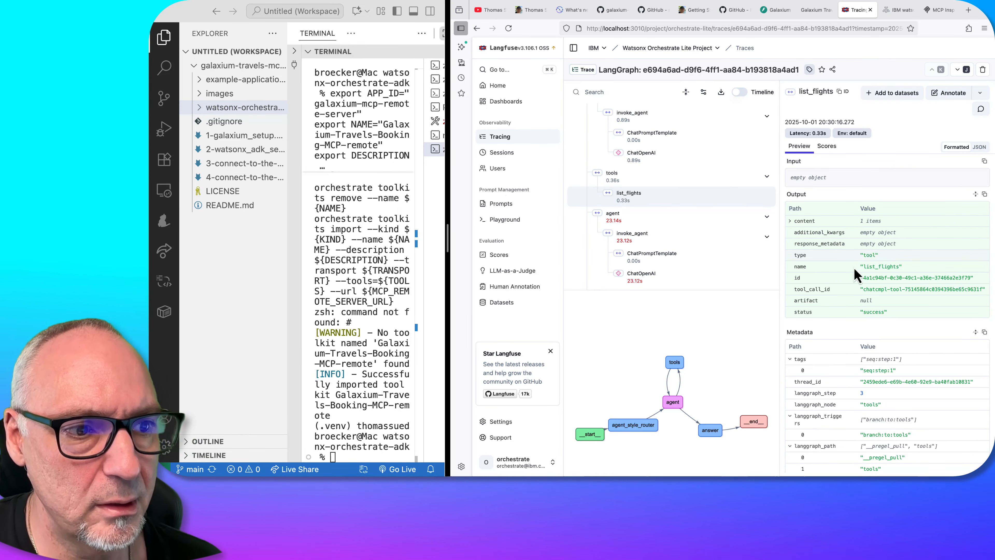
click(795, 222)
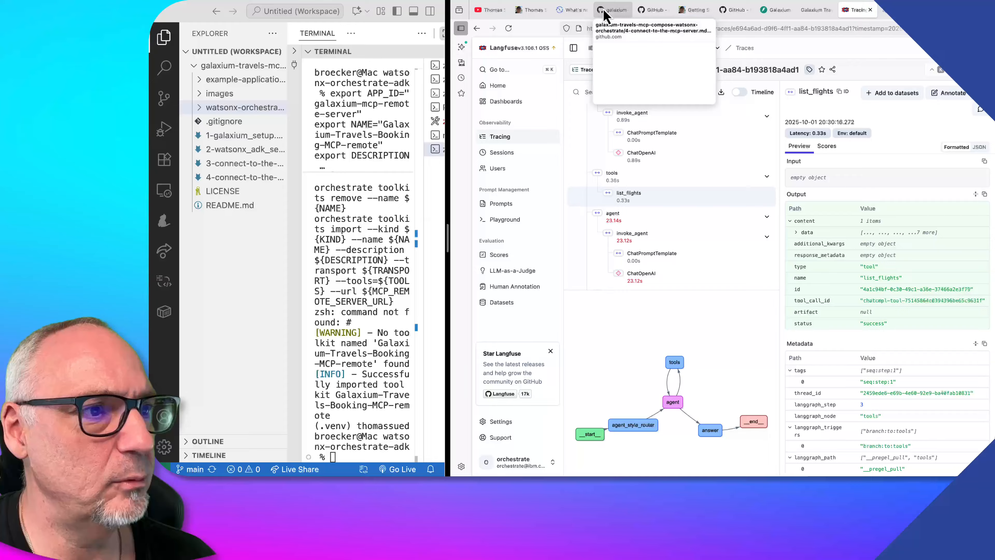
Return to the GitHub guide, open the galaxium-travels-mcp-compose-watsonx-orchestrate repository's main page and show the README's MCP Server architecture diagram
click(611, 10)
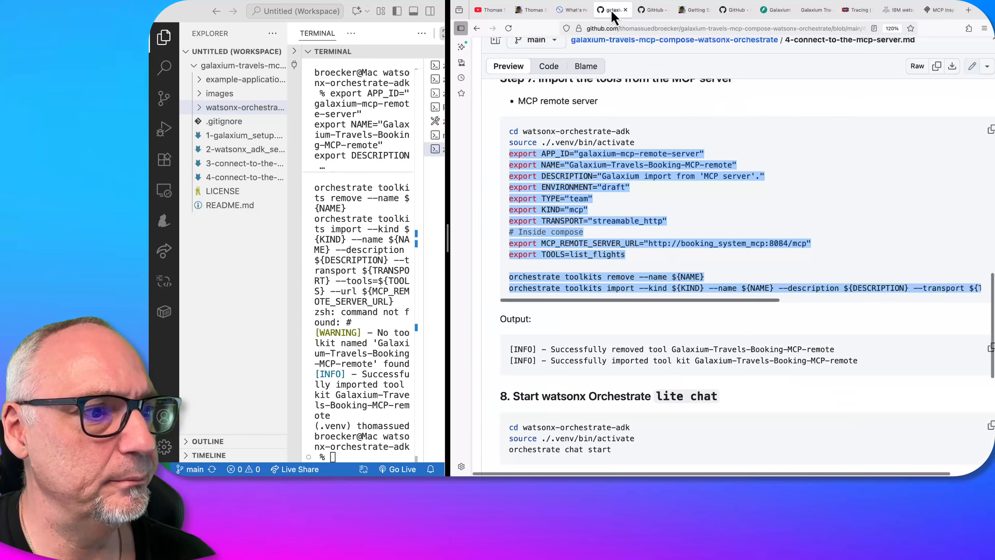
scroll(585, 179, up, 20)
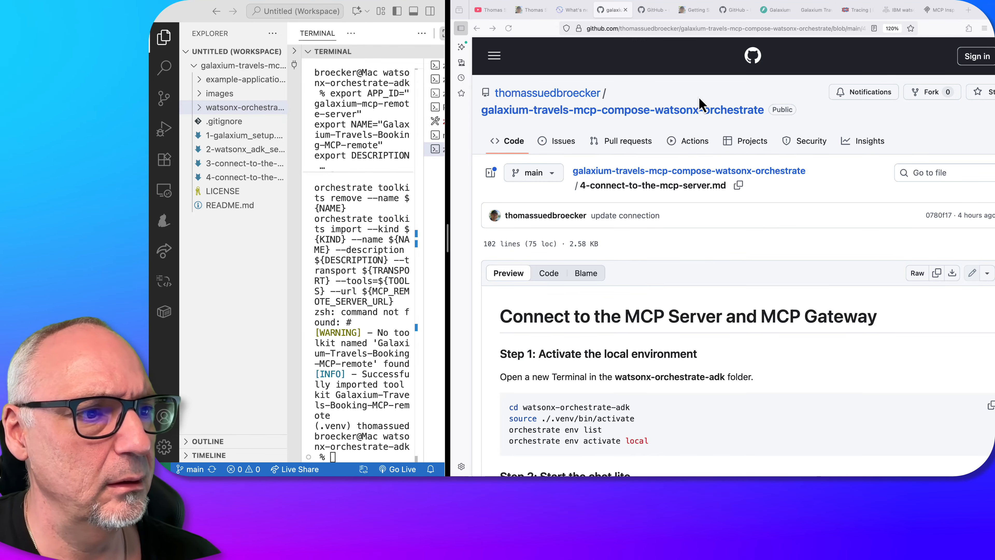
click(674, 117)
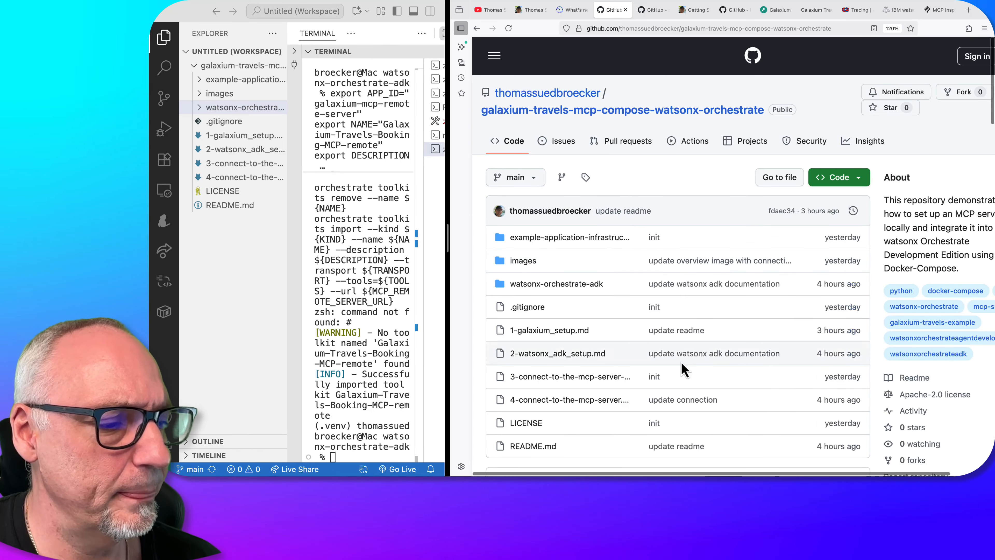
scroll(620, 371, down, 10)
scroll(685, 363, down, 3)
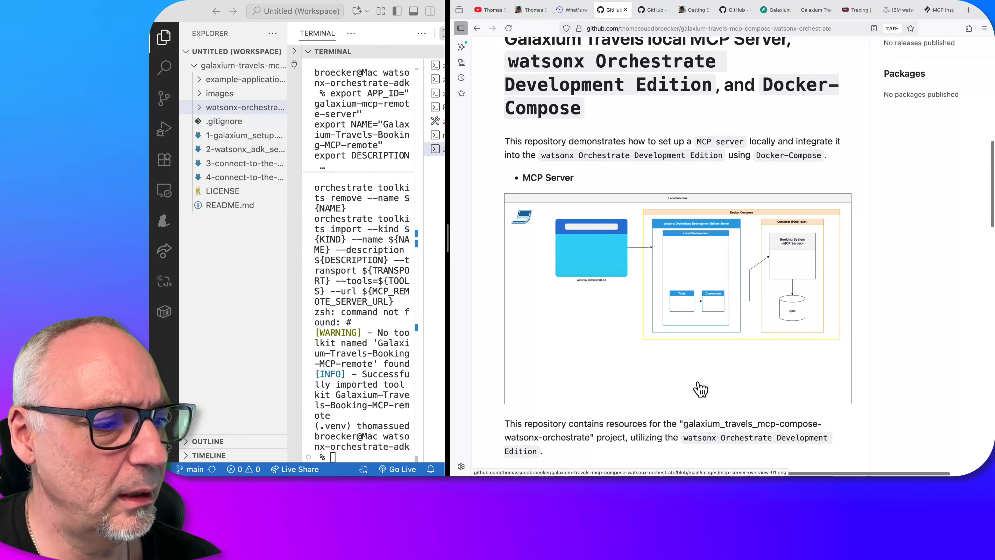